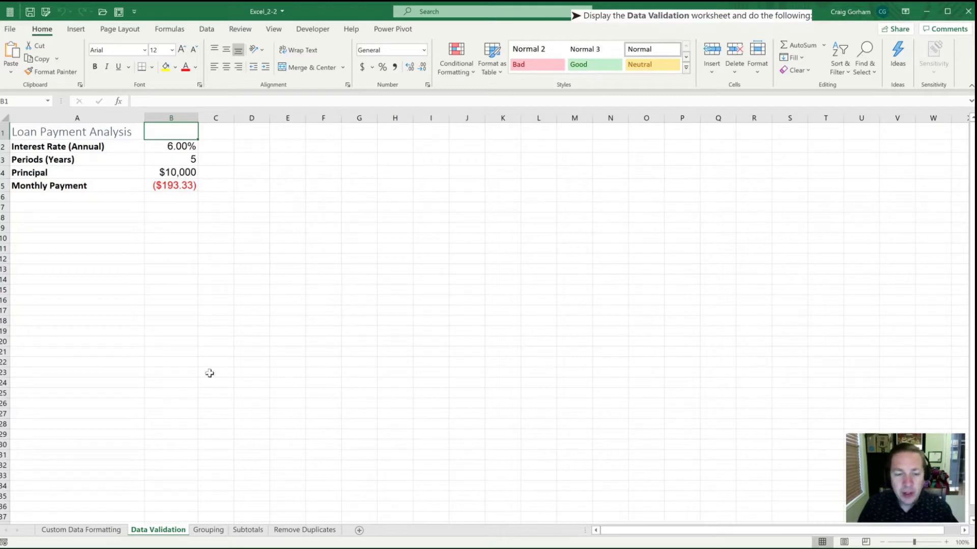
left_click(81, 530)
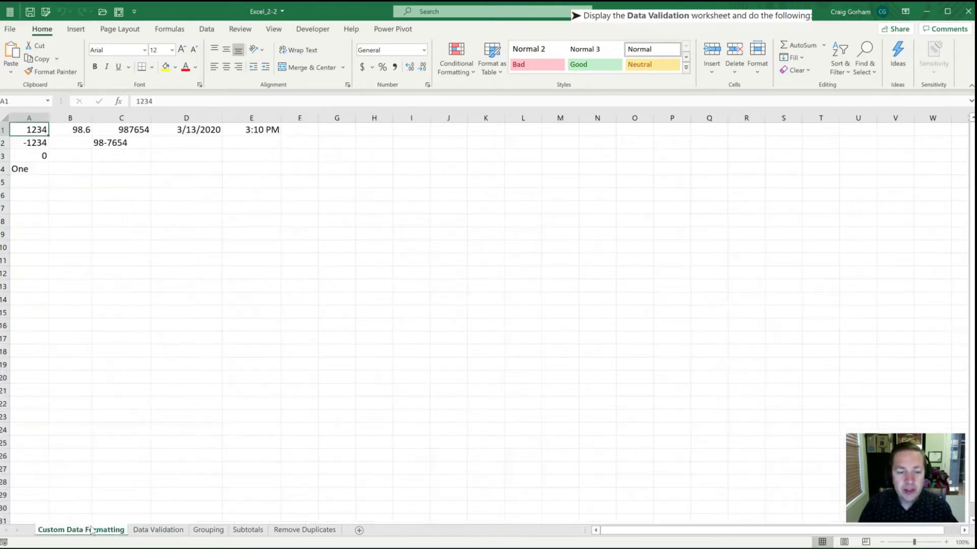
left_click(152, 531)
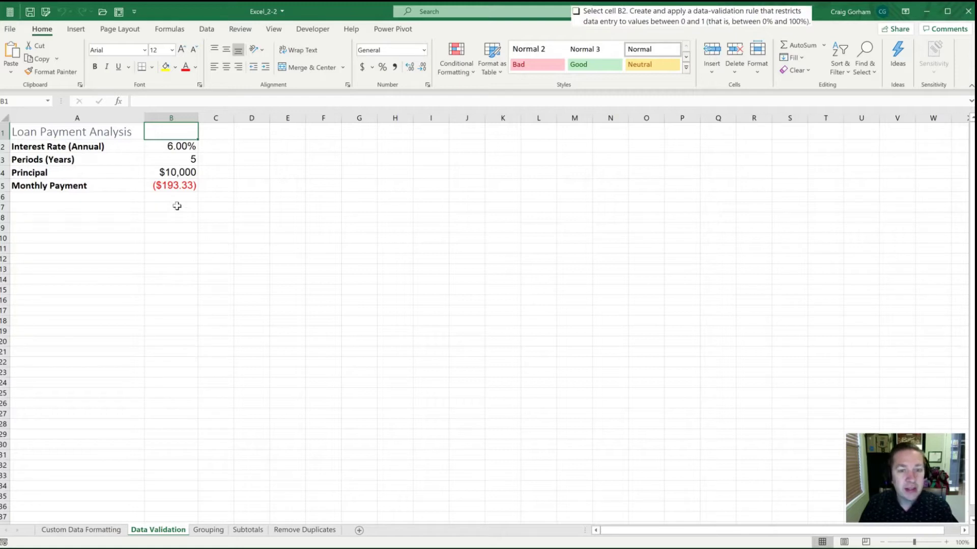
Start a data validation rule for the annual interest rate in cell B2 that allows Decimal values.
left_click(165, 149)
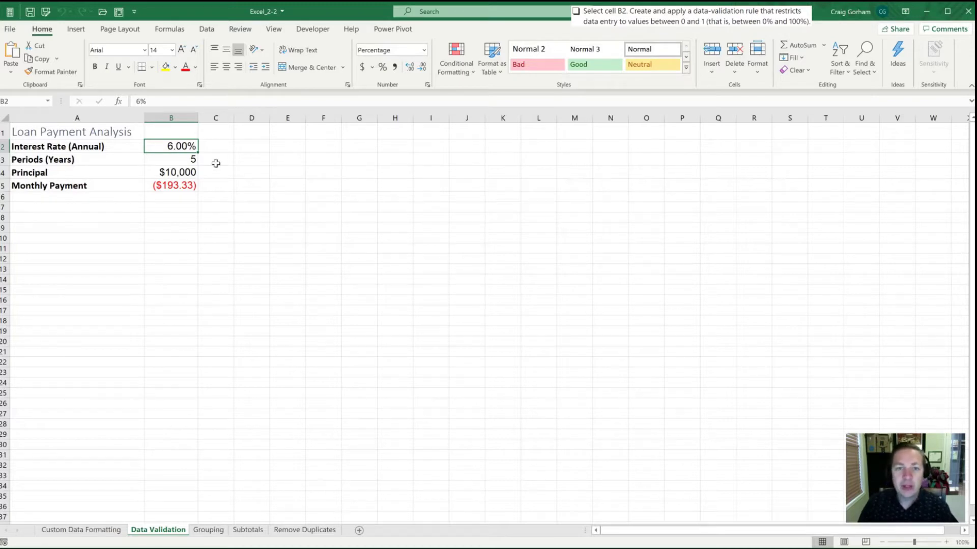
left_click(206, 31)
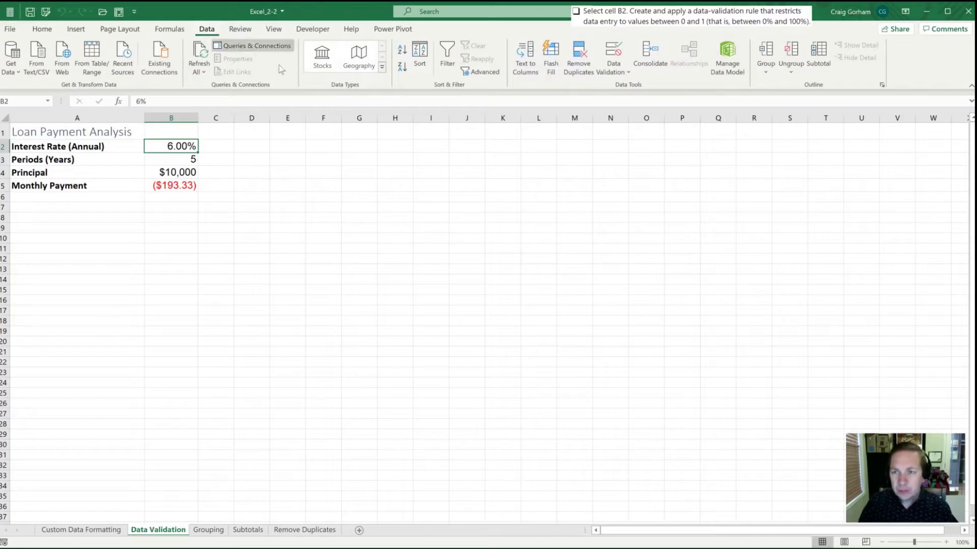
left_click(616, 53)
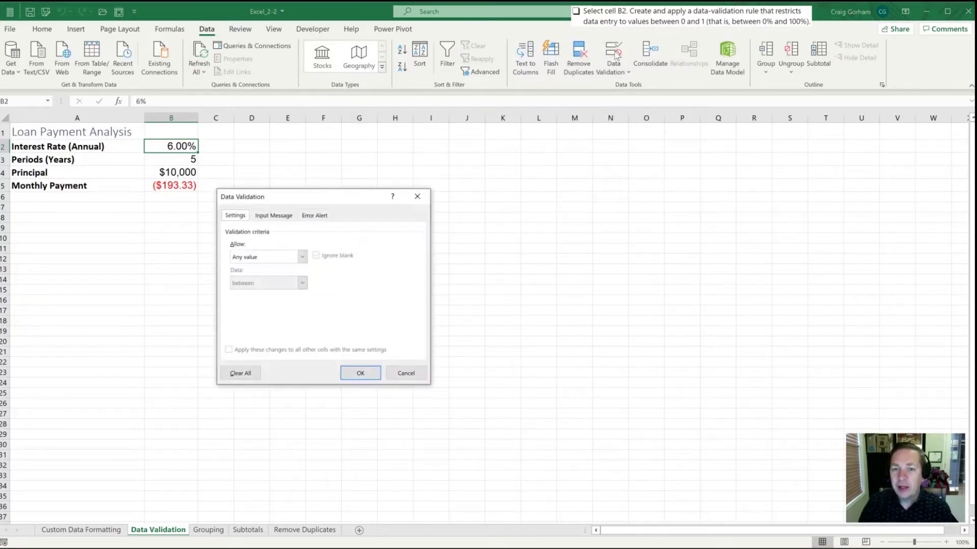
left_click_drag(314, 198, 333, 133)
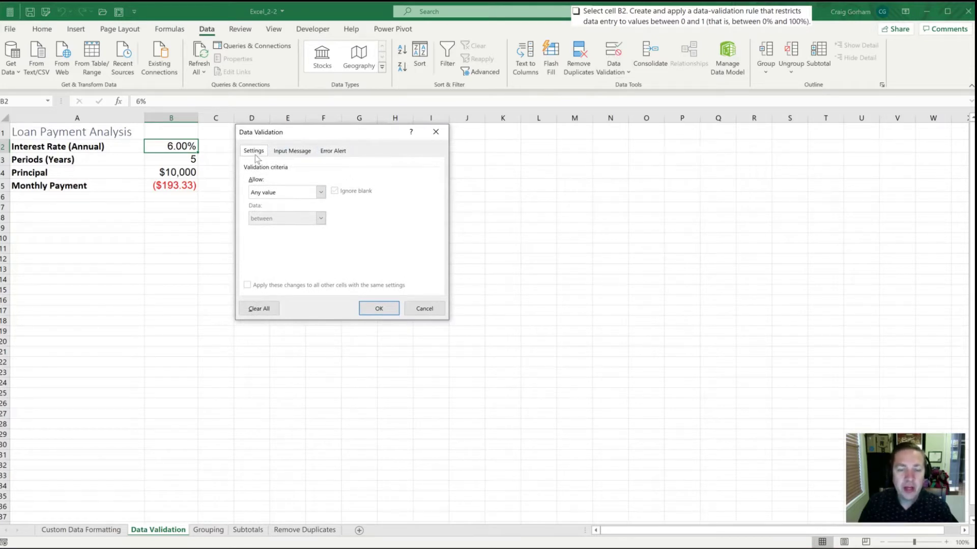
left_click(321, 193)
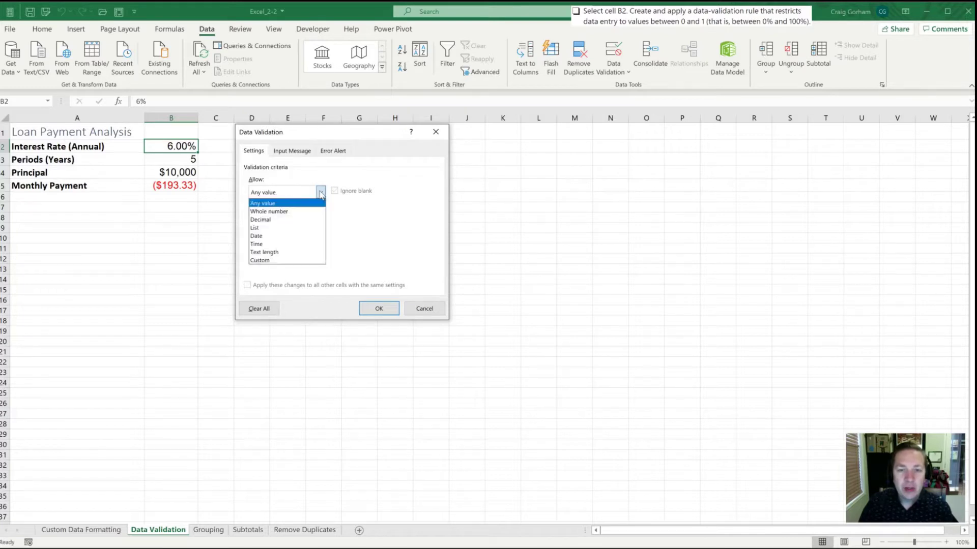
left_click(307, 220)
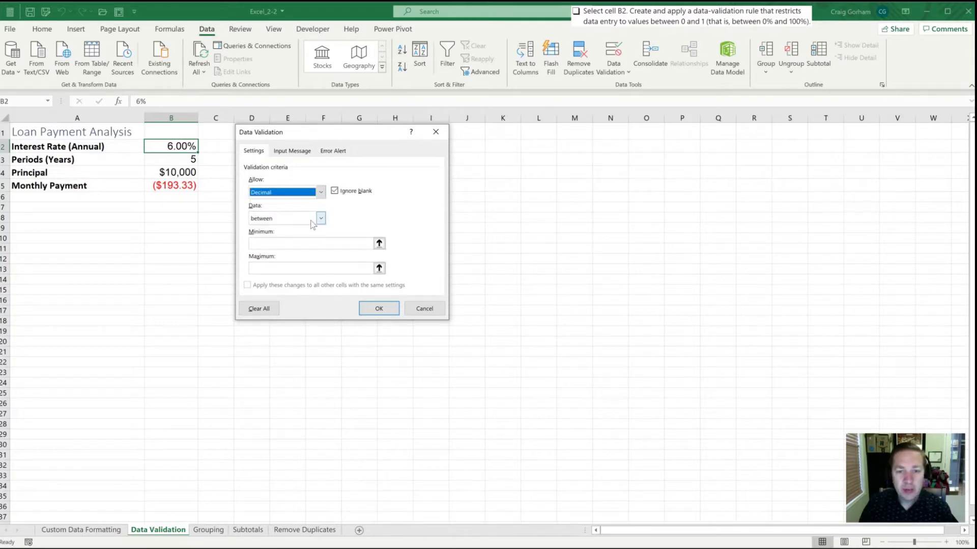
left_click(320, 192)
left_click(300, 211)
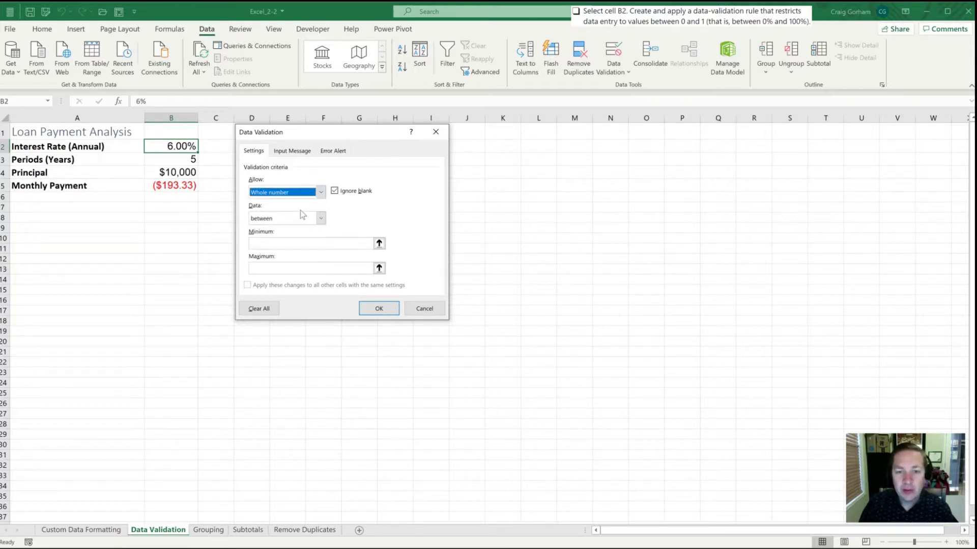
left_click(285, 244)
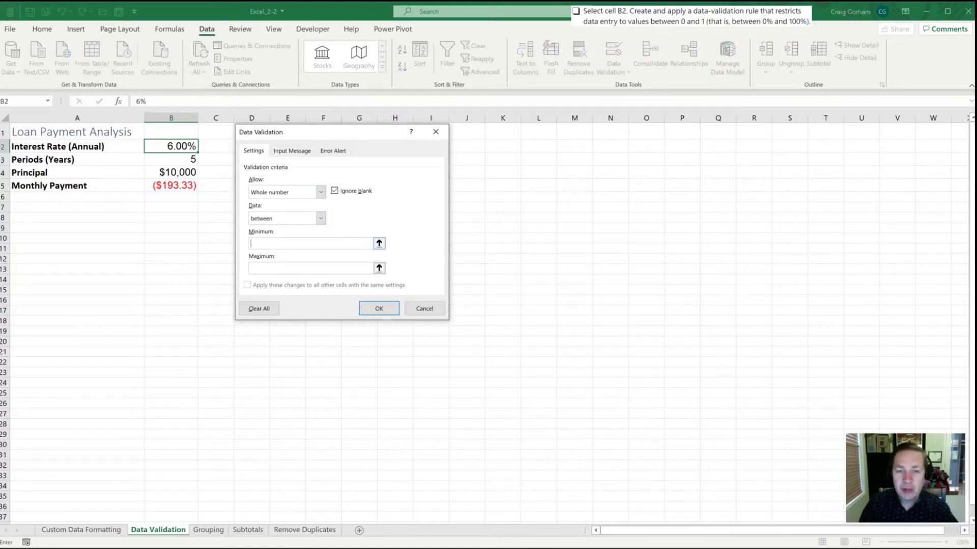
left_click(320, 192)
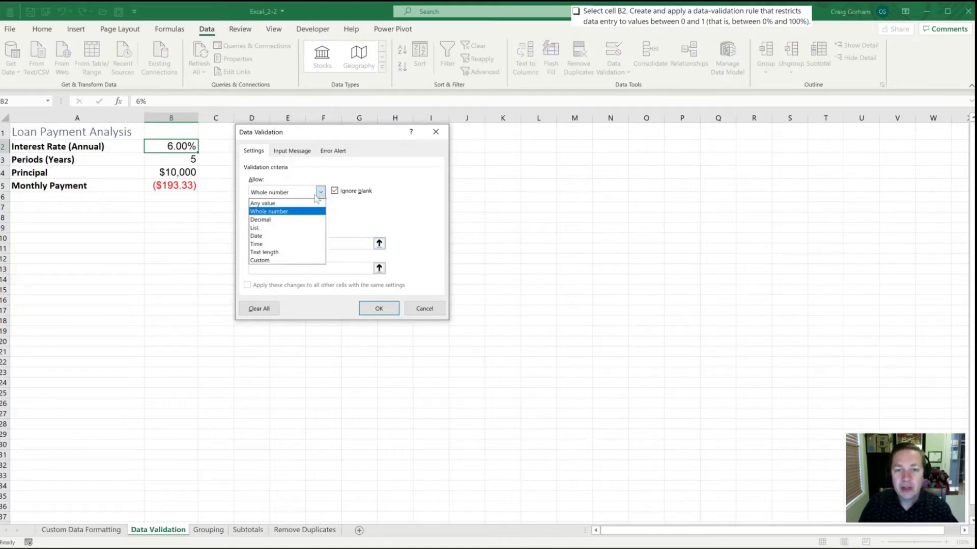
left_click(279, 221)
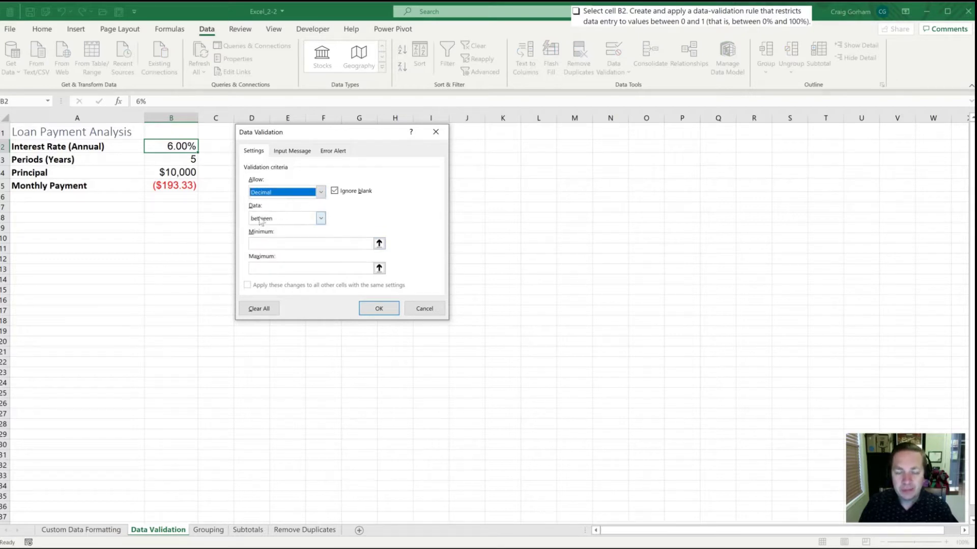
Limit the decimal validation rule to values between a minimum of 0 and a maximum of 1.
left_click(251, 244)
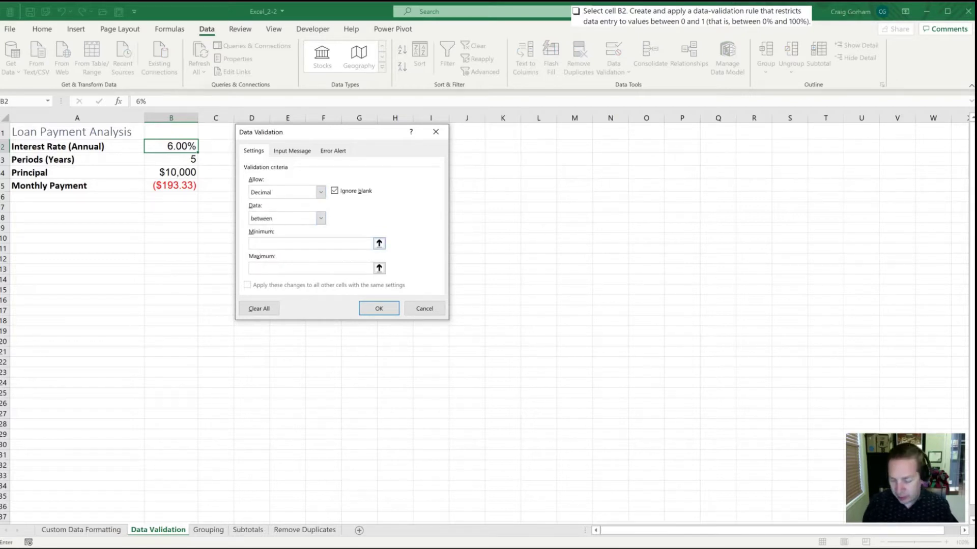
type("0")
left_click(251, 268)
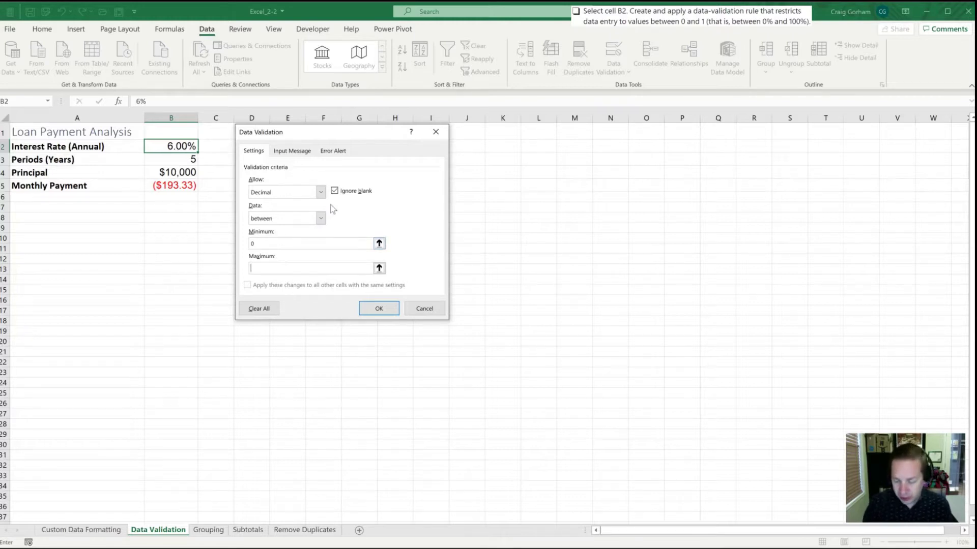
type("1")
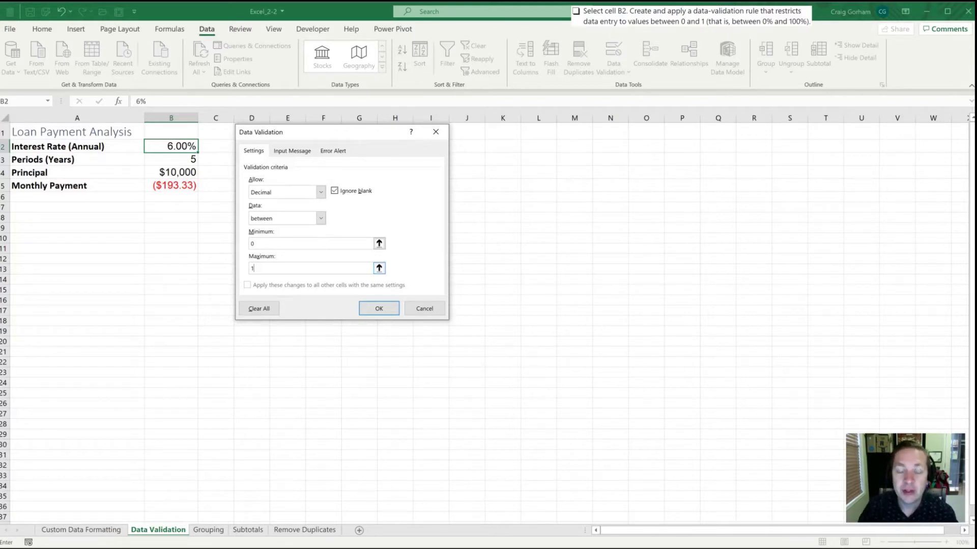
Add an input message titled "Interest Rate" with the text "Please enter a value between 0 and 1.".
left_click(289, 153)
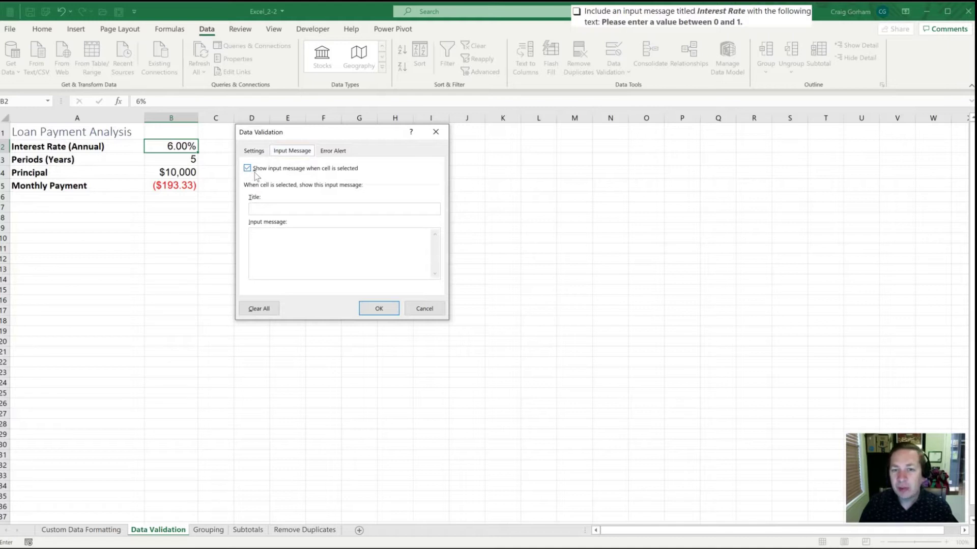
left_click(269, 208)
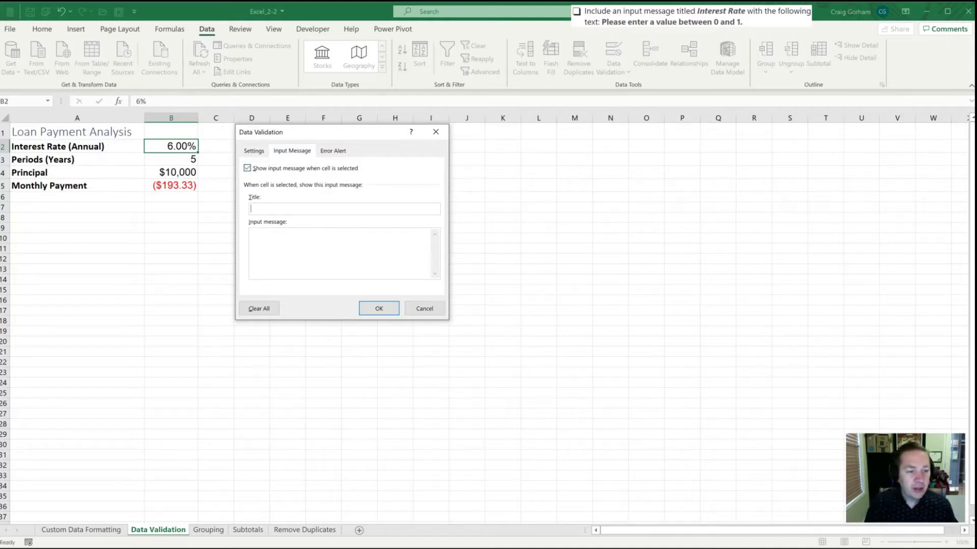
type("Interest Rate")
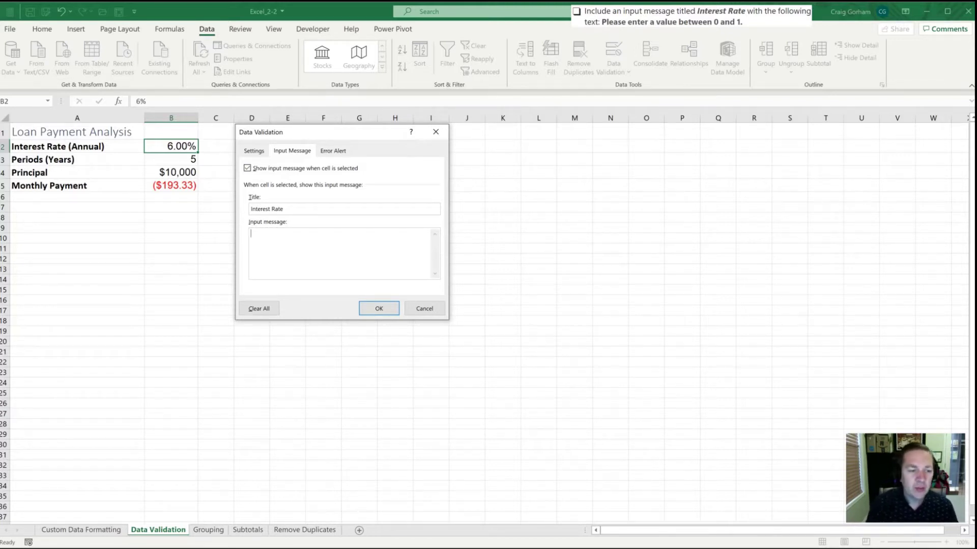
type("Ple")
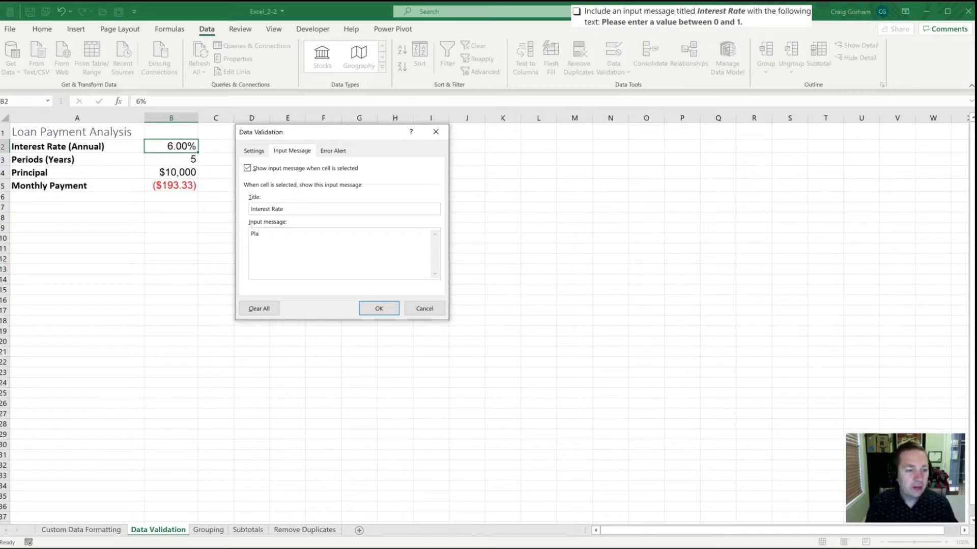
type("a")
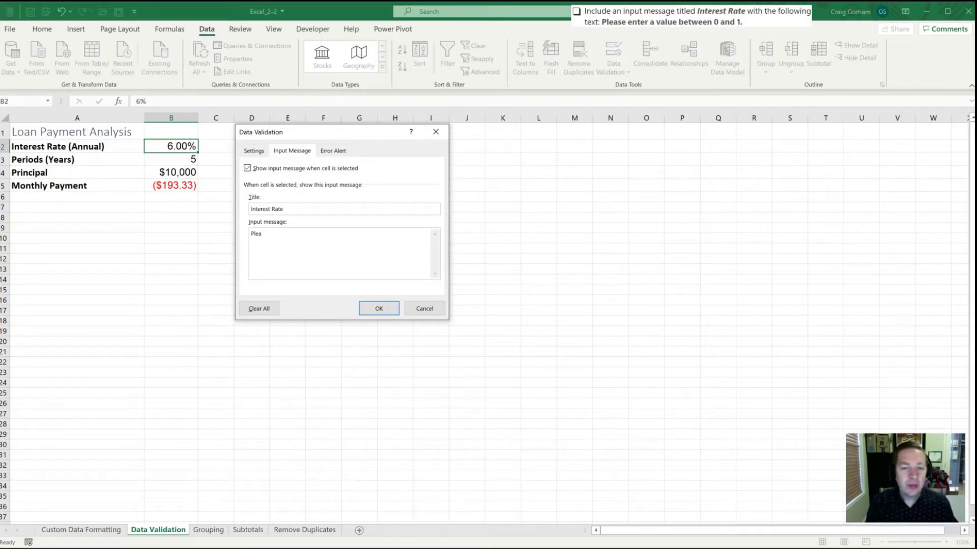
type("se enter")
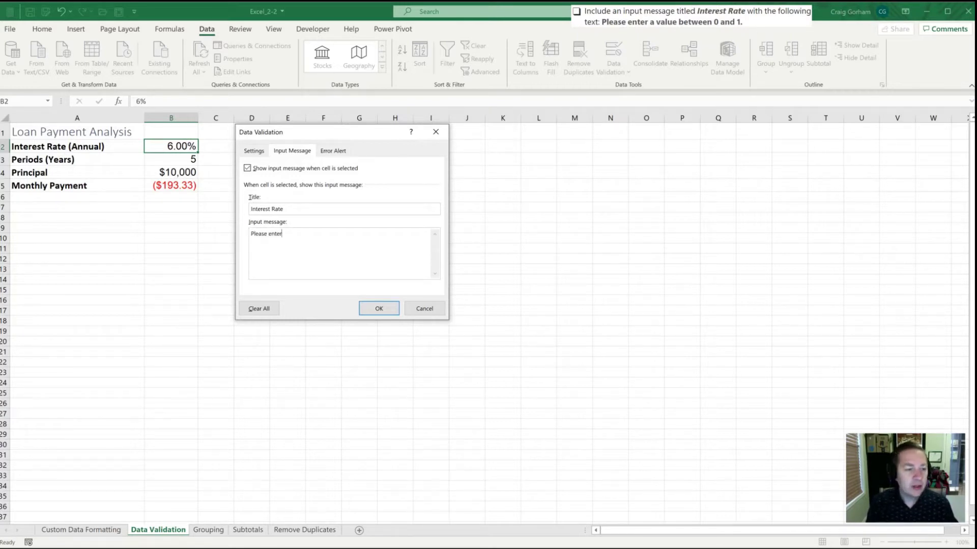
type(" a value between ")
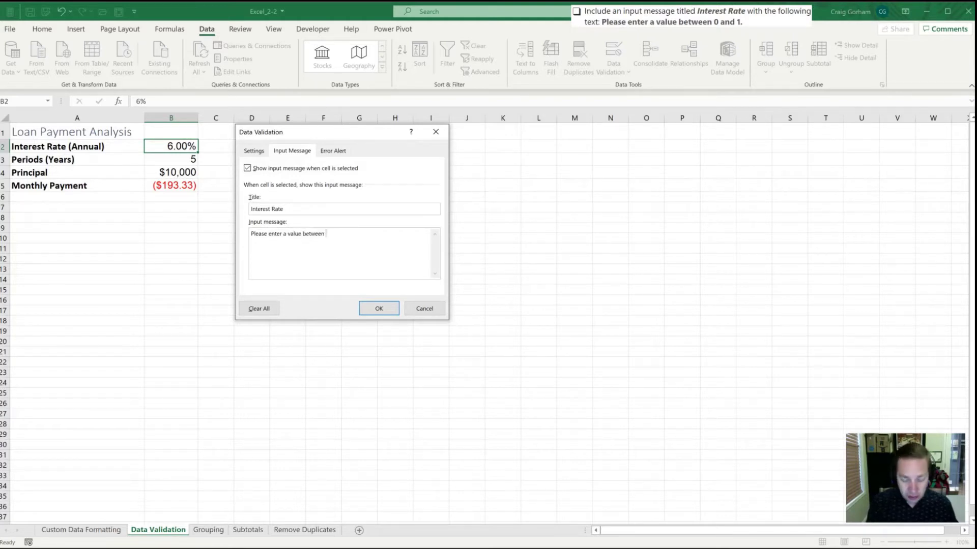
type("0 and ")
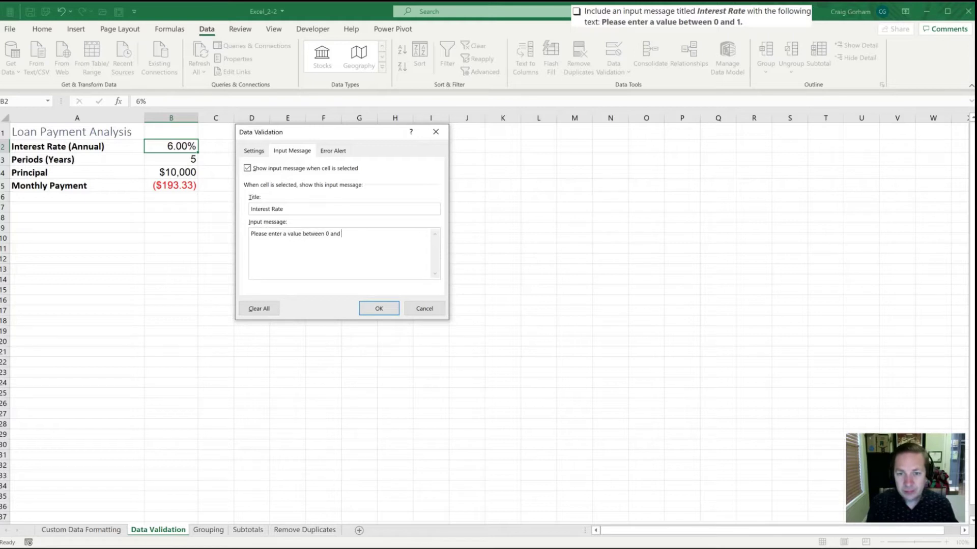
type("1.")
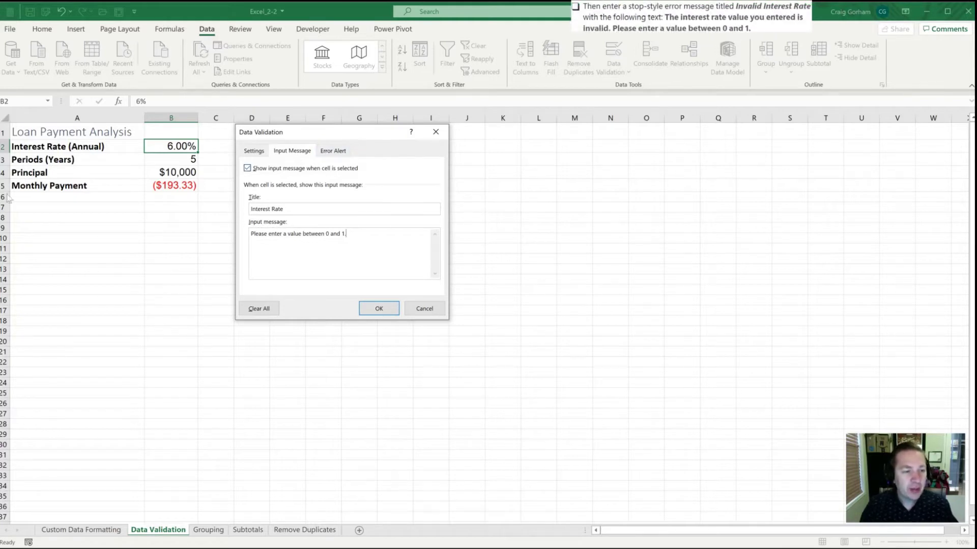
Try the Warning and Information styles for the rule's error alert and set the style back to Stop.
left_click(334, 152)
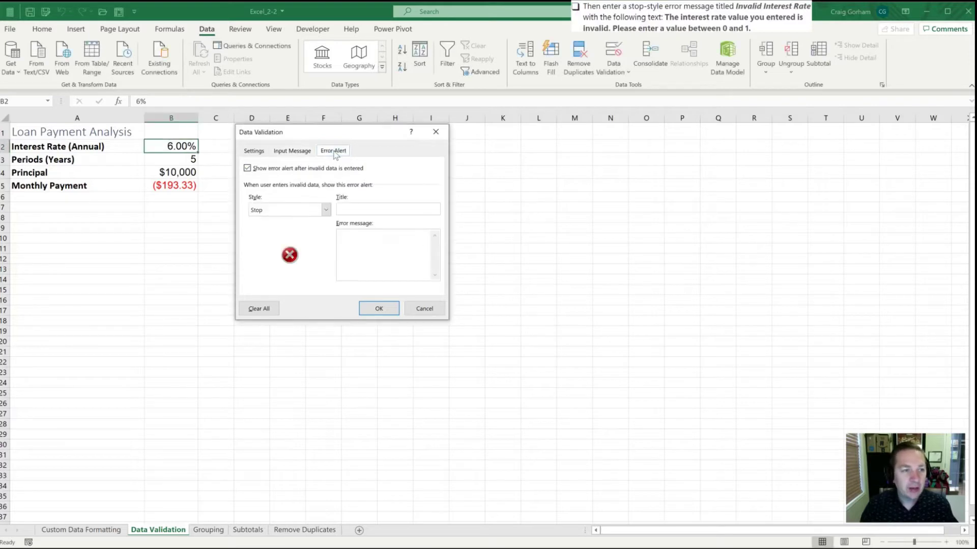
left_click(279, 212)
left_click(280, 230)
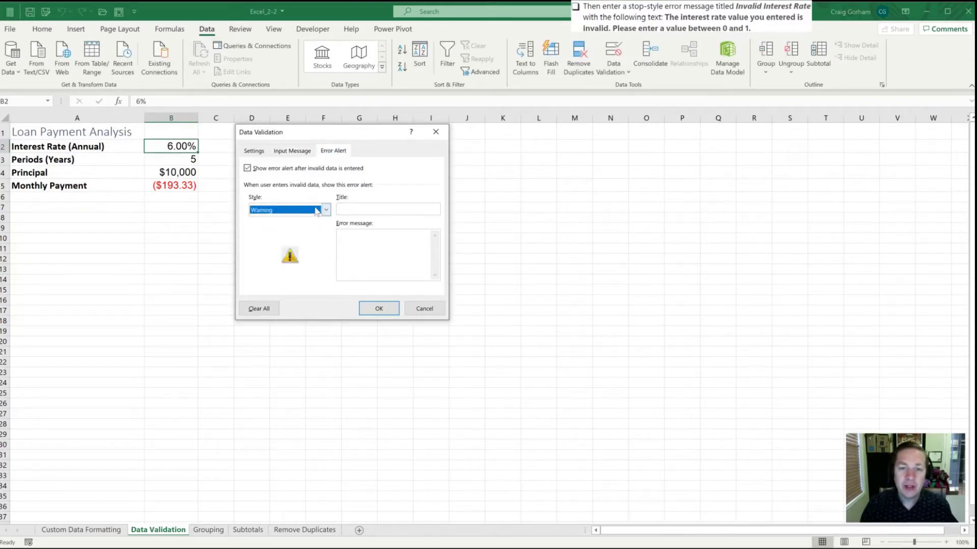
left_click(324, 210)
left_click(290, 237)
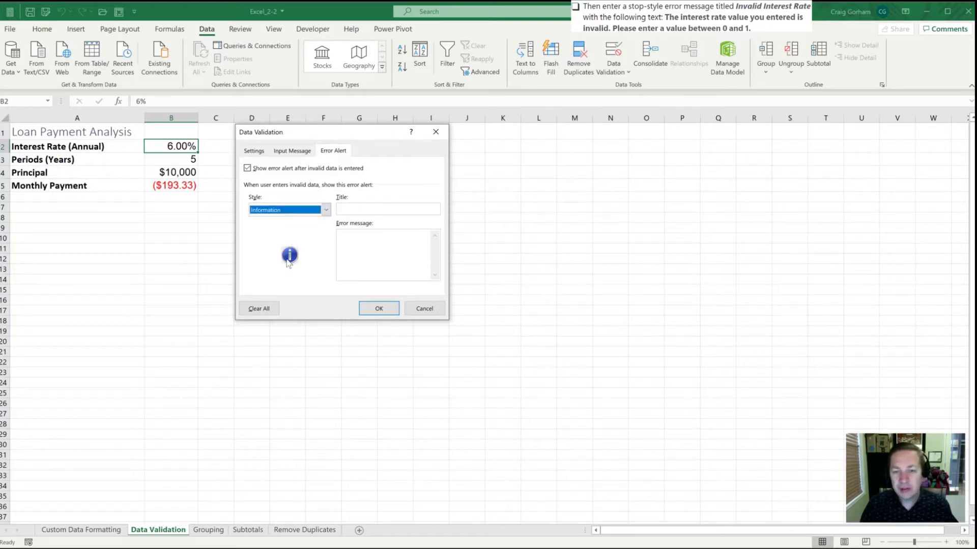
left_click(326, 210)
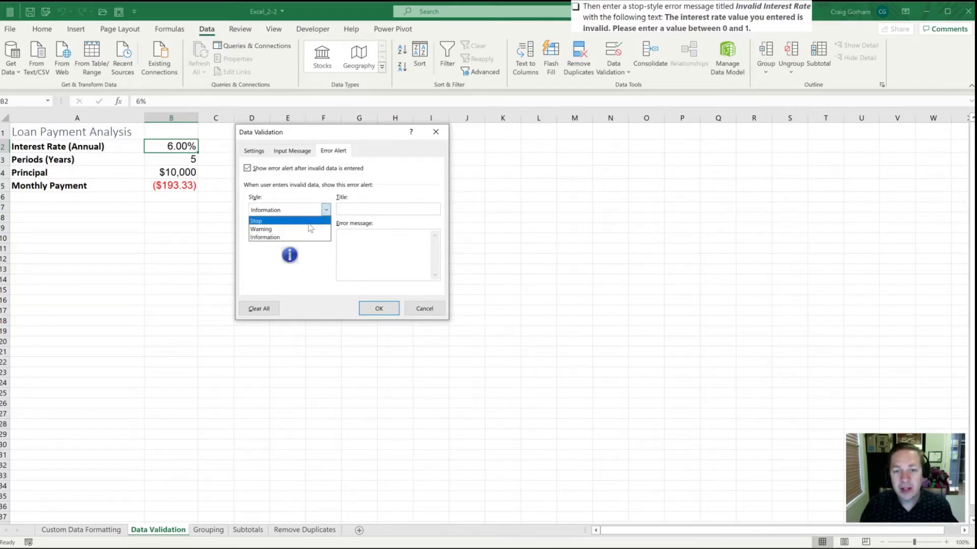
left_click(308, 223)
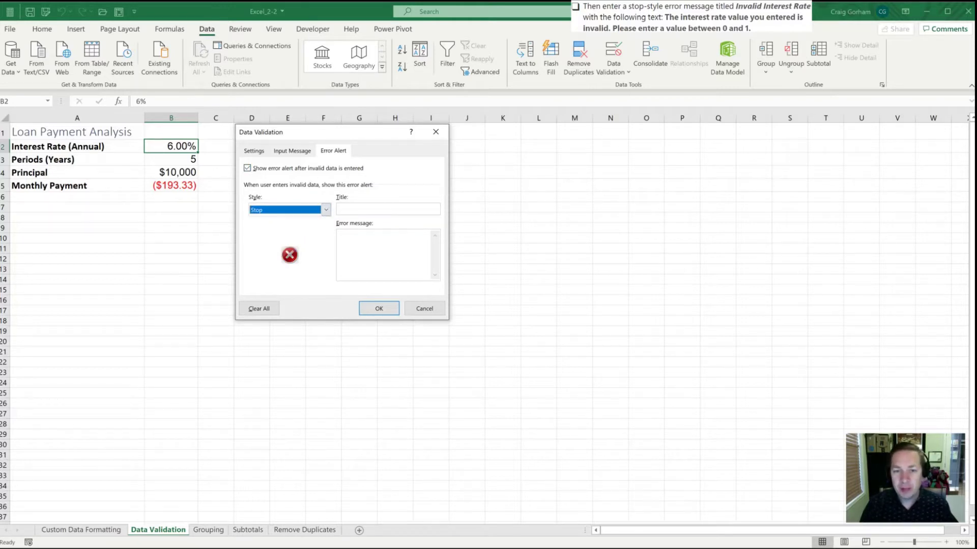
Title the error alert "Invalid Interest Rate" and enter the error message "Please enter a value between 0 and 1.".
left_click(356, 209)
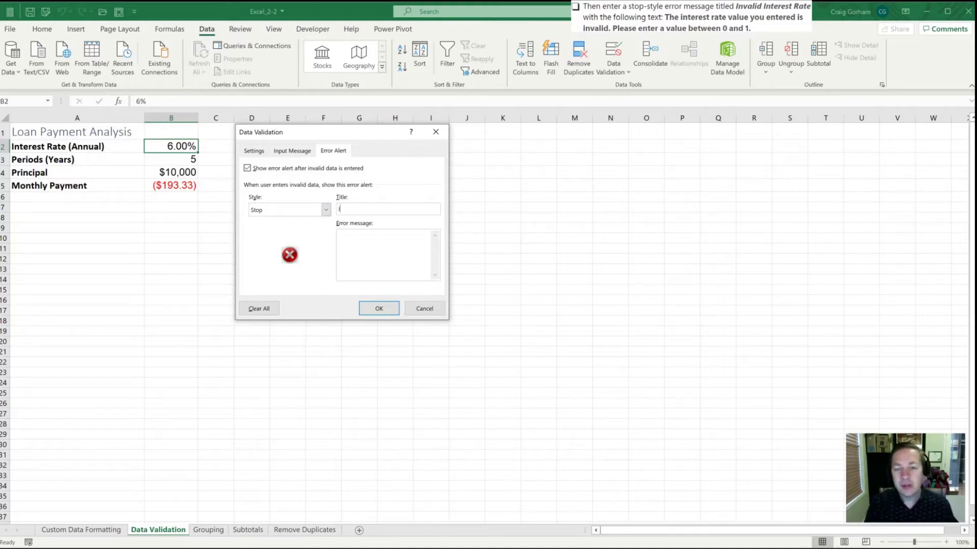
type("Invalid Intere")
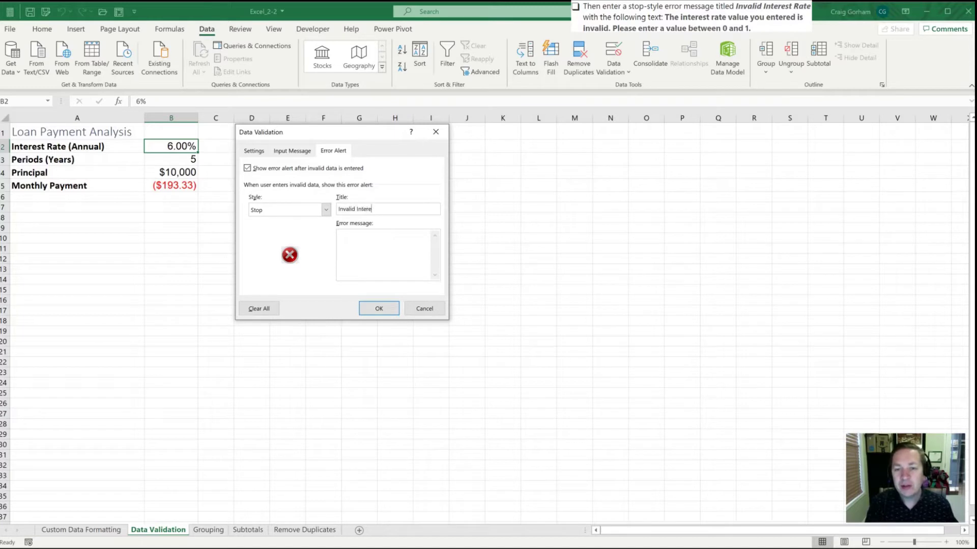
type("st Rate")
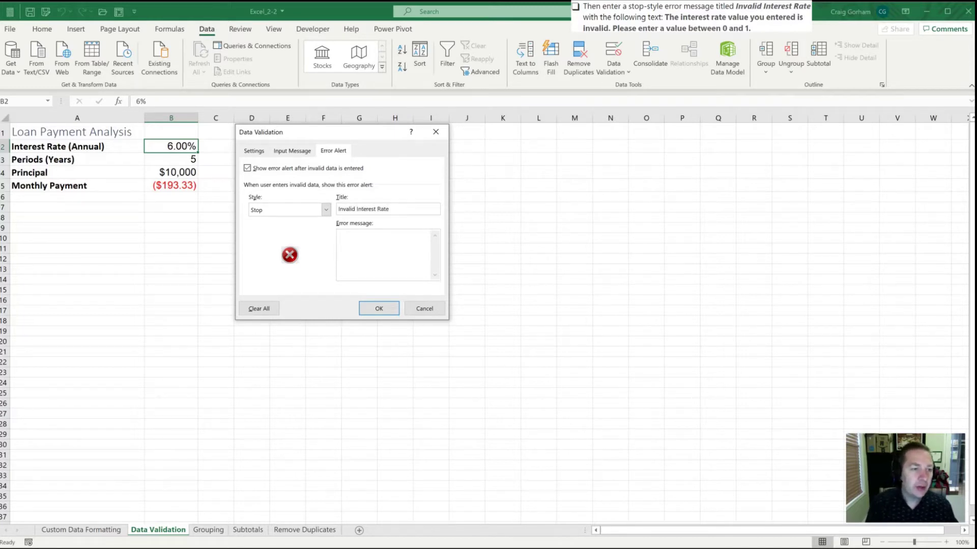
type("Plea")
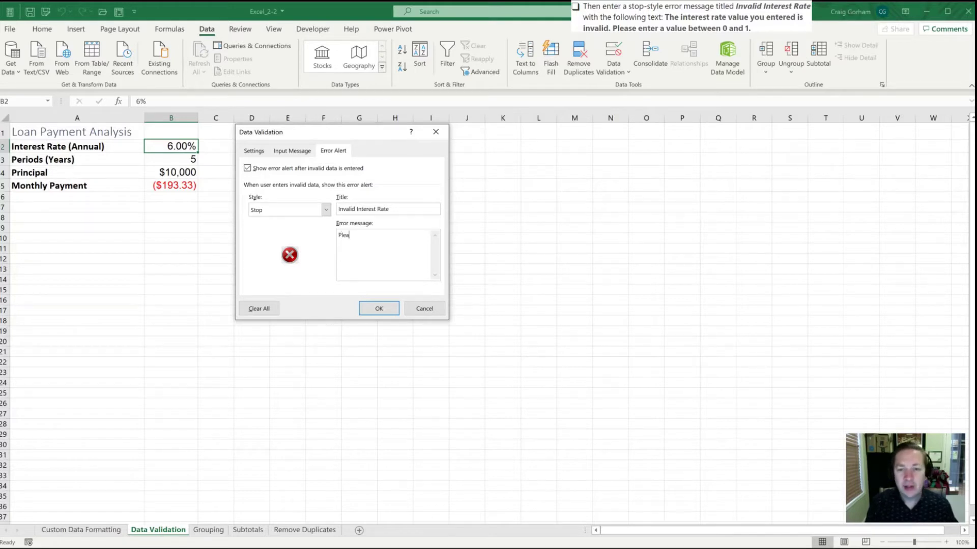
type("se enter a value be")
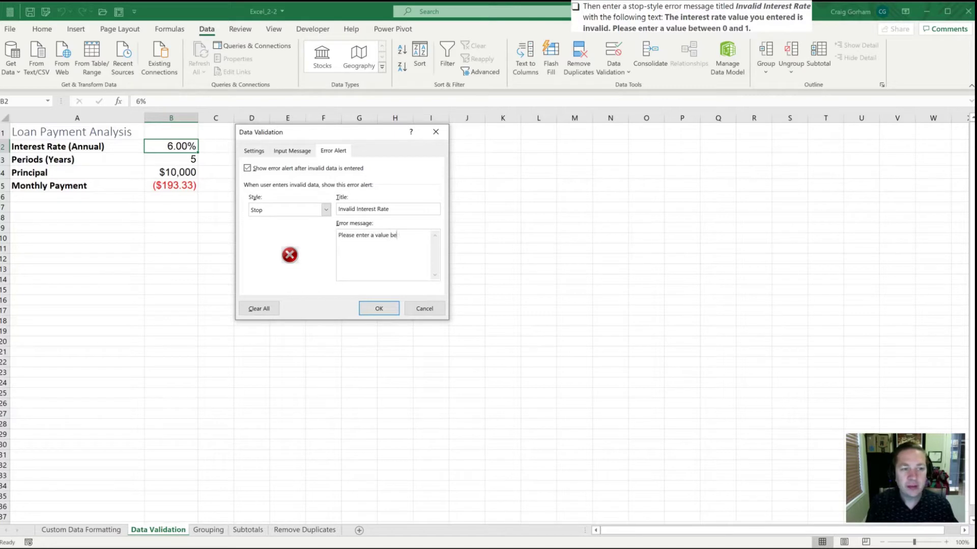
type("tween 0 and 1.")
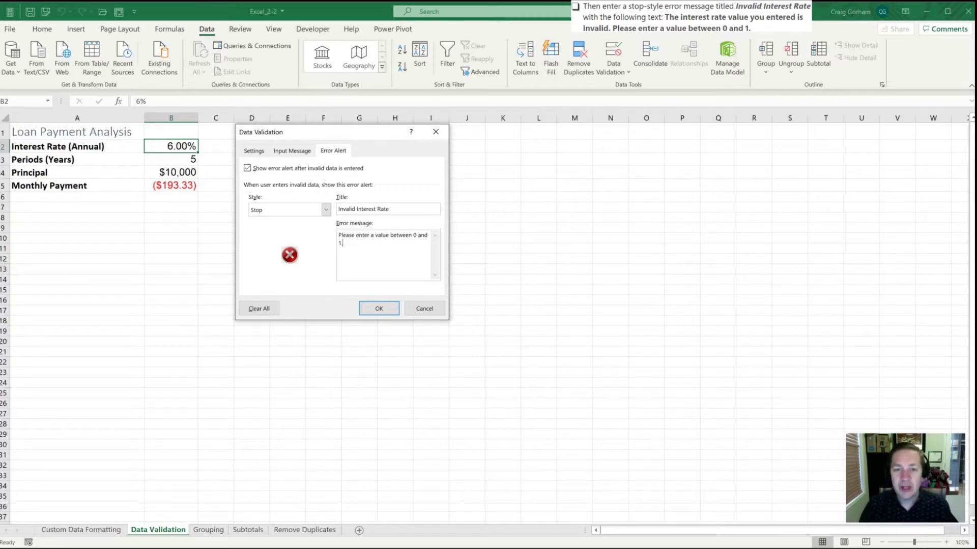
Apply the interest rate validation rule, select another cell, and return to cell B2 to check the input message.
left_click(378, 310)
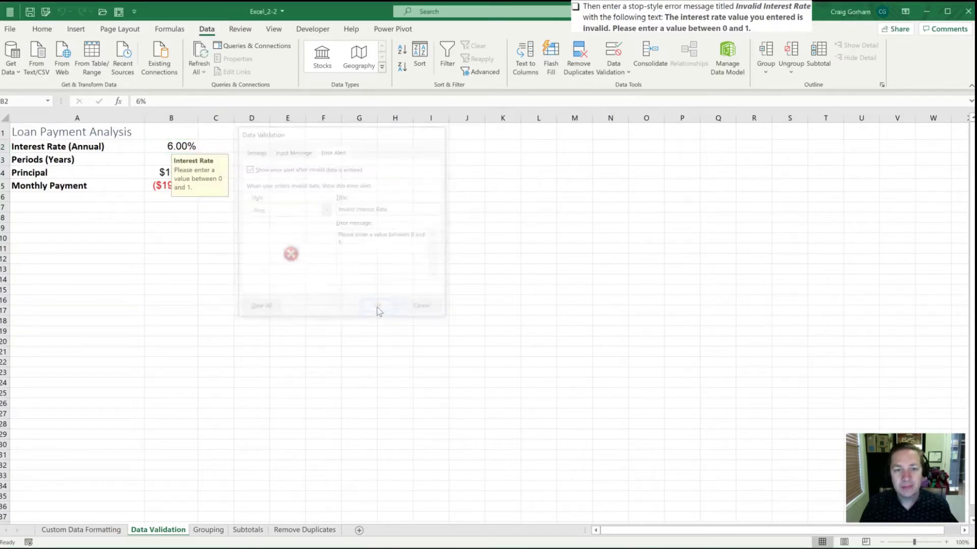
left_click(181, 249)
left_click(173, 174)
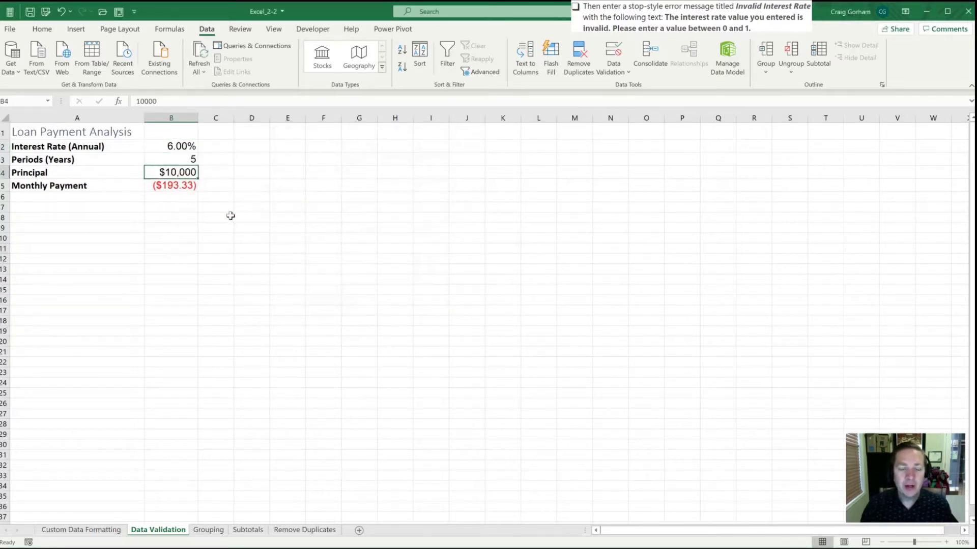
key("Up")
key("Up")
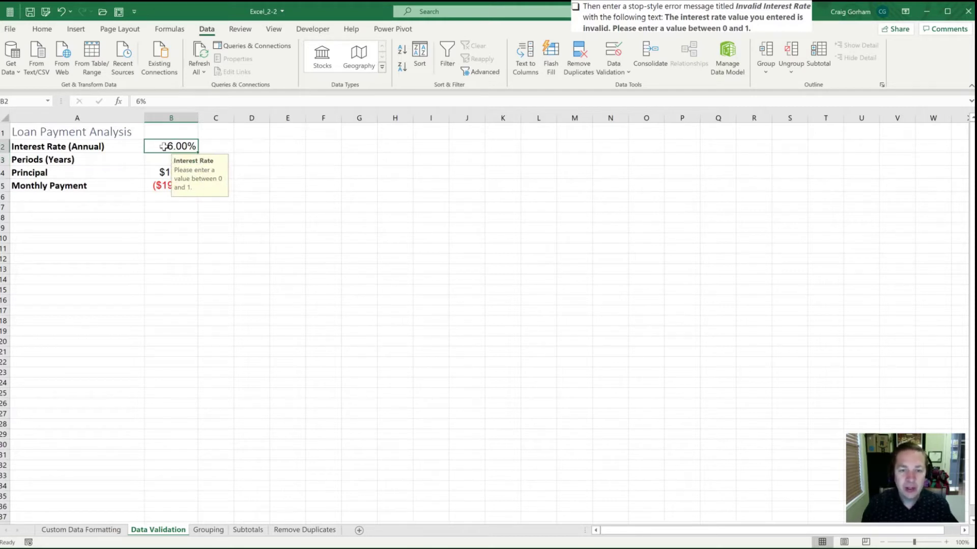
Test the validation rule with interest rates of 0% and 1% in cell B2.
type("0")
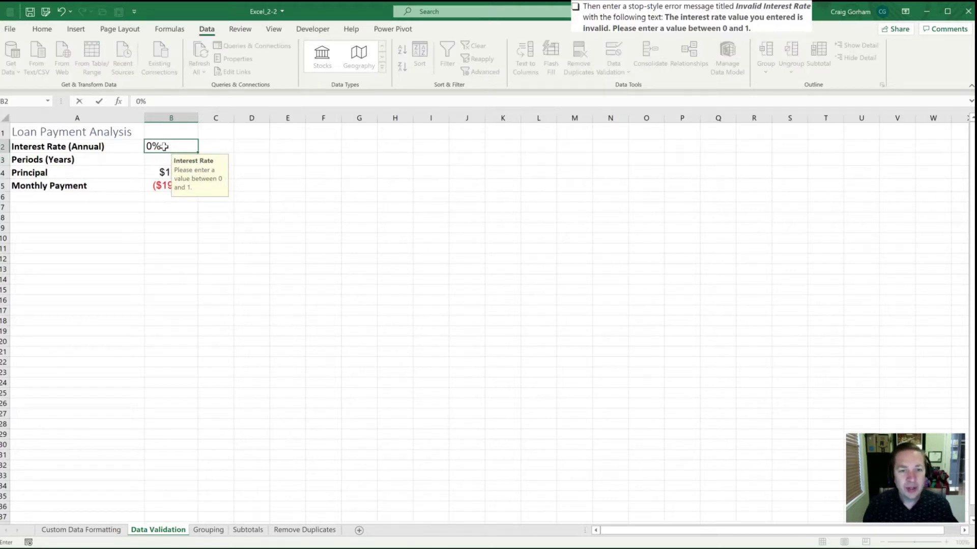
left_click(163, 147)
type("1")
left_click(163, 147)
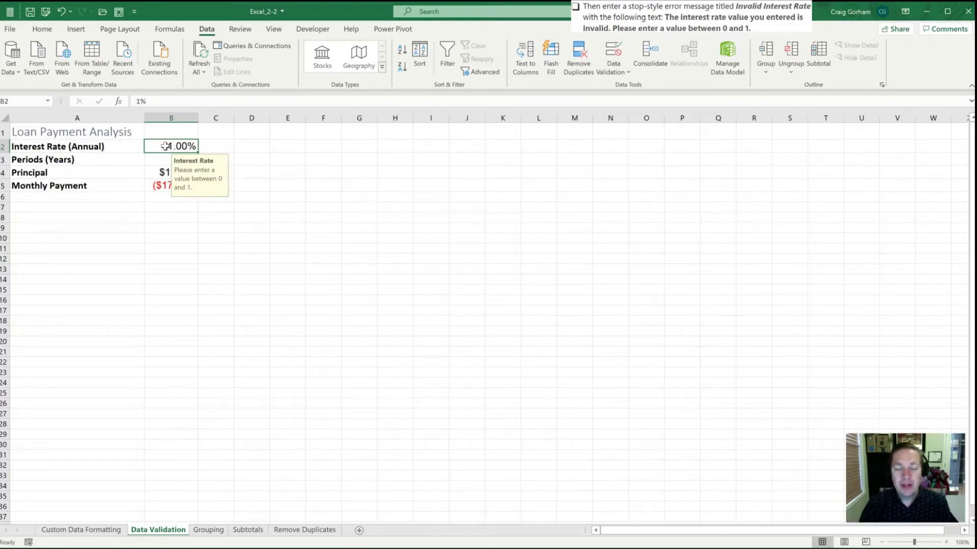
left_click(152, 160)
Test the validation rule by trying out-of-range interest rates of 200% and -1% in cell B2.
left_click(157, 148)
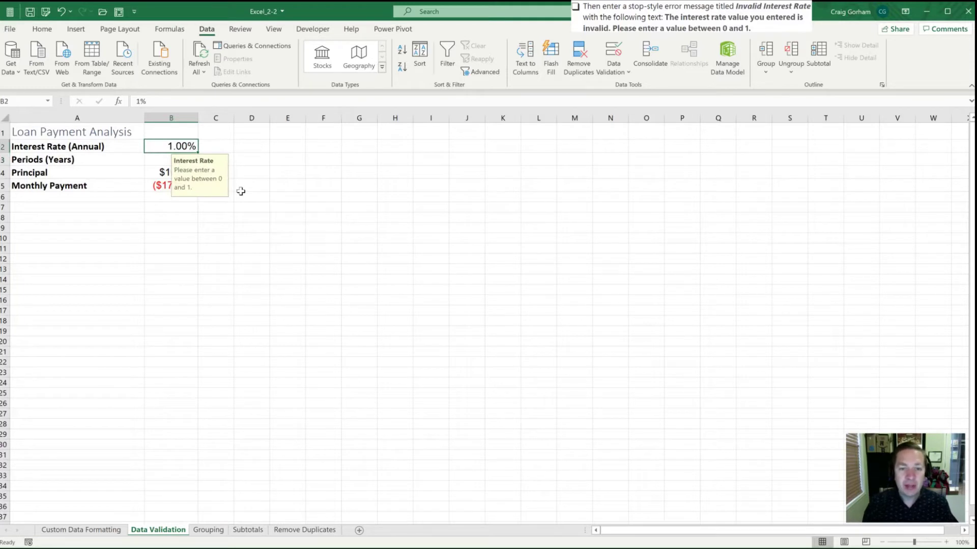
type("2")
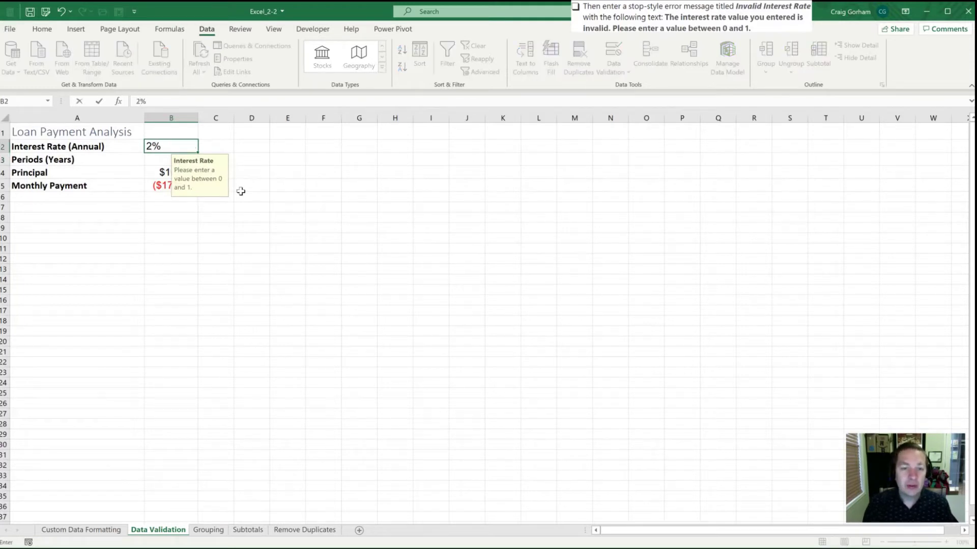
type("00")
key("Return")
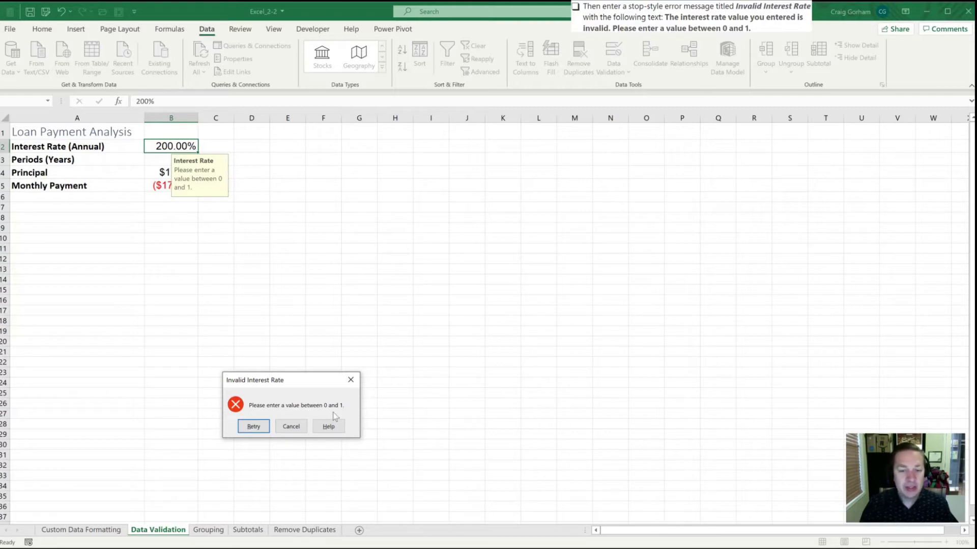
left_click(251, 427)
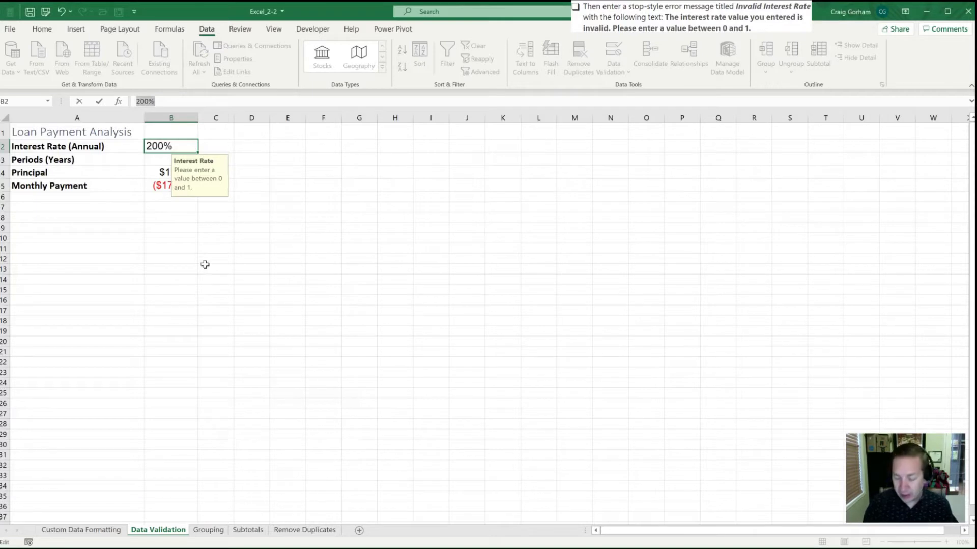
type("-1%")
key("Return")
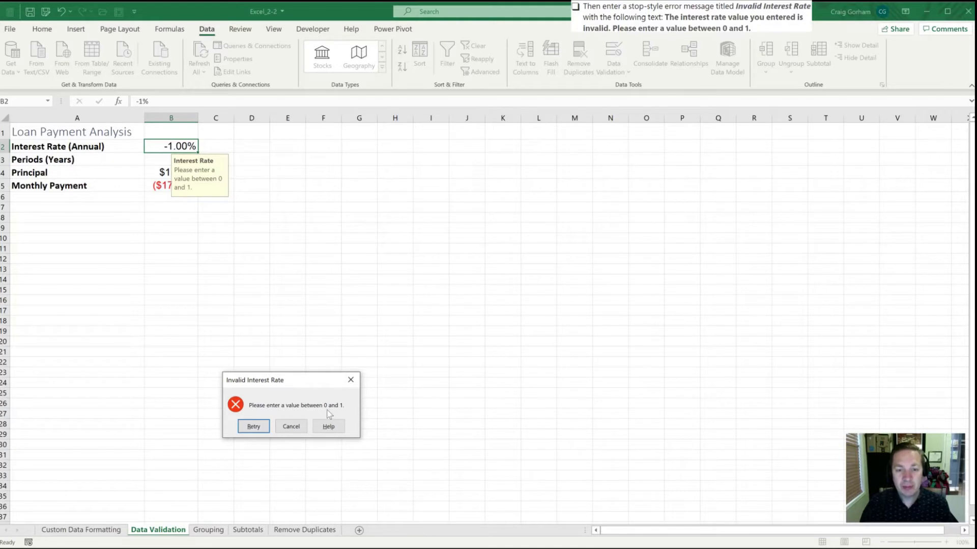
left_click(253, 426)
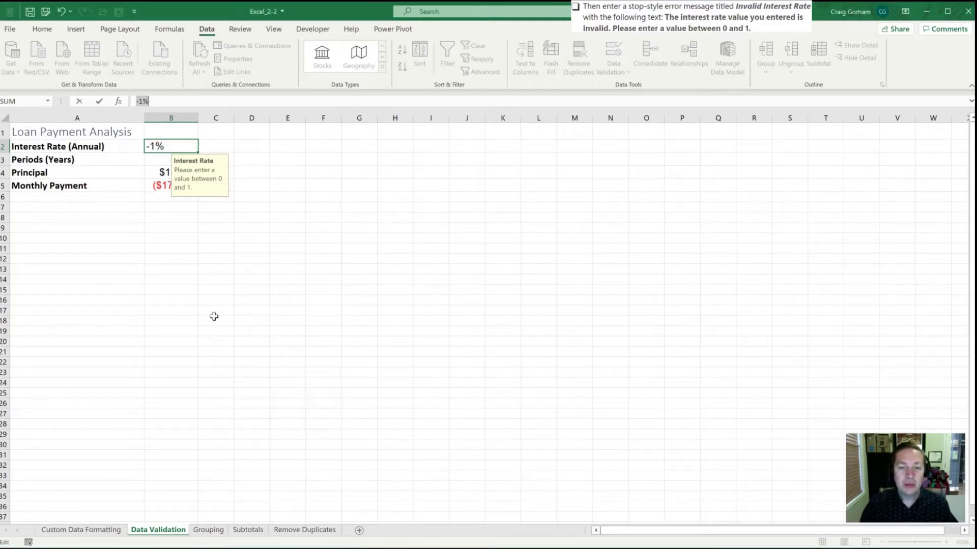
Try an interest rate of 50 without a percent sign in cell B2 and cancel the entry.
type("50")
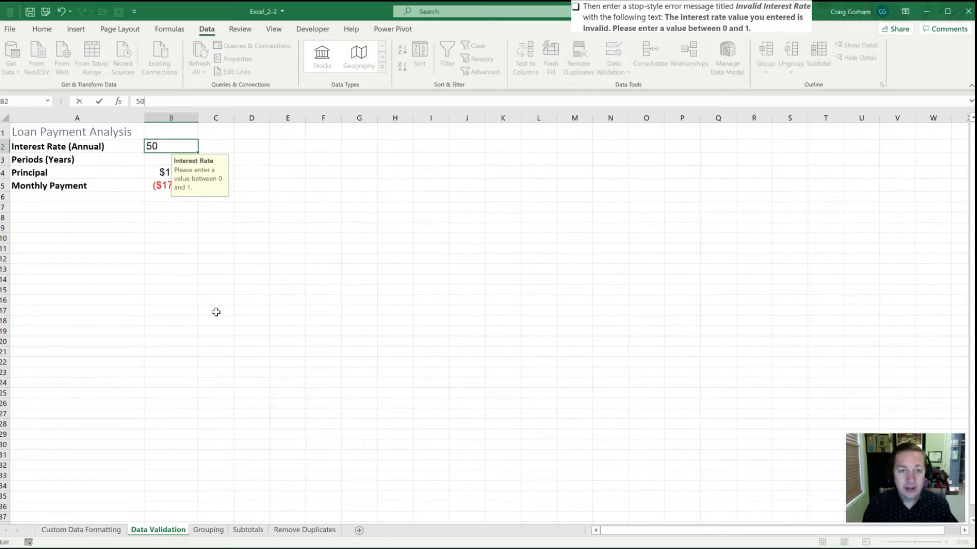
key("Return")
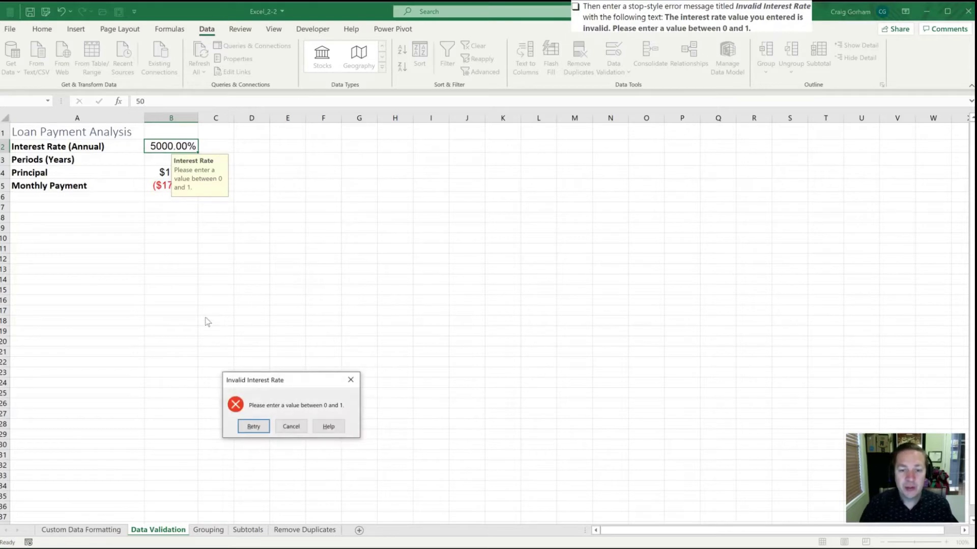
left_click(291, 427)
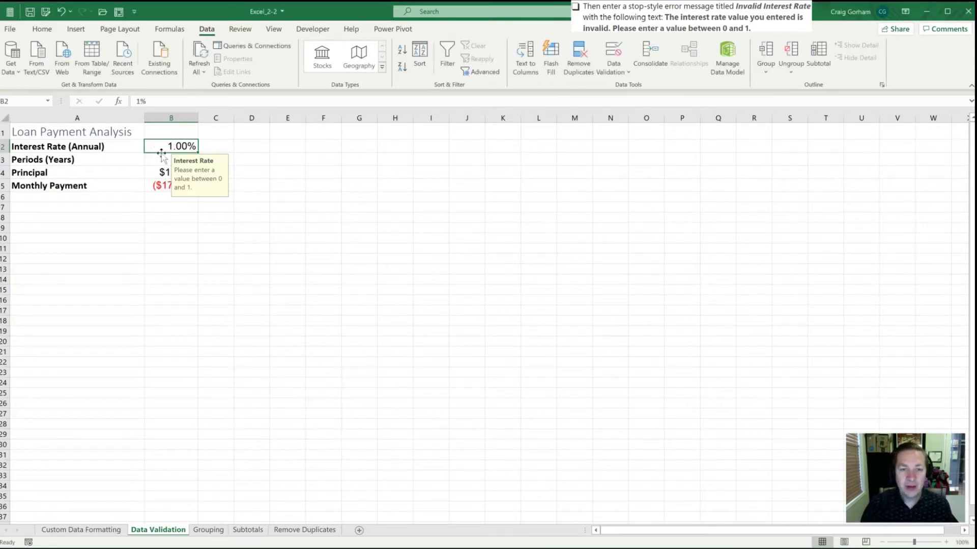
Set the annual interest rate in cell B2 to 50%.
type("1")
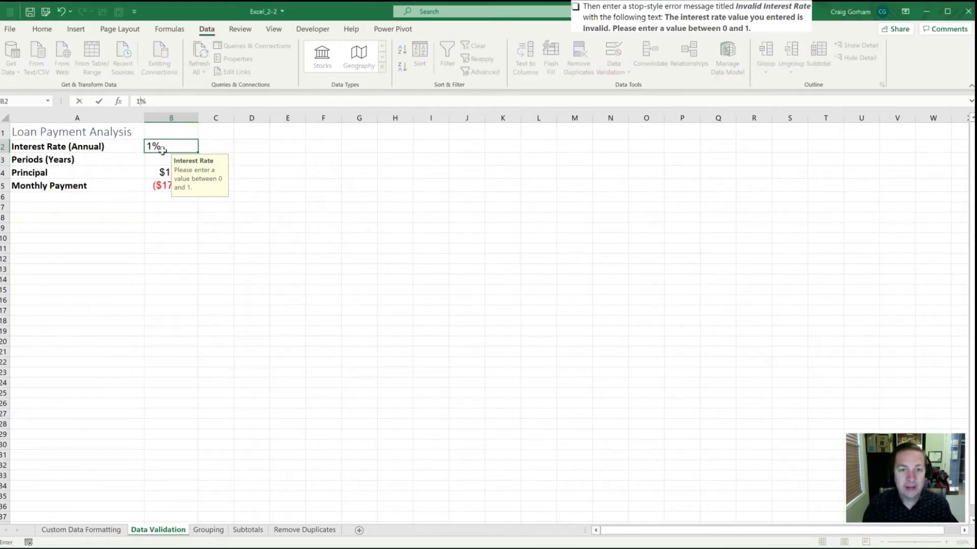
key("BackSpace")
type("50")
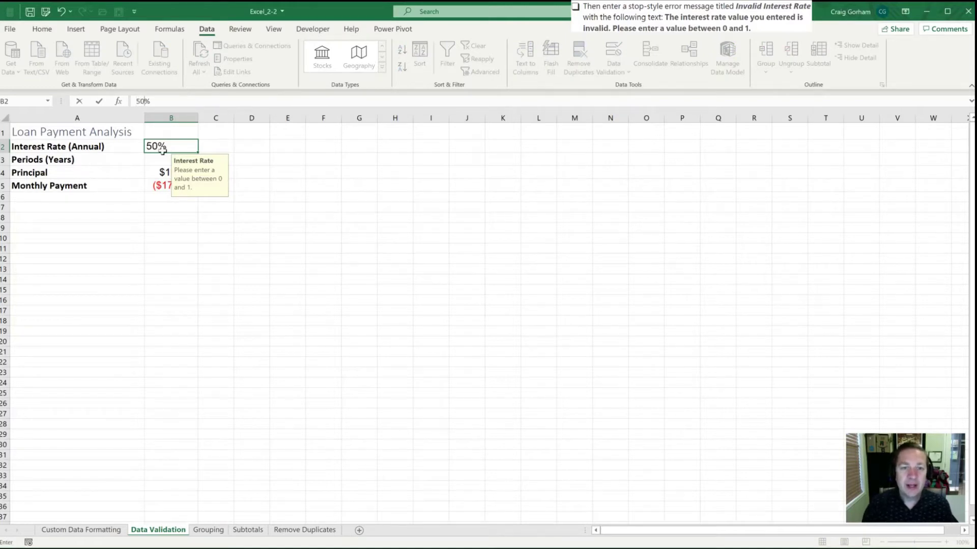
key("Return")
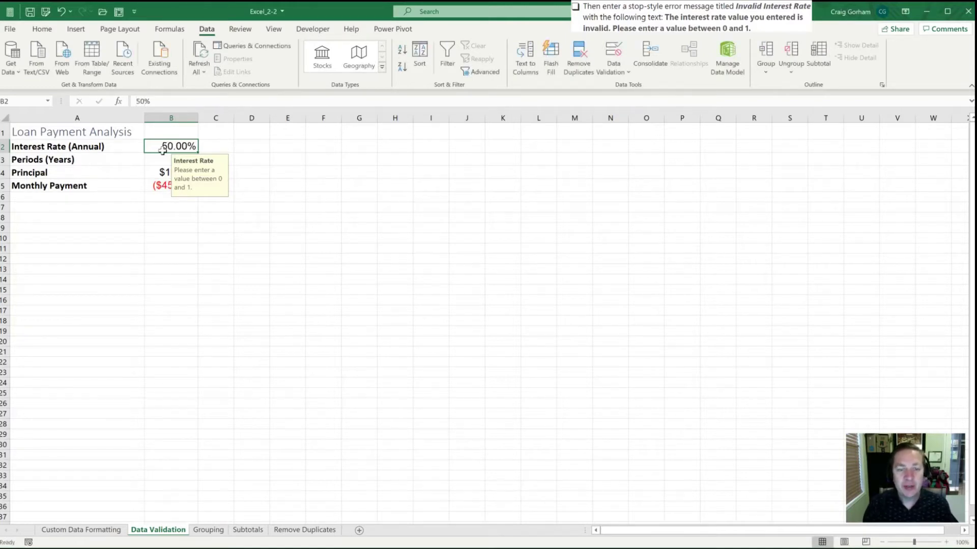
left_click(277, 163)
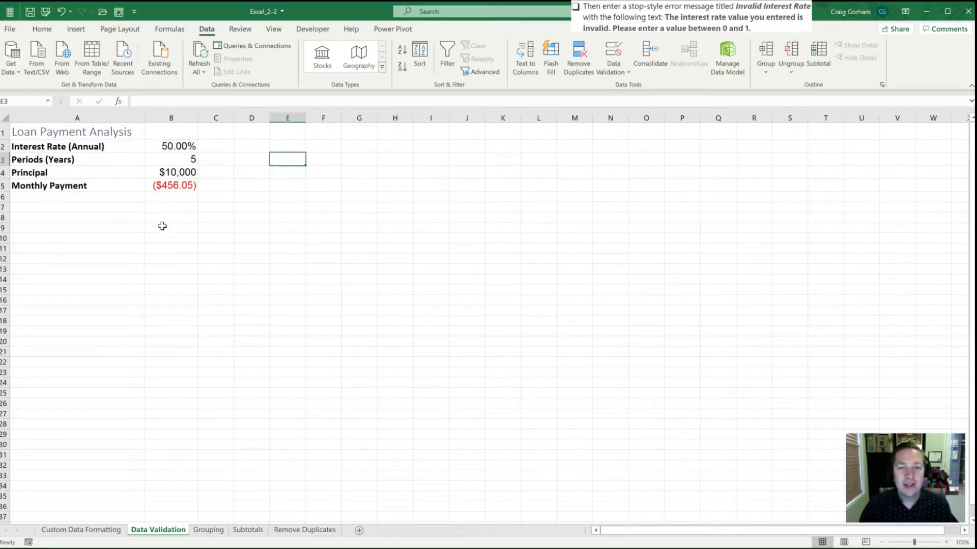
key("Down")
key("Left")
key("Left")
key("Left")
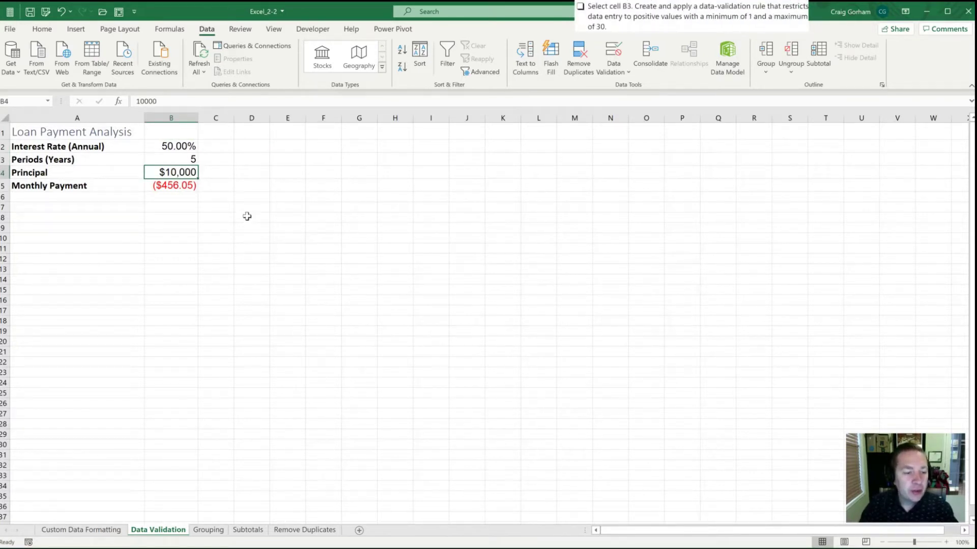
Start a data validation rule for the loan periods in cell B3 that allows only whole numbers.
left_click(178, 159)
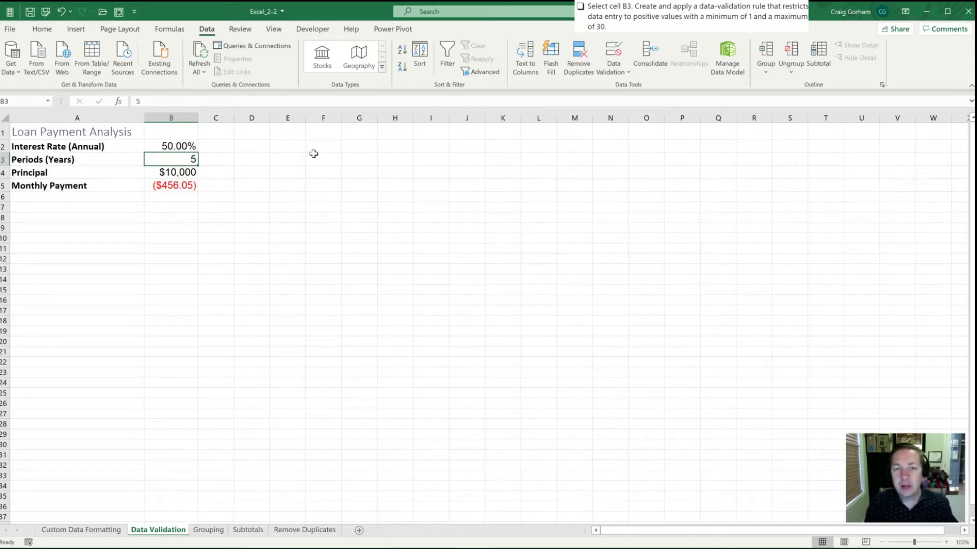
key("alt")
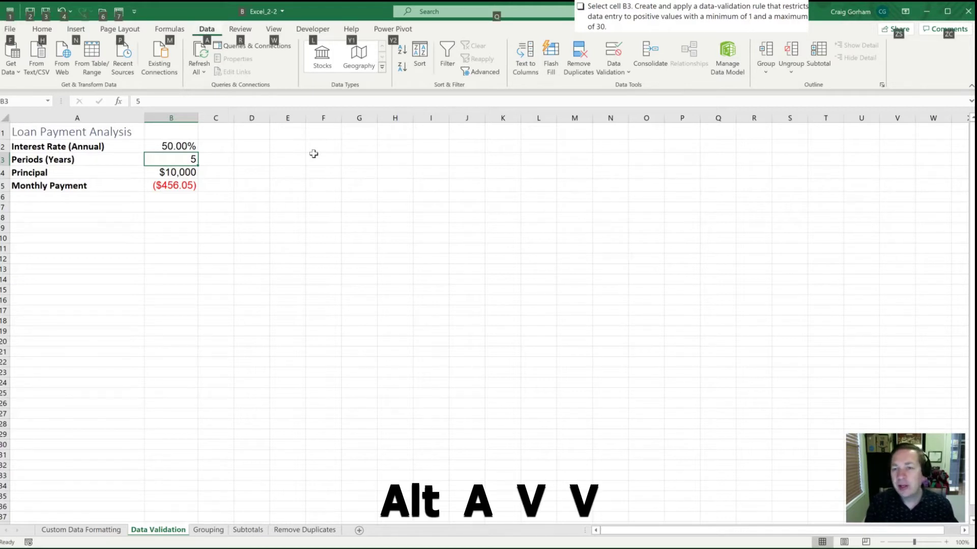
key("a")
key("v")
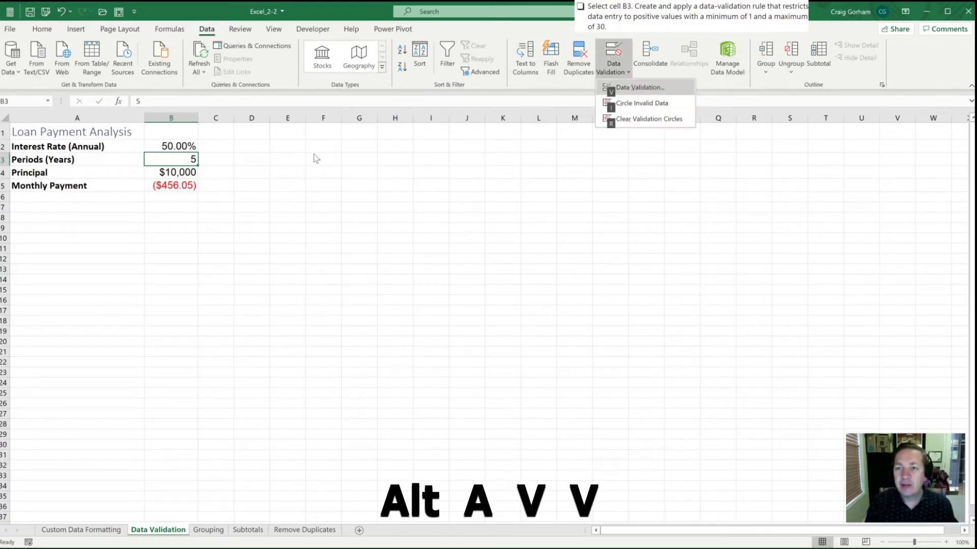
key("v")
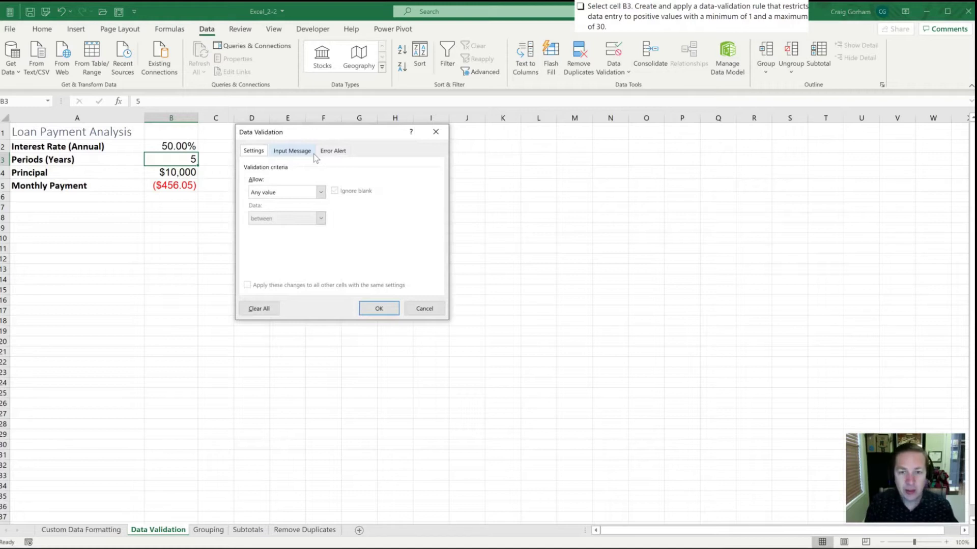
key("alt+a")
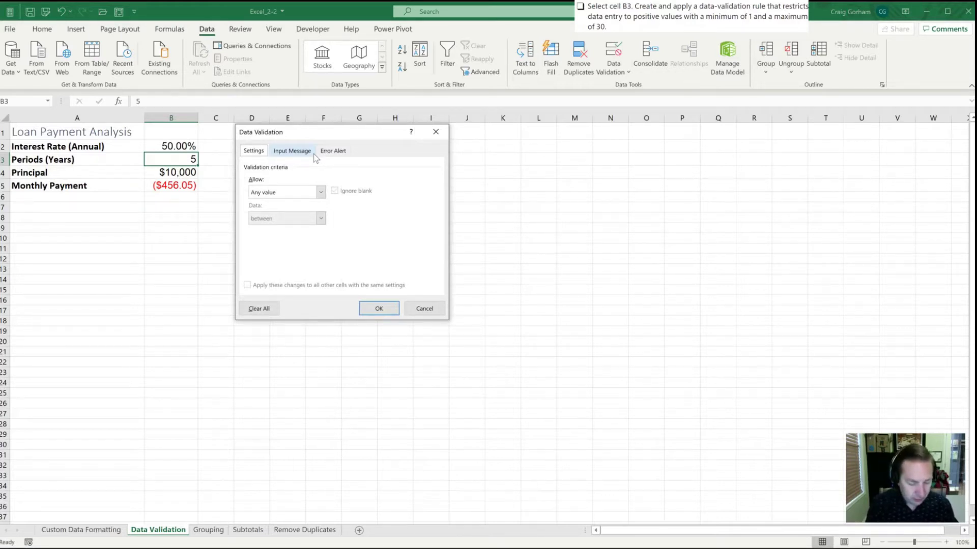
key("alt+Down")
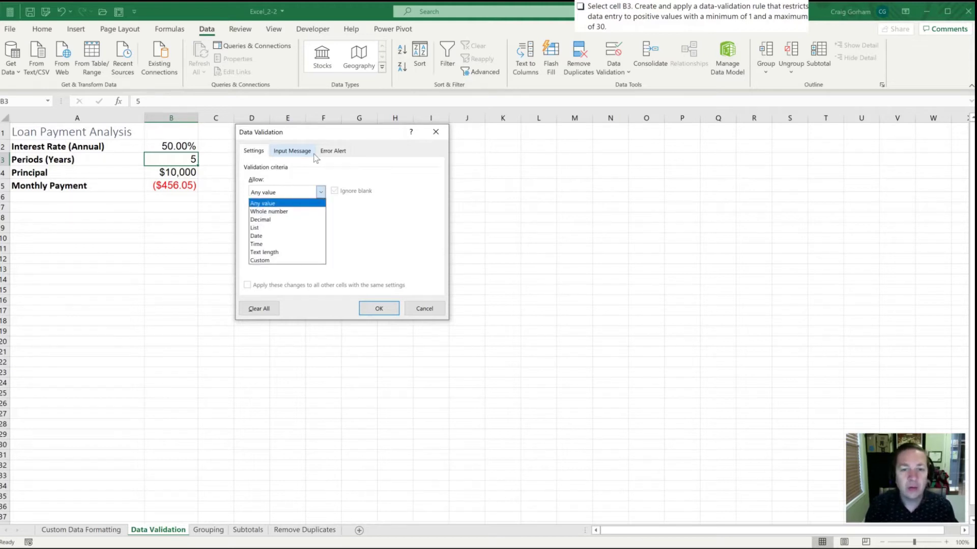
key("Down")
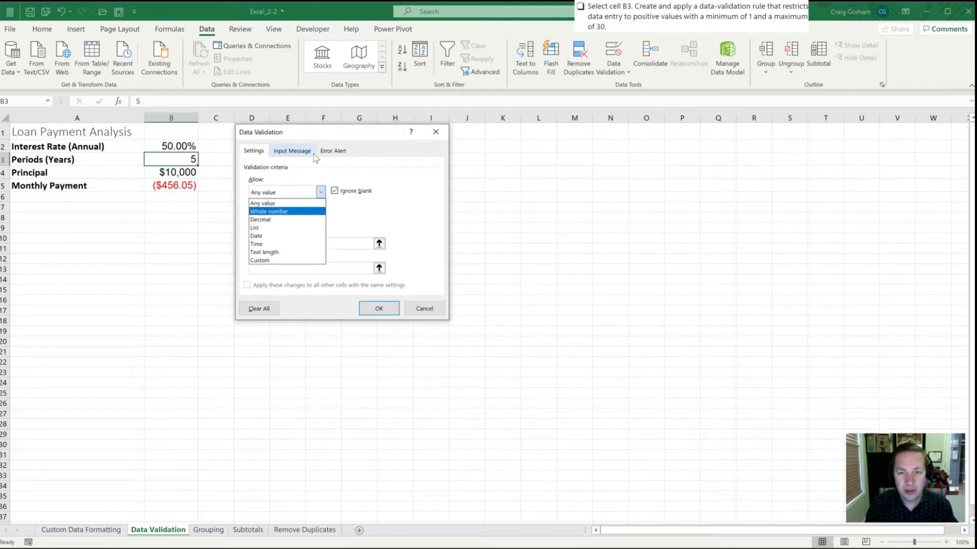
key("Return")
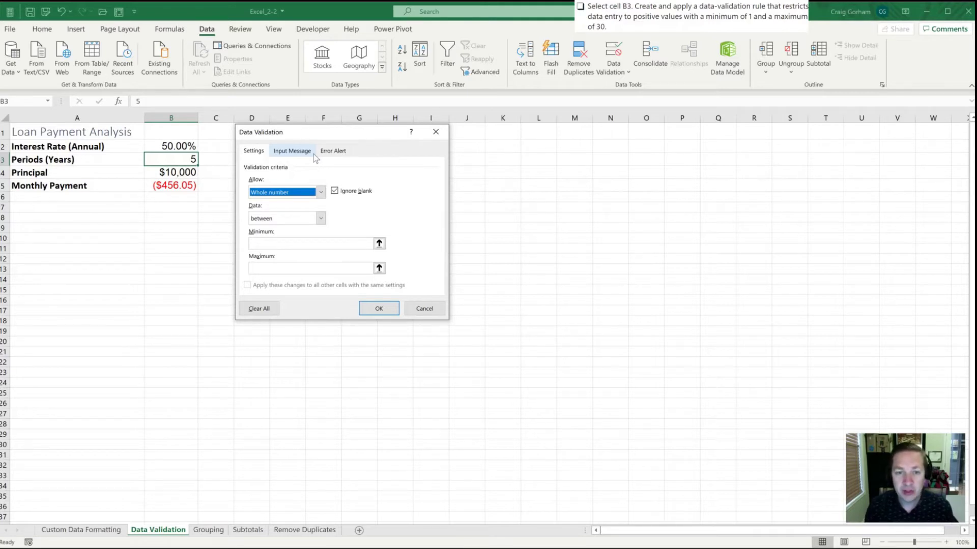
Limit the whole-number rule to values between a minimum of 1 and a maximum of 30.
key("Tab")
key("Tab")
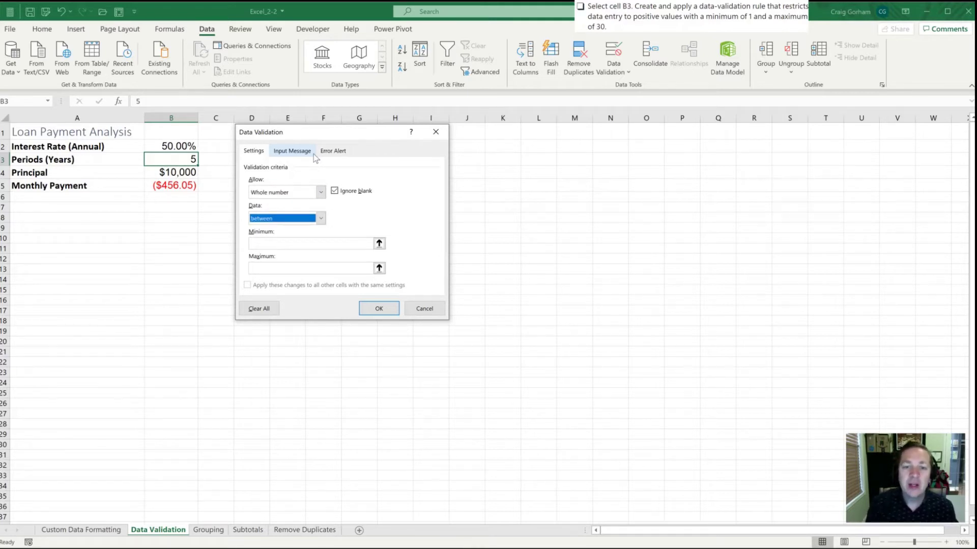
key("shift+Tab")
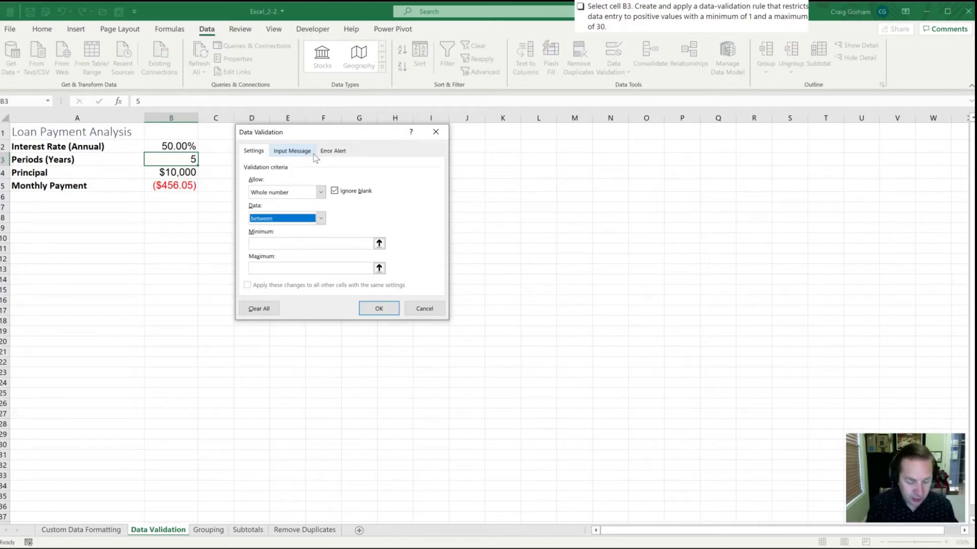
key("alt+Down")
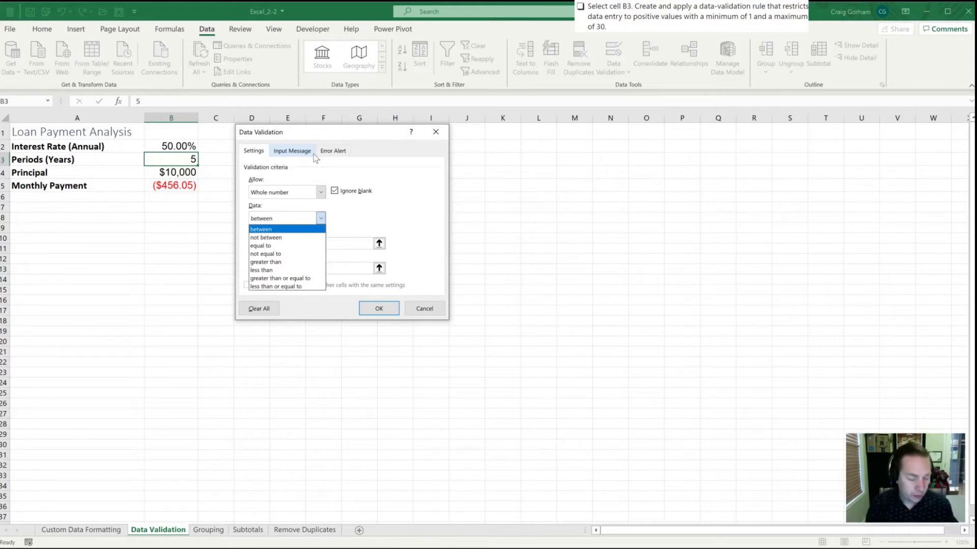
key("Tab")
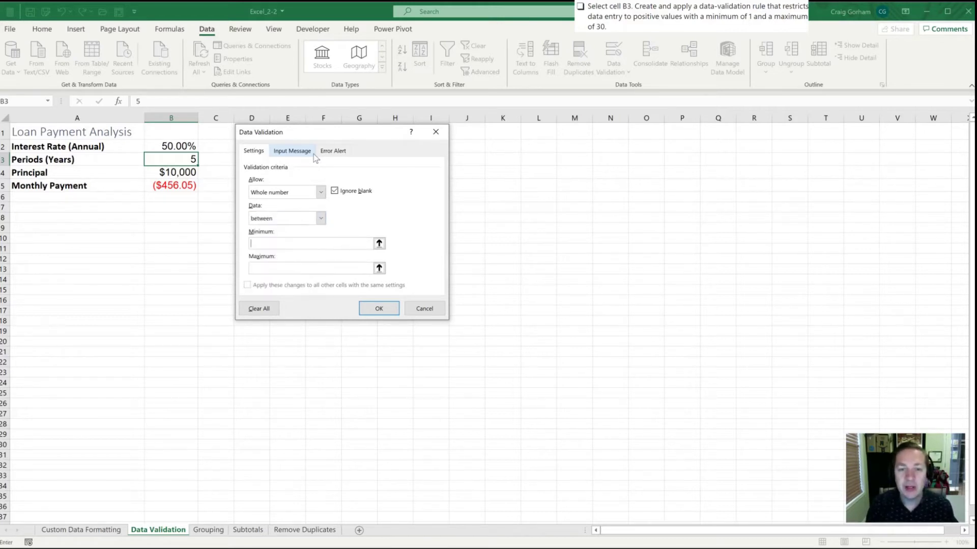
type("1")
key("Tab")
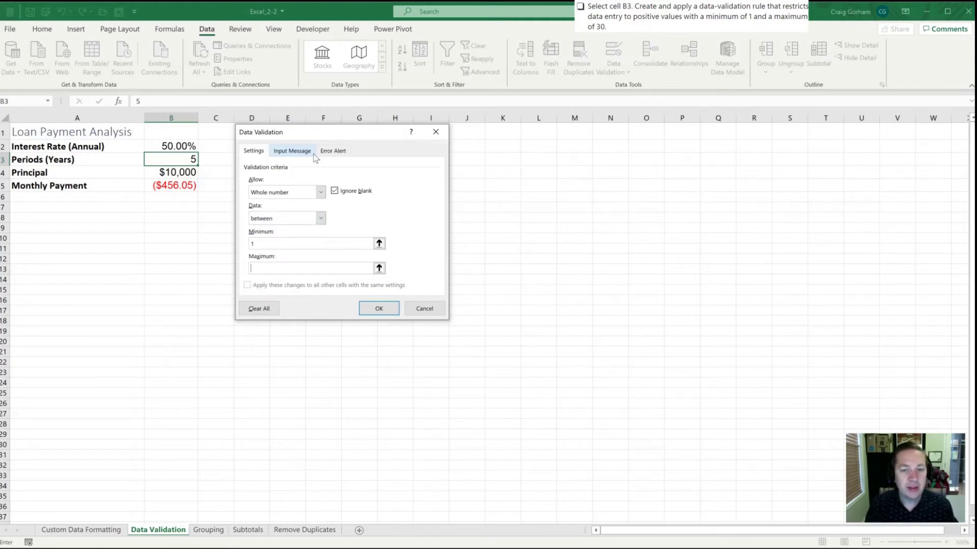
type("30")
key("Tab")
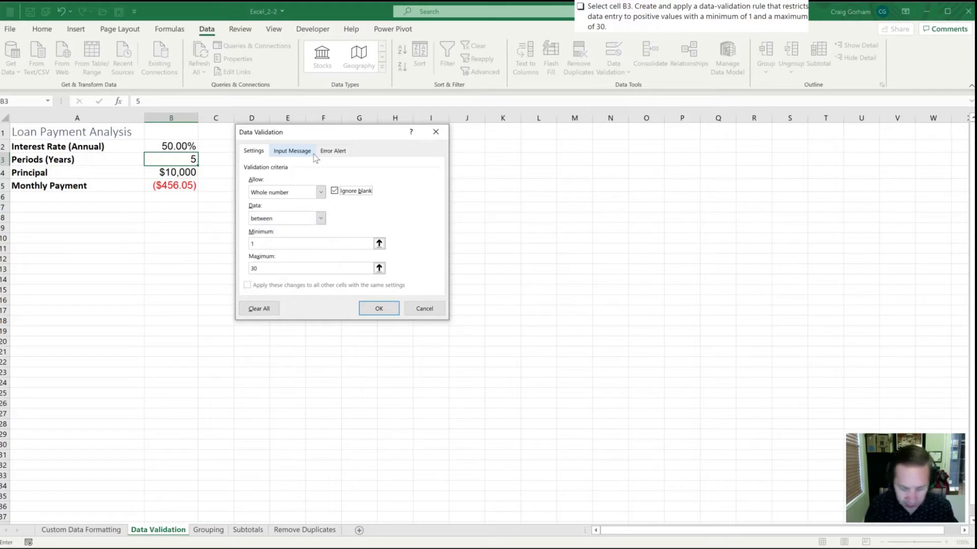
Title the input message for cell B3's validation rule "Loan Period".
key("ctrl+Page_Down")
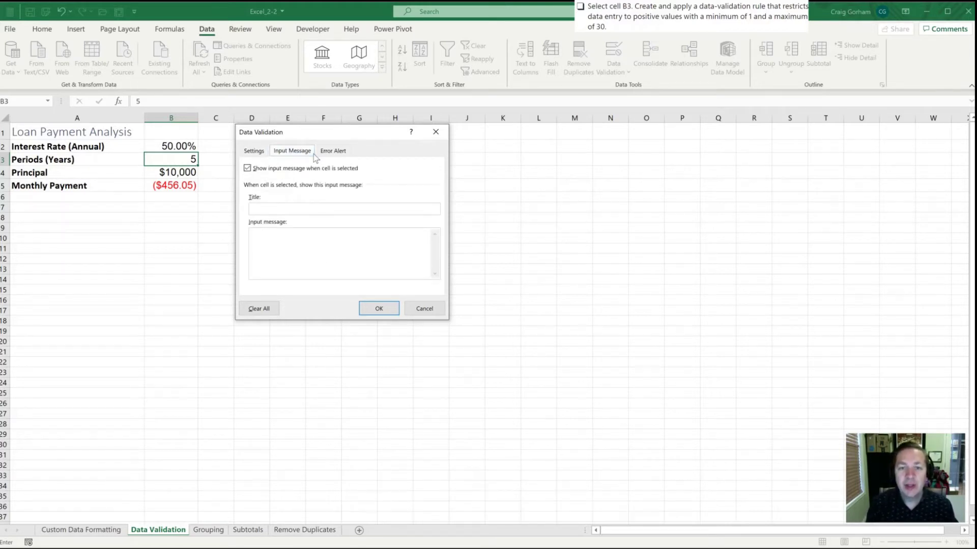
key("Tab")
key("Tab")
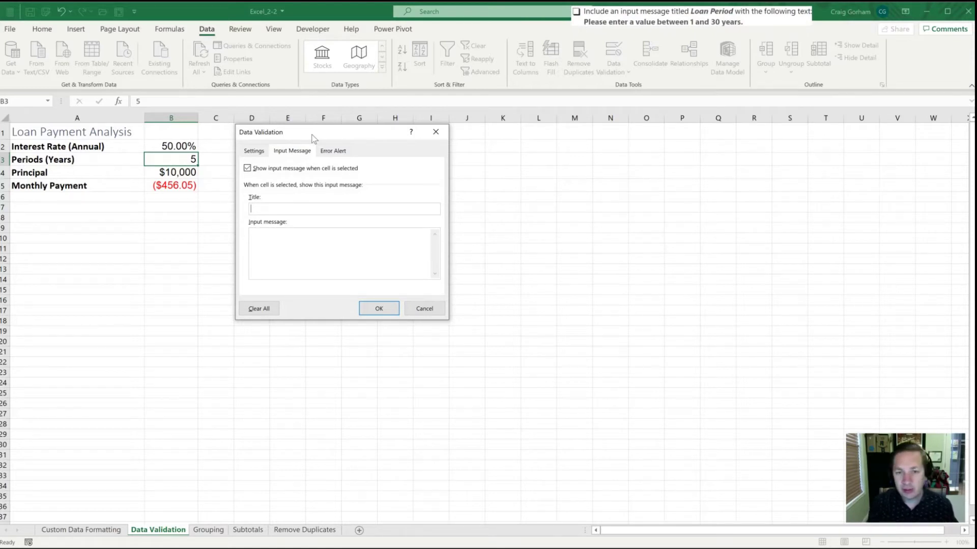
type("Loan")
key("BackSpace")
key("BackSpace")
key("BackSpace")
type("oan ")
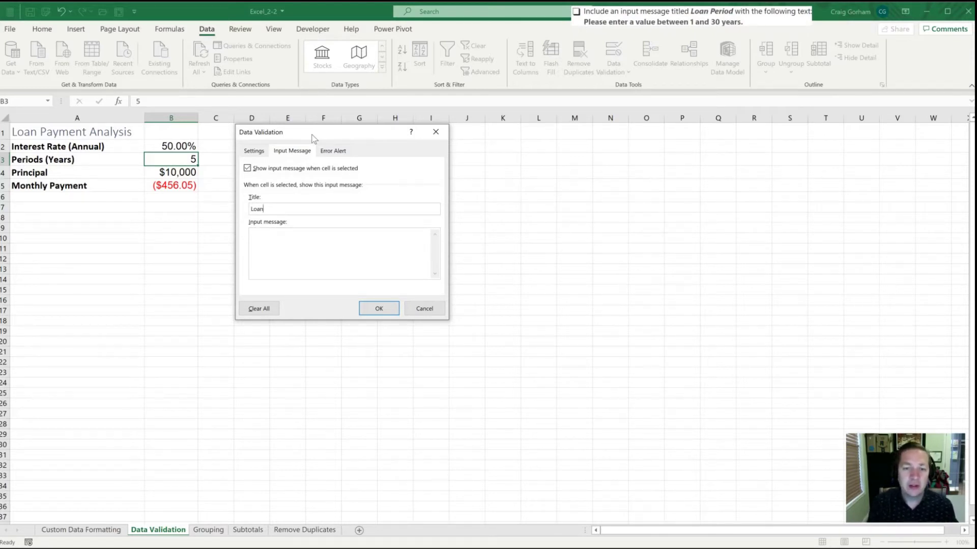
type("Perd")
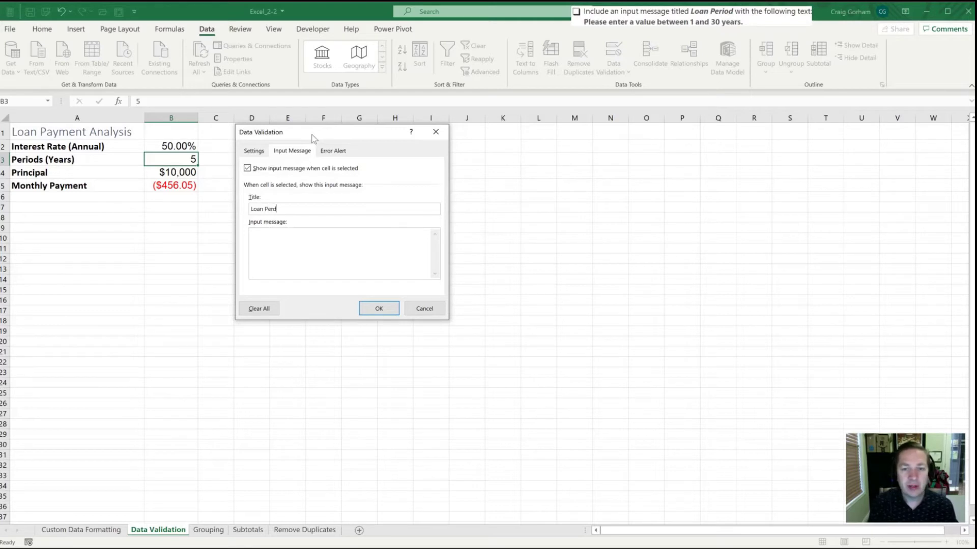
key("BackSpace")
type("iod")
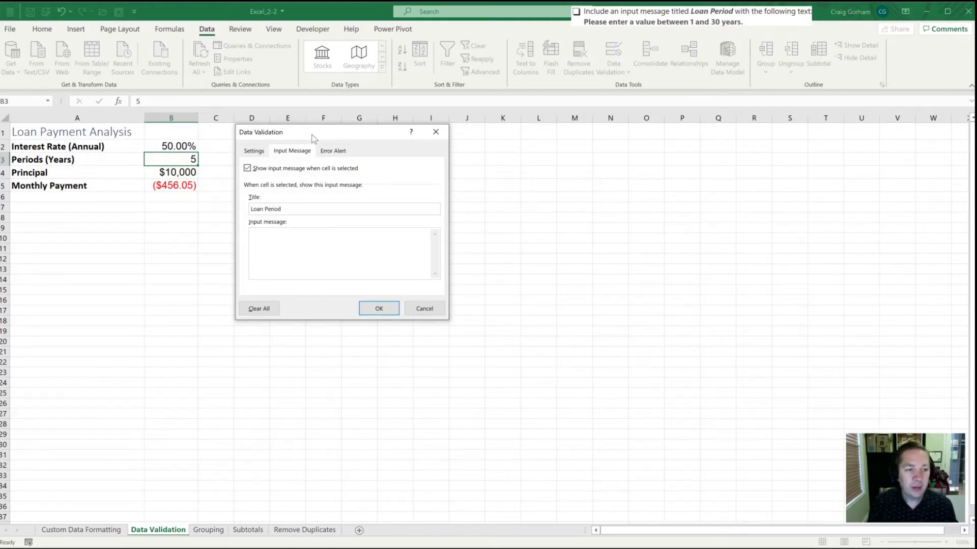
Enter the input message text "Please enter a value between 1 and 30".
type("Please an")
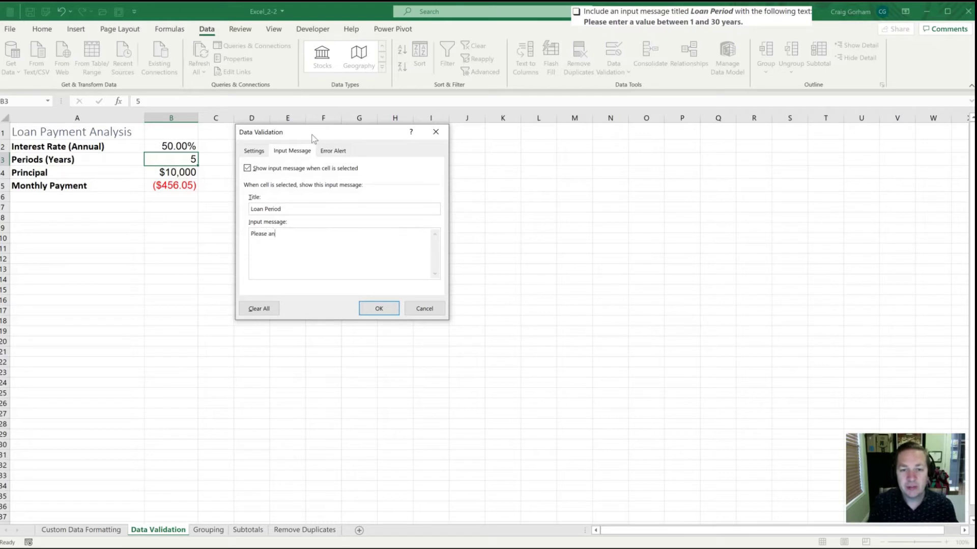
key("BackSpace")
key("BackSpace")
type("enter a value ")
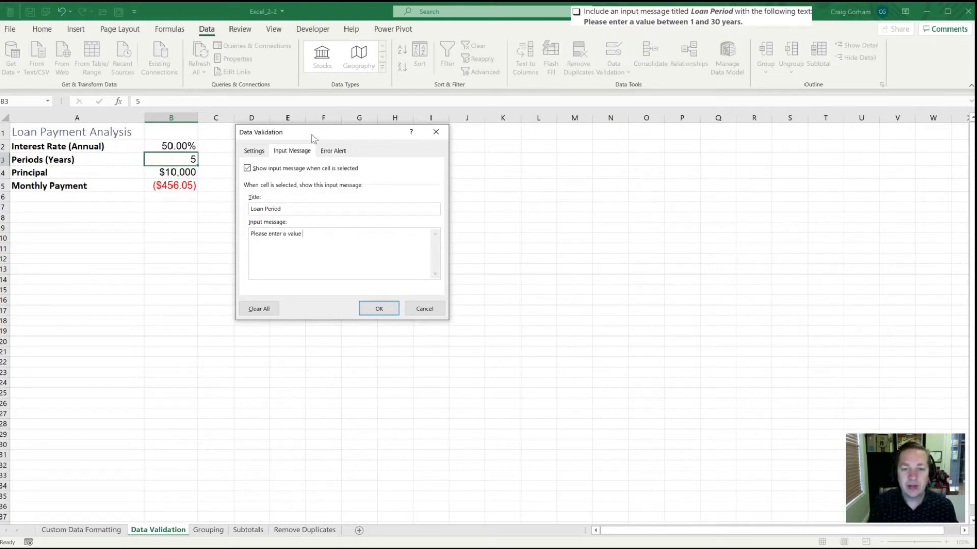
type("between 1 and ")
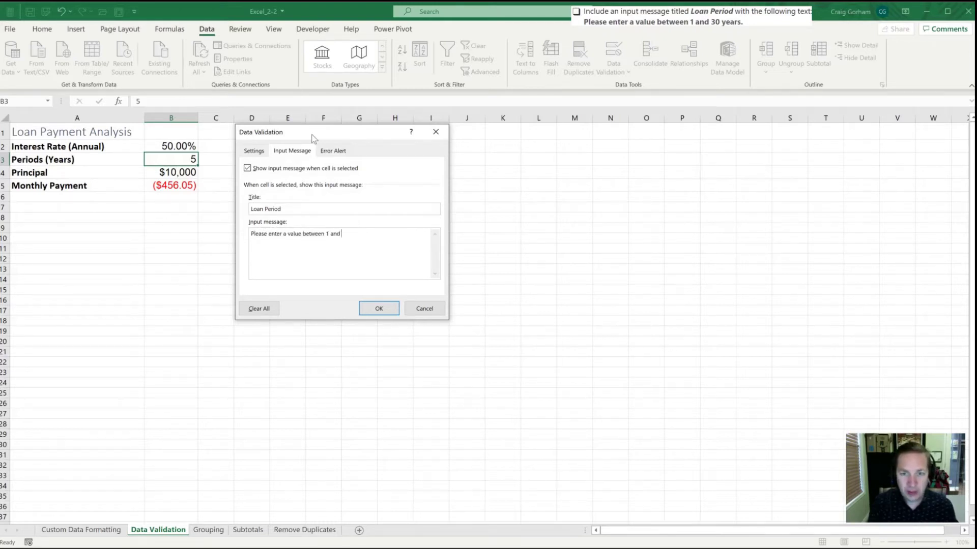
type("30")
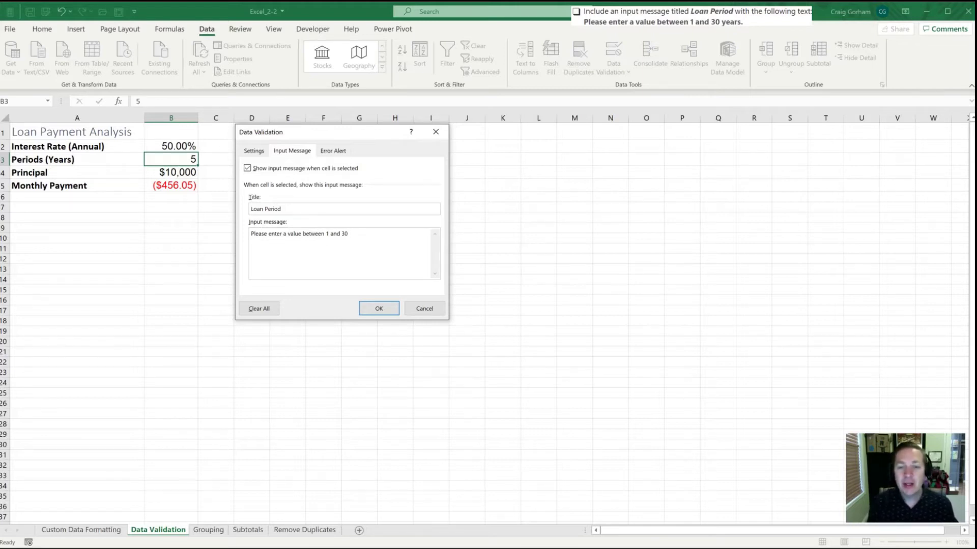
Reword the input message to "Please enter an integer between 1 and 30".
type("whole")
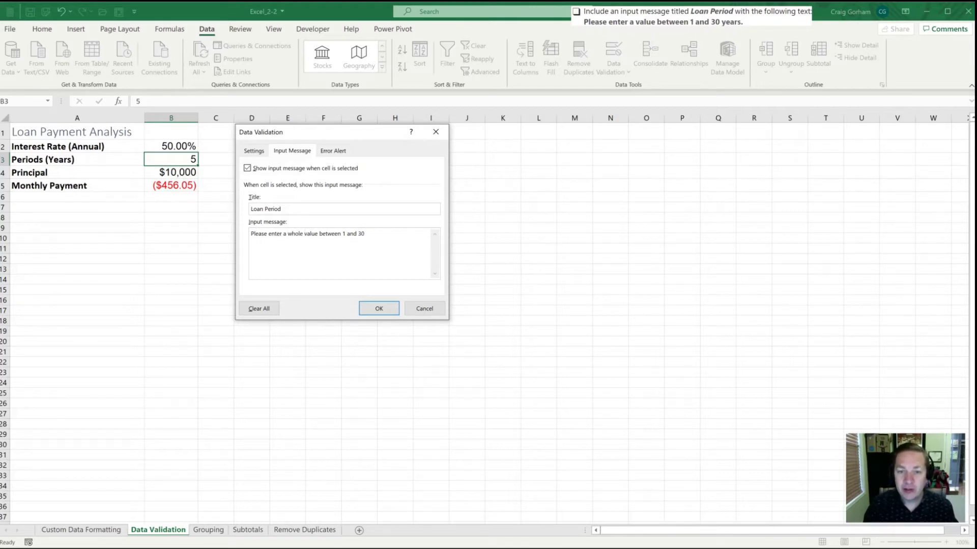
left_click_drag(287, 234, 316, 234)
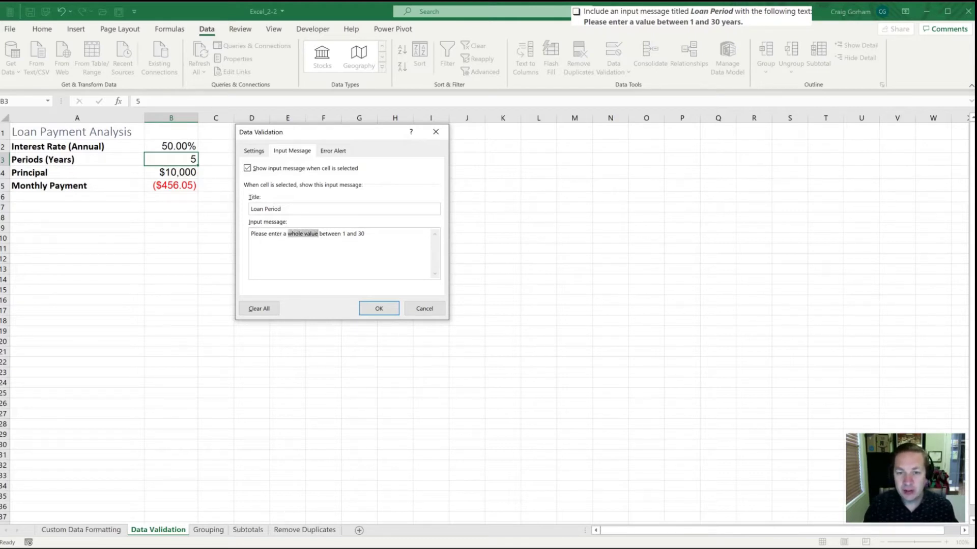
key("BackSpace")
type("n integ")
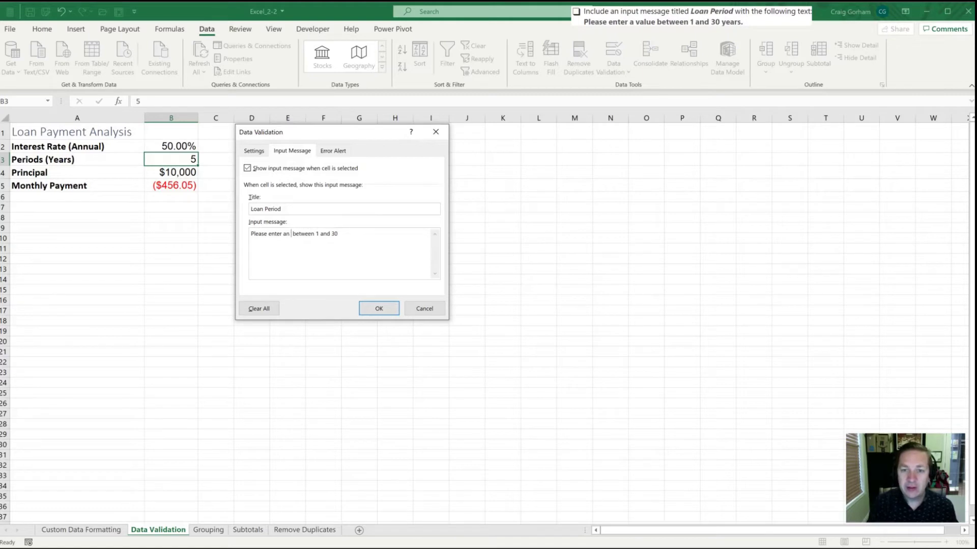
type("er")
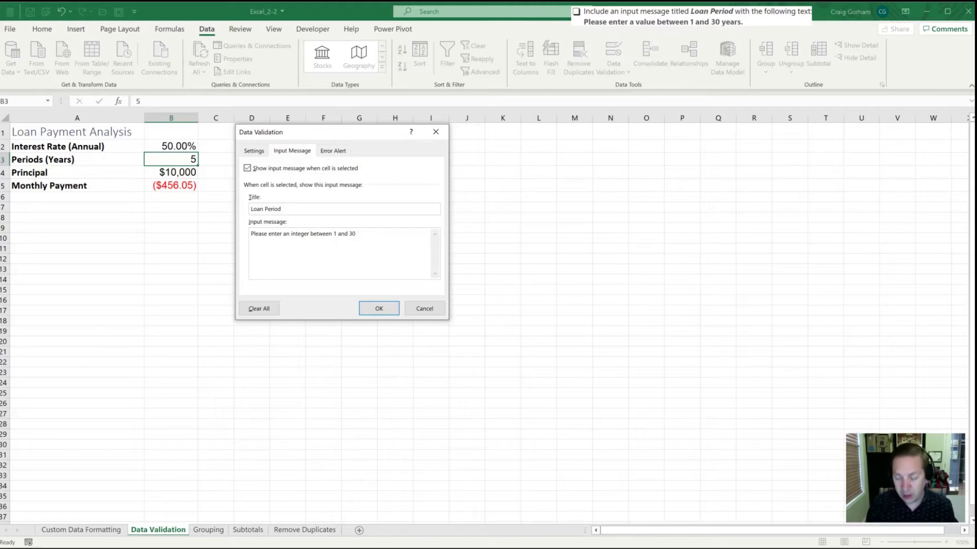
Set up a Stop-style error alert for the loan period rule, titled "Invalid Load Period".
left_click(334, 151)
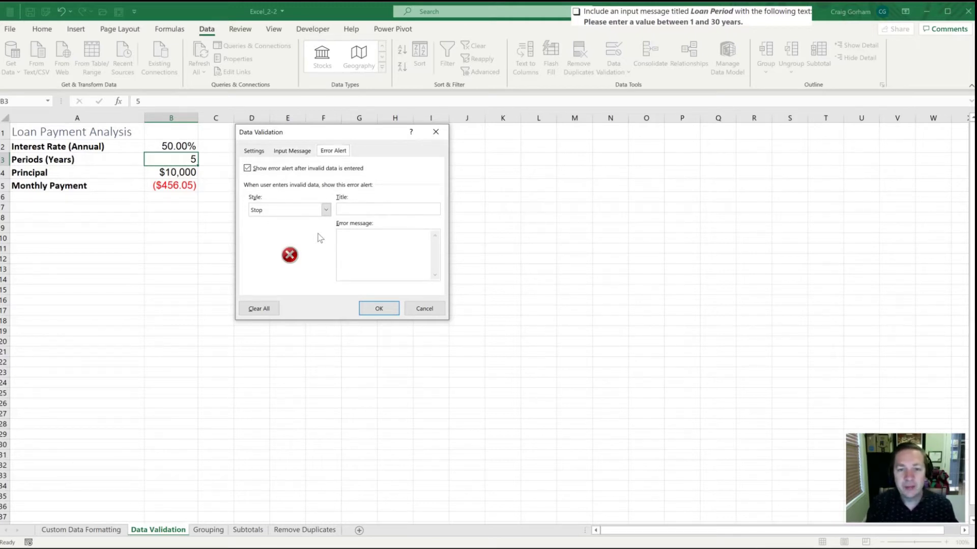
key("Tab")
key("Tab")
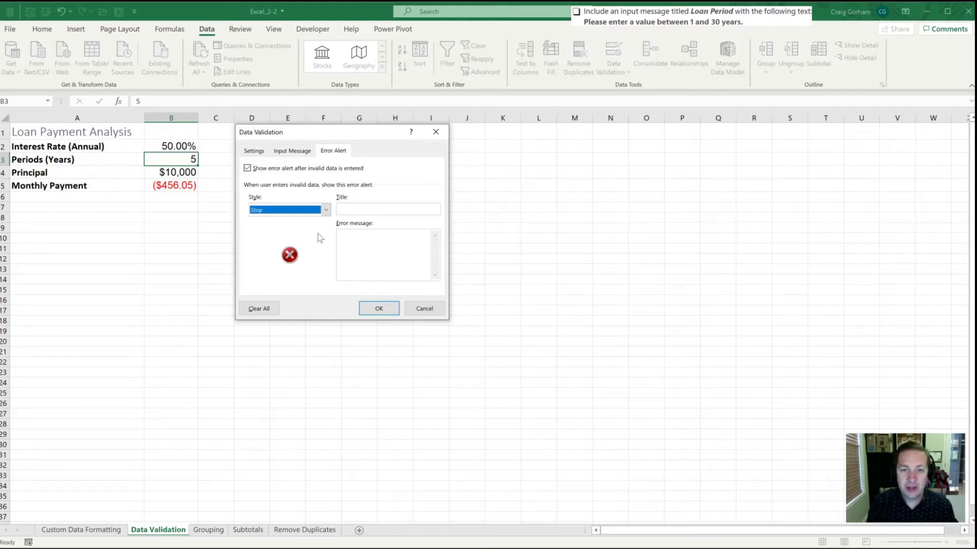
key("Tab")
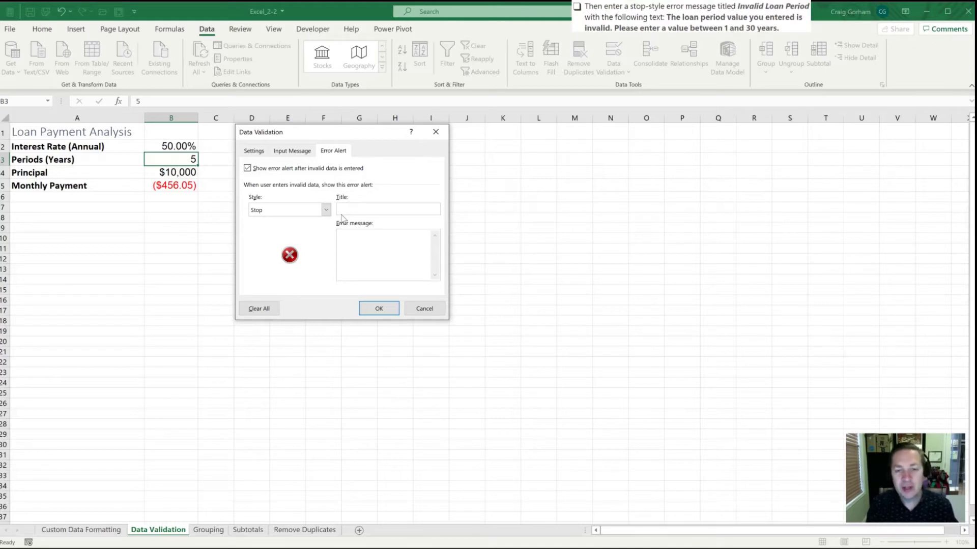
type("In")
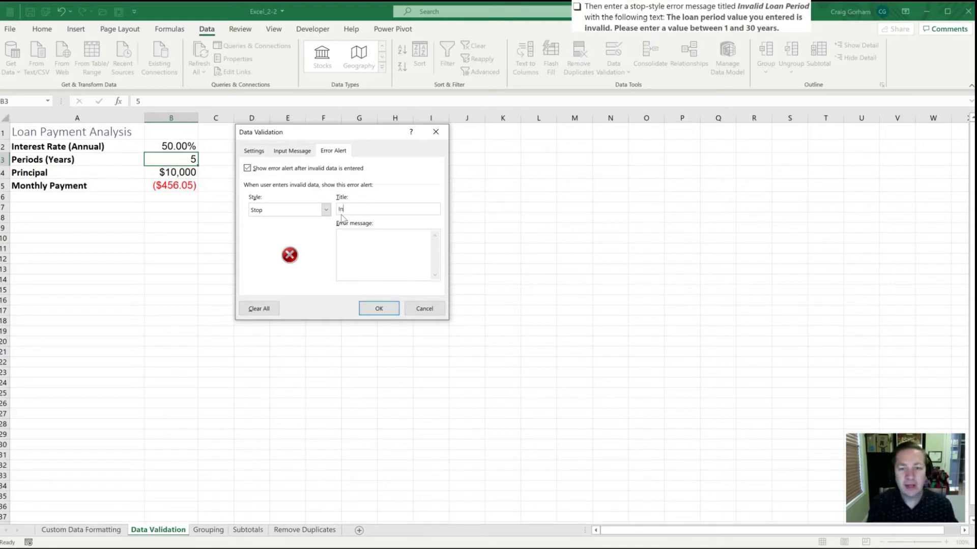
type("valid Load")
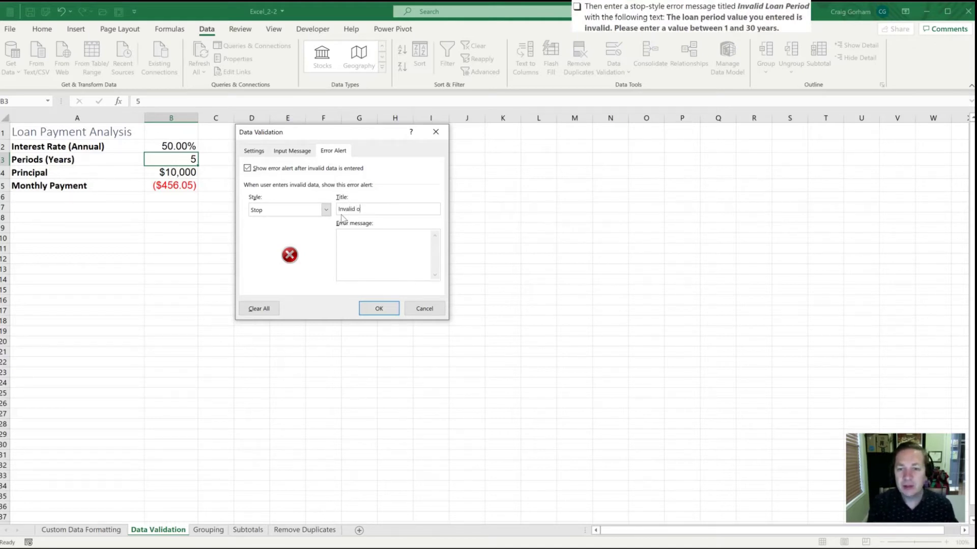
type(" Period")
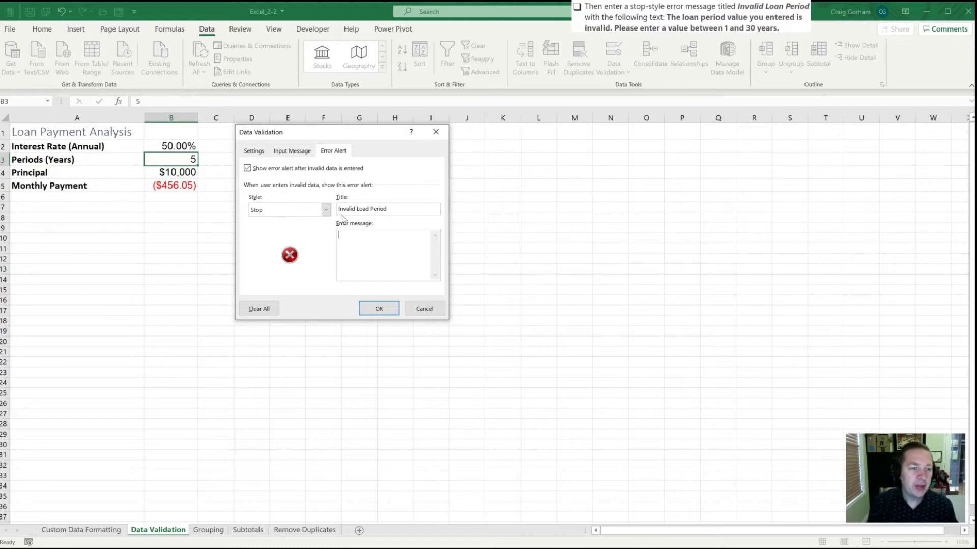
Enter the error message "The loan period you entered in invalid." and apply the validation rule to cell B3.
type("The load ")
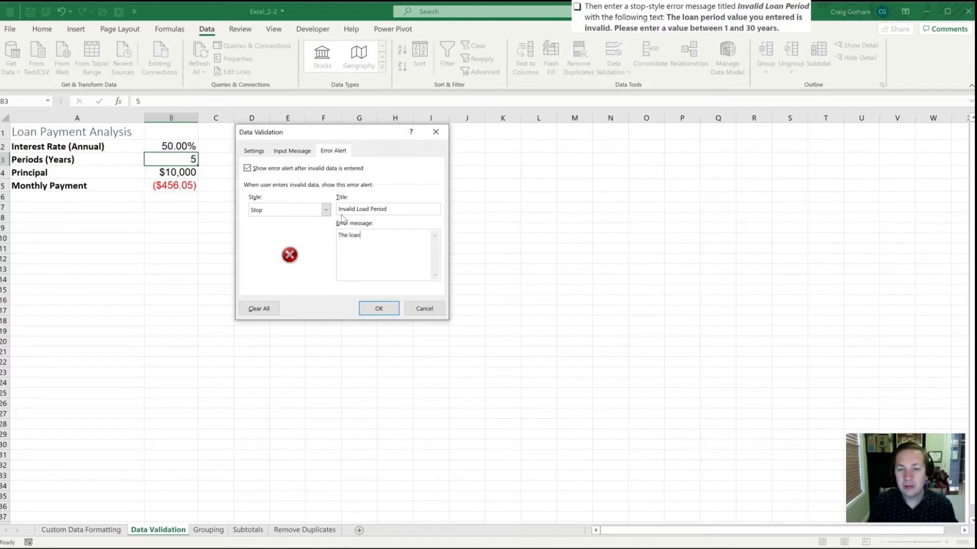
type(" period you ")
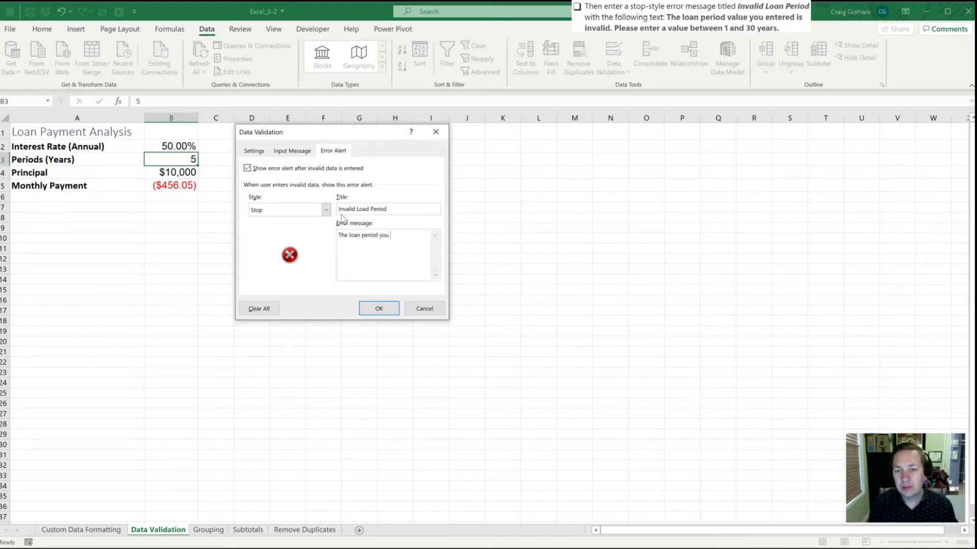
type("entered is invali")
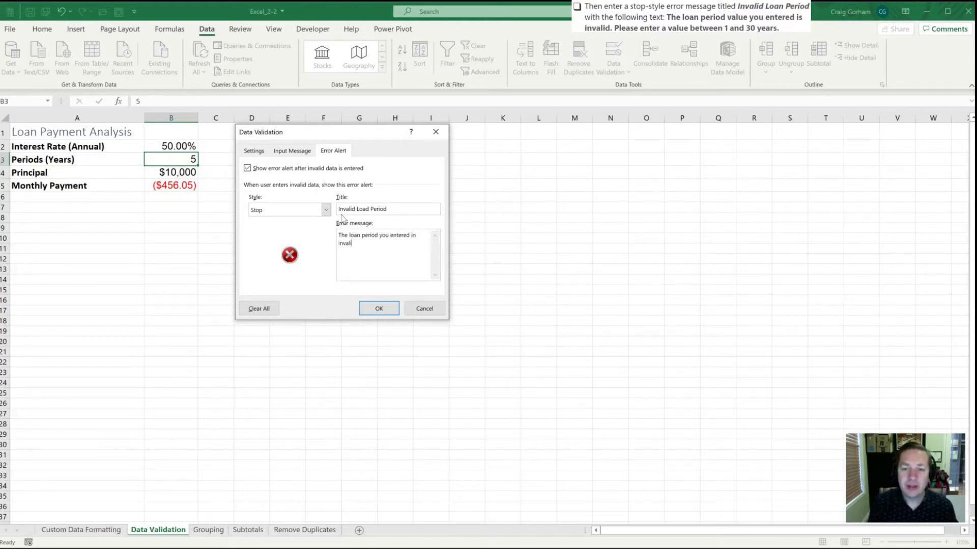
type("d.")
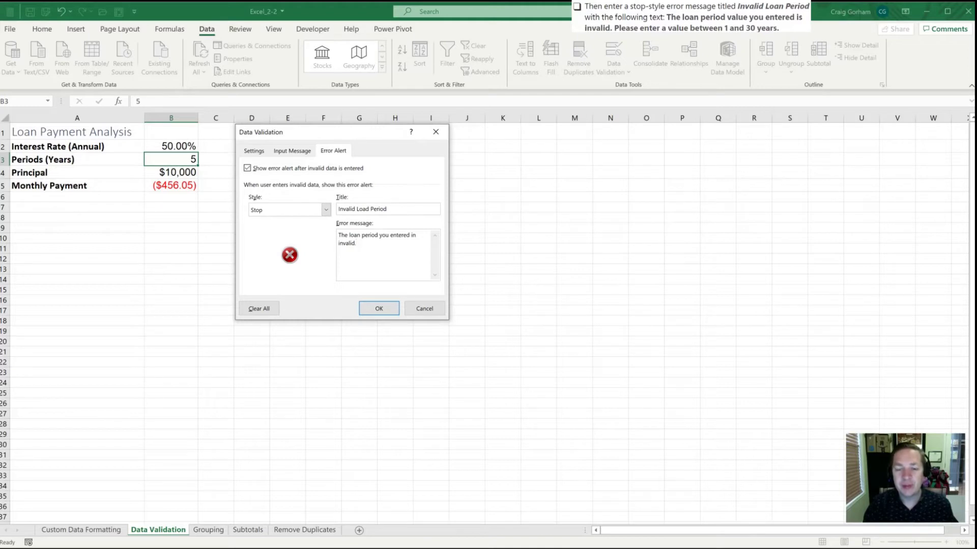
left_click(379, 309)
Move off cell B3 and reselect it to check its input message.
left_click(221, 288)
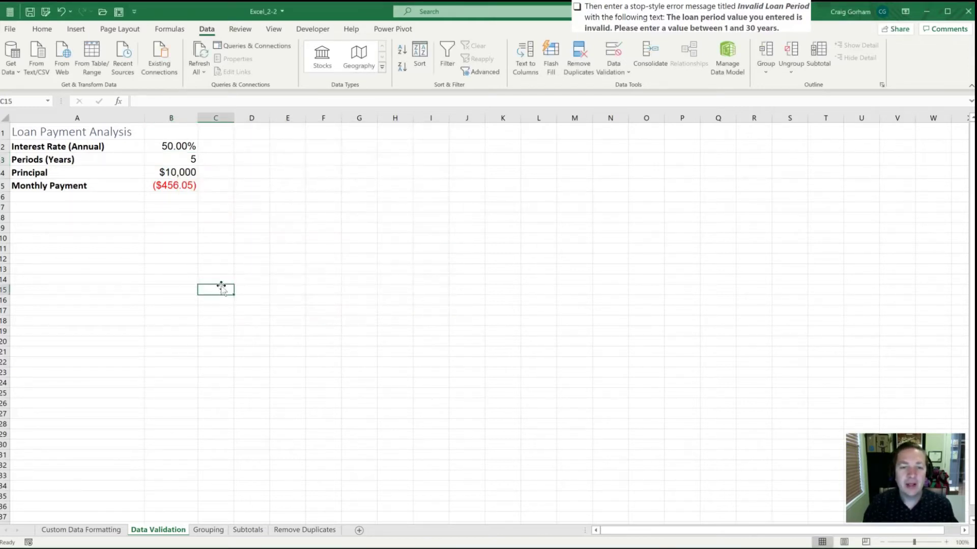
left_click(175, 162)
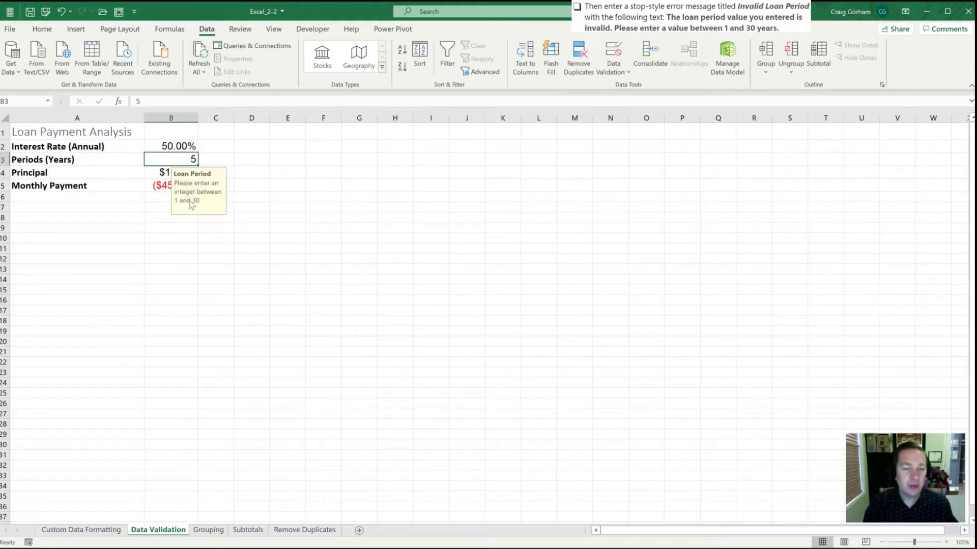
left_click(212, 159)
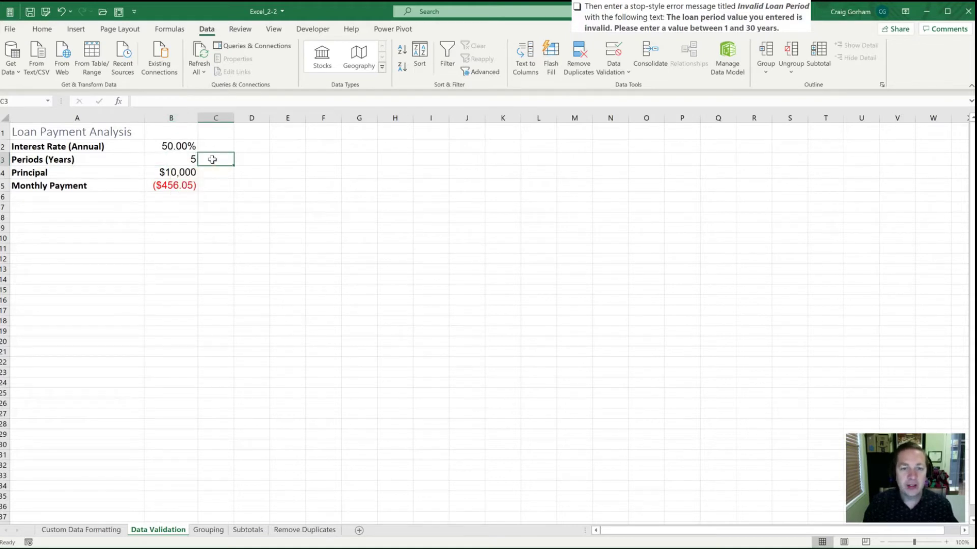
key("Left")
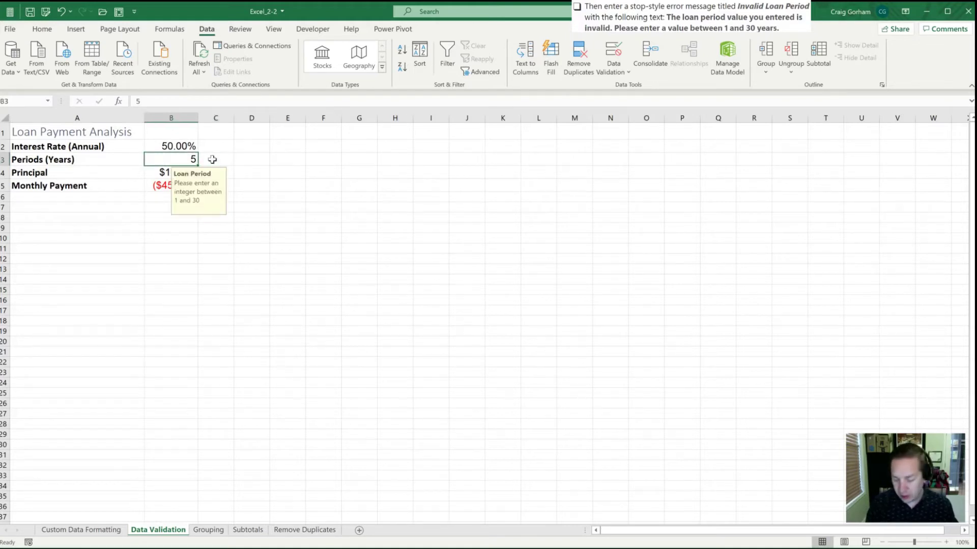
Test the allowed limits in cell B3 by entering 1 and then 30 as the loan period.
type("1")
key("ctrl+Return")
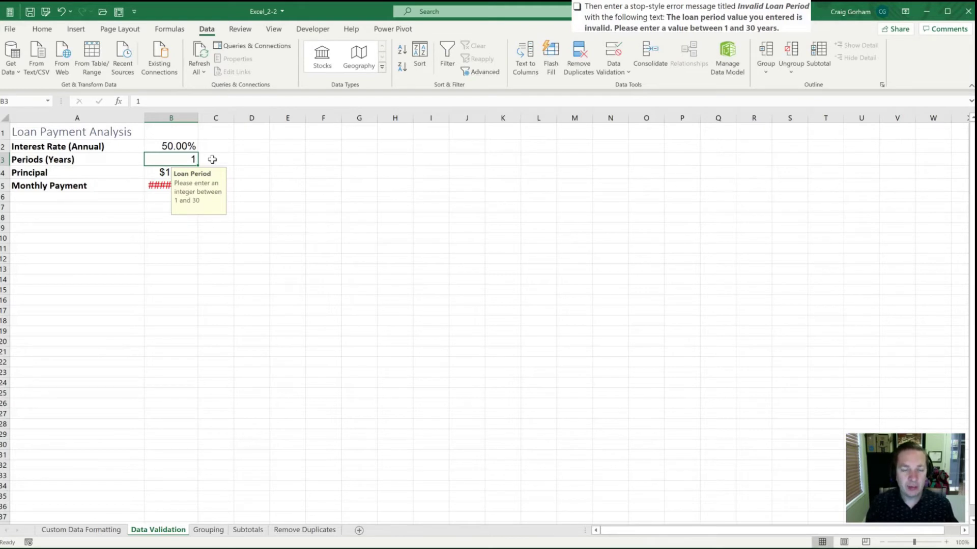
type("30")
key("ctrl+Return")
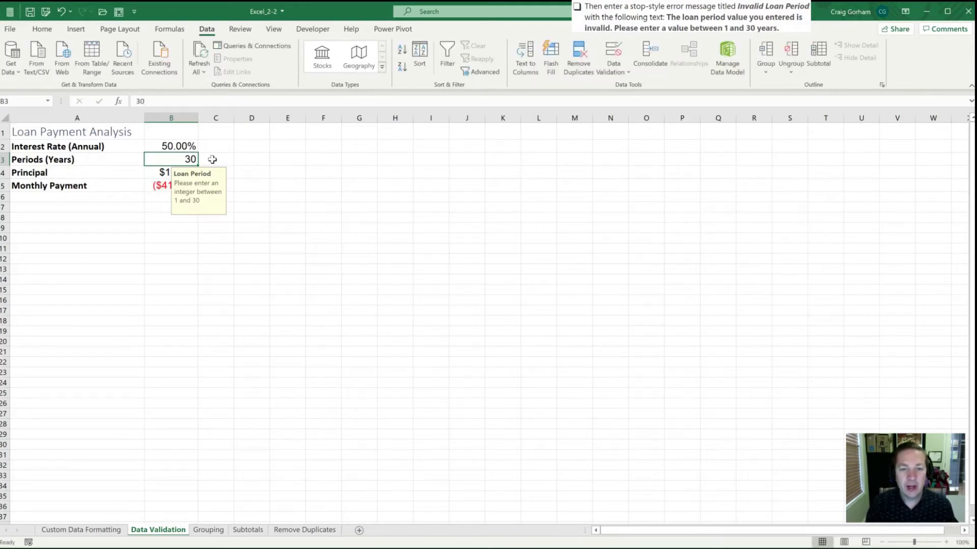
Try the loan periods 31 and 1.5 in cell B3 to test the error alert.
type("31")
key("ctrl+Return")
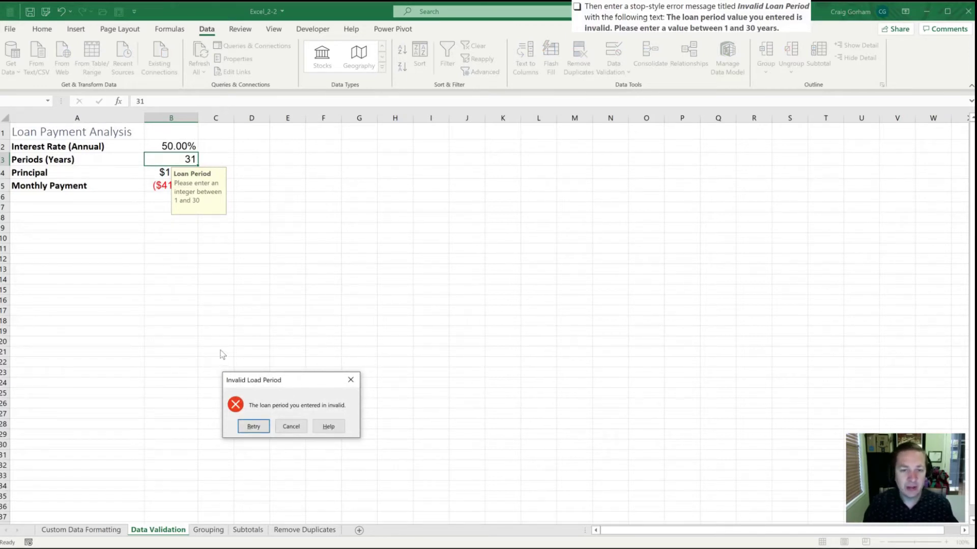
left_click(253, 427)
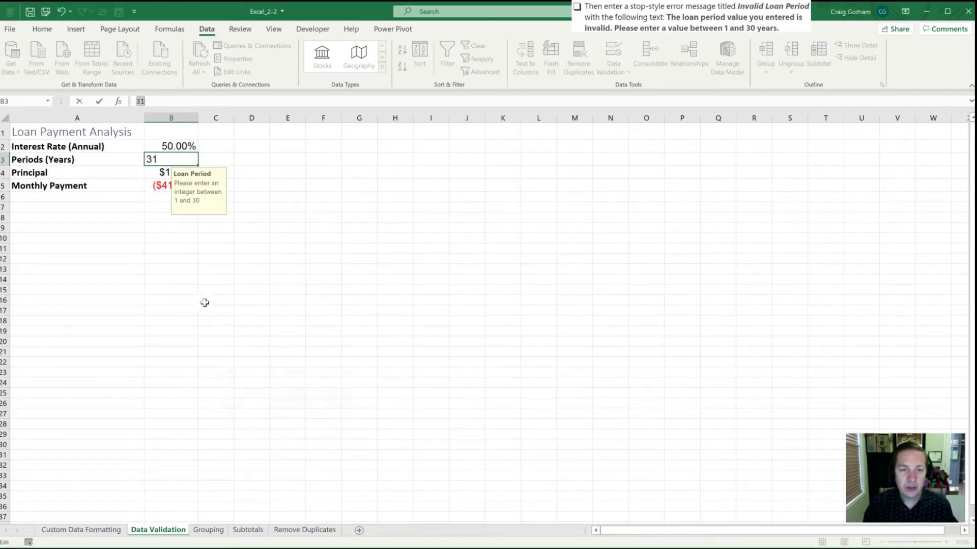
type("1.5")
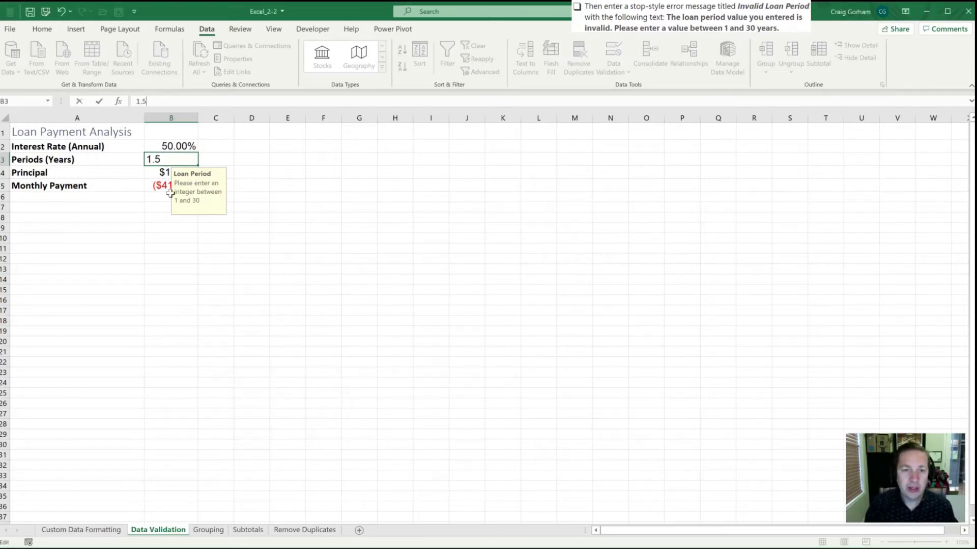
key("Return")
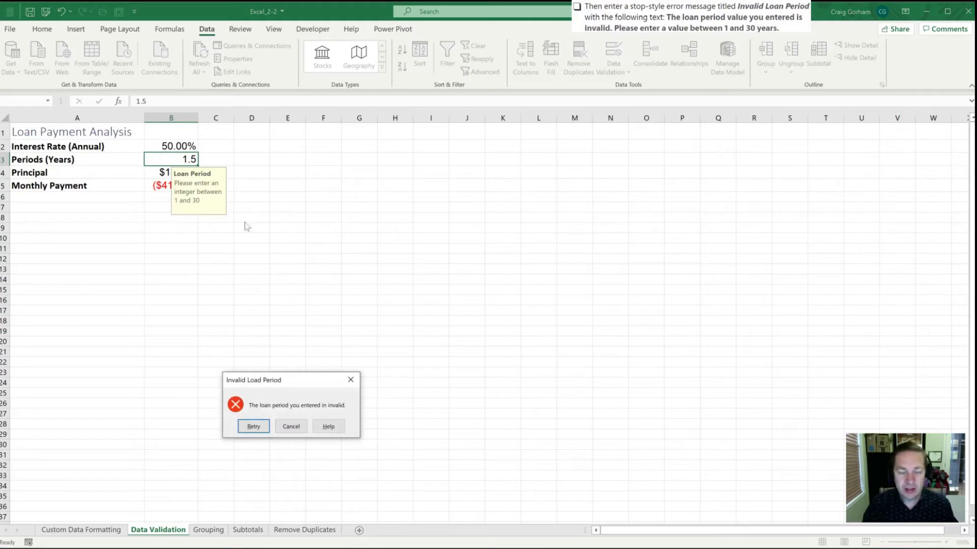
Retry the entry and set the loan period in cell B3 to 2.
left_click(254, 426)
type("2")
key("ctrl+Return")
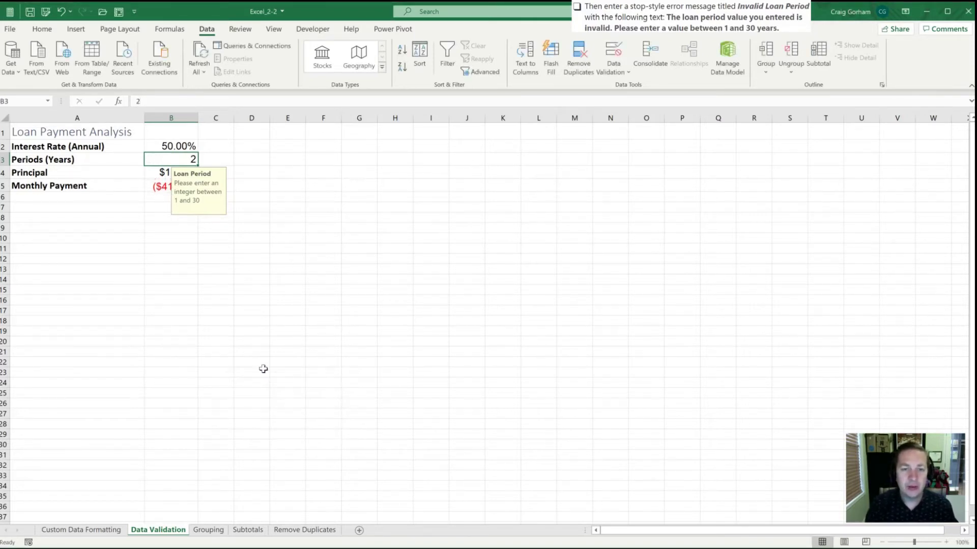
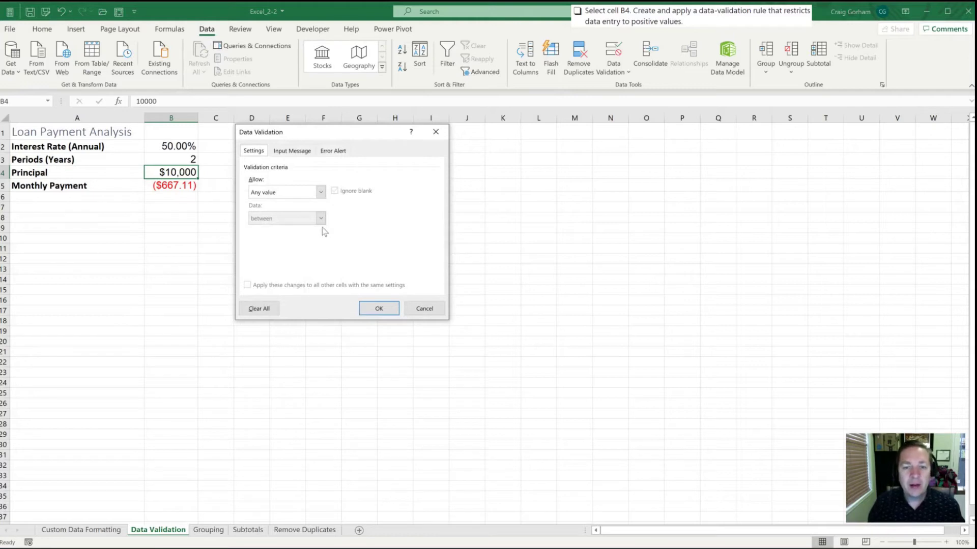
Set the validation criteria for the principal in cell B4 to whole numbers greater than 0.
left_click(321, 192)
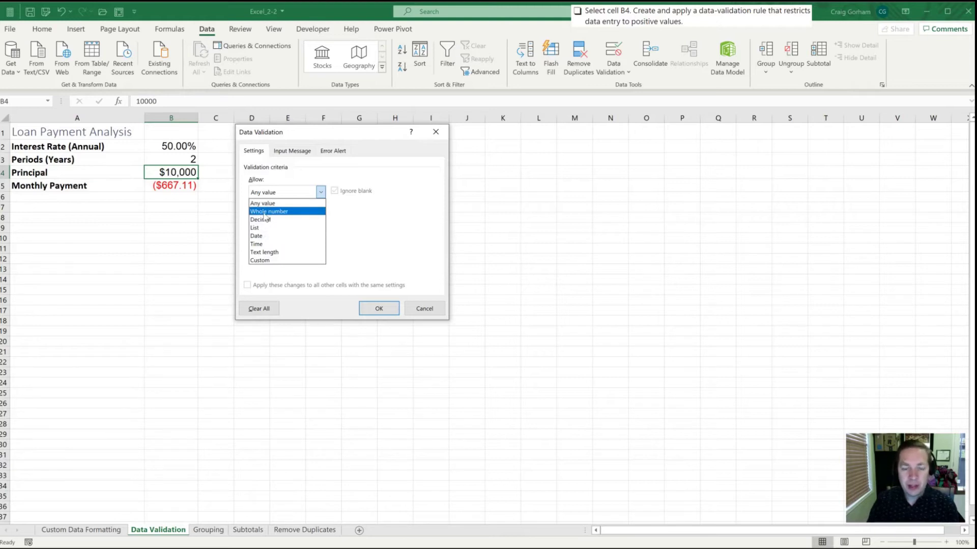
left_click(264, 212)
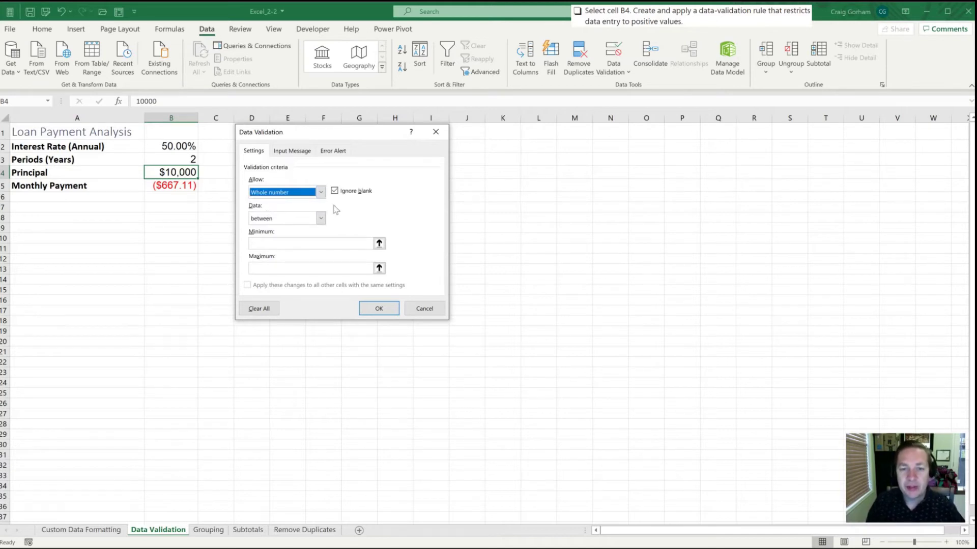
left_click(266, 220)
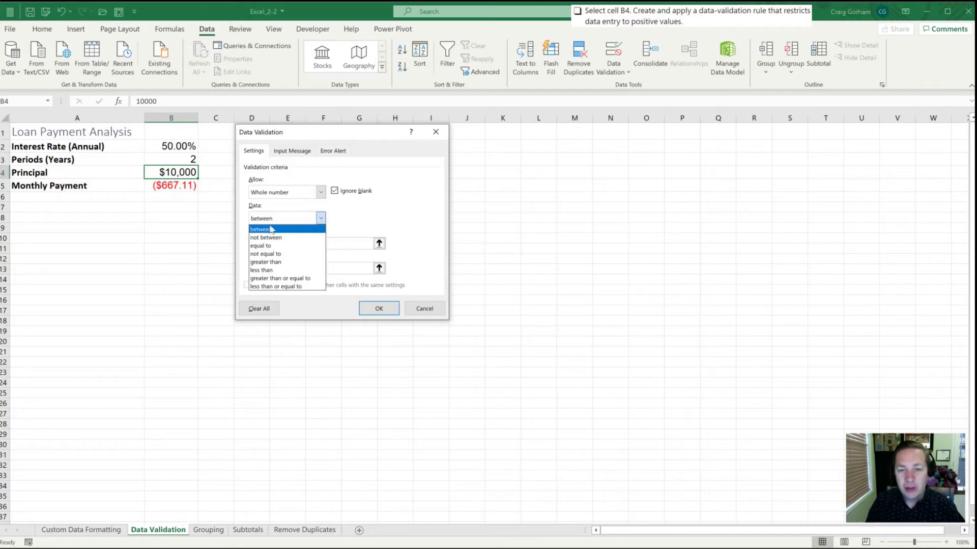
left_click(272, 264)
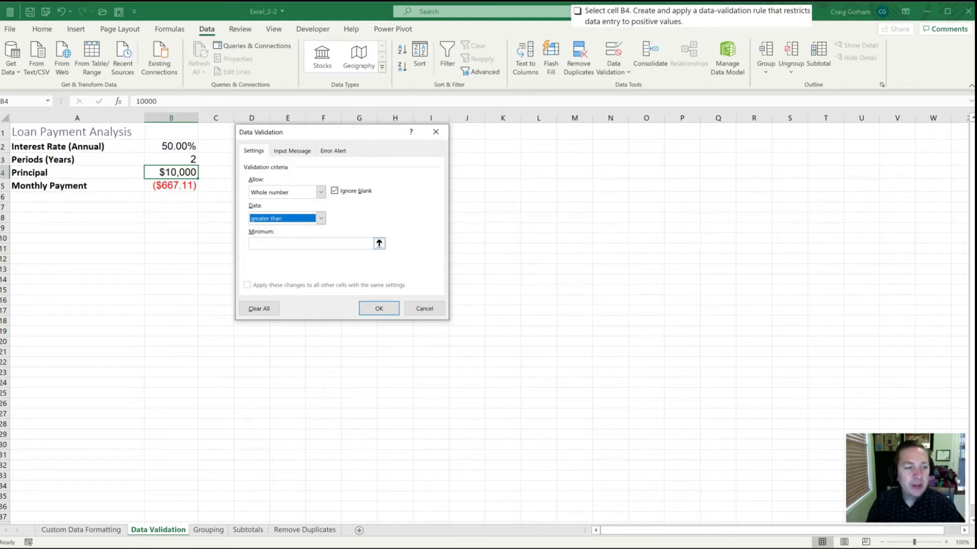
left_click(303, 244)
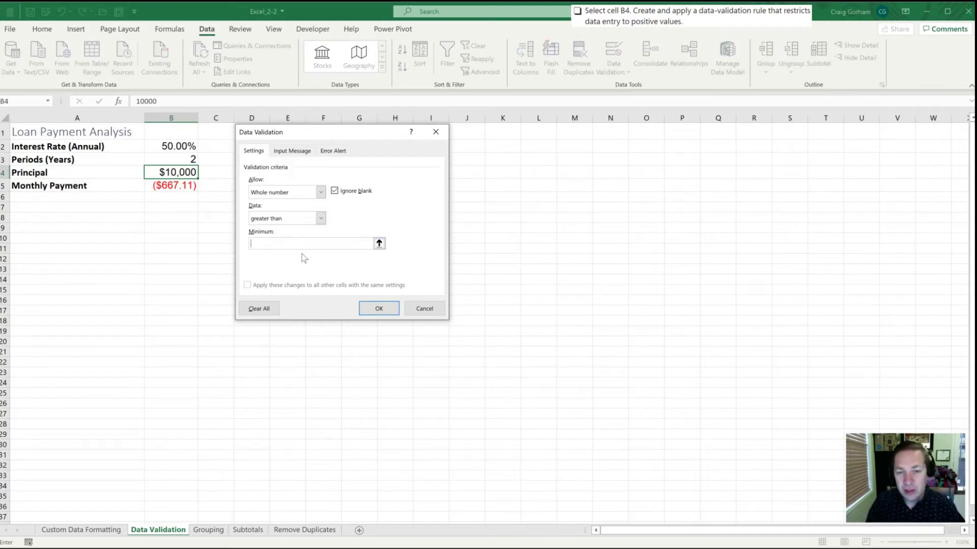
type("0")
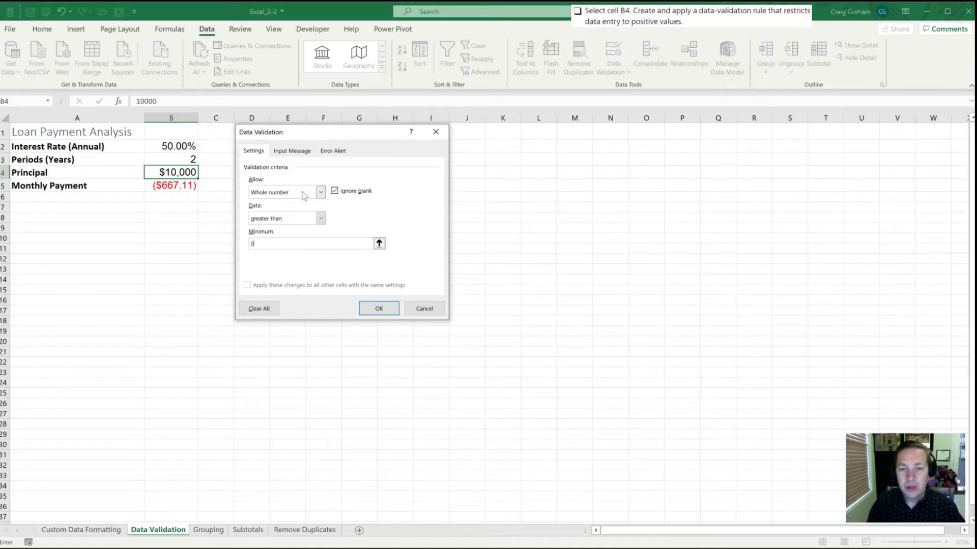
Give cell B4 an input message titled "Loan Principal" with the text "PLease enter a value greater than 0.".
left_click(287, 152)
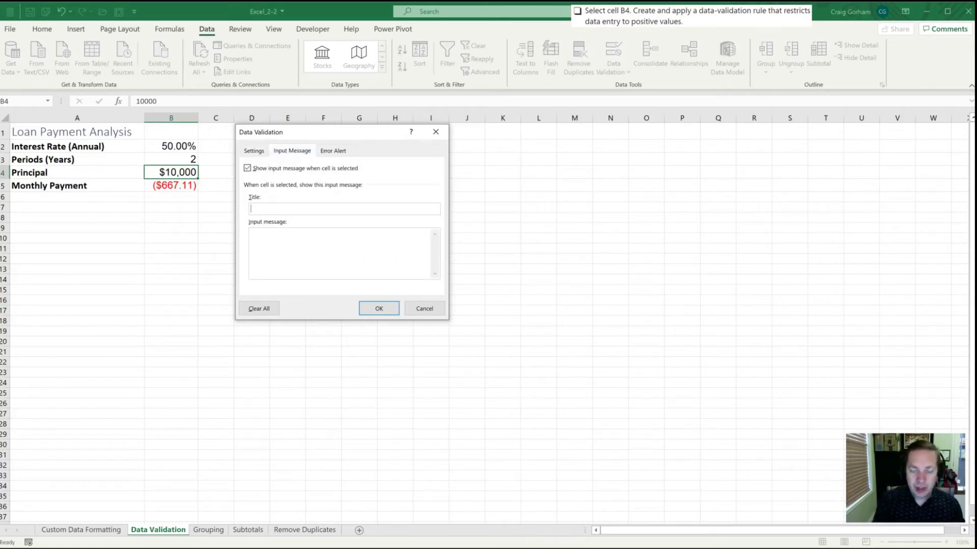
type("La")
type("an Princi")
type("pal")
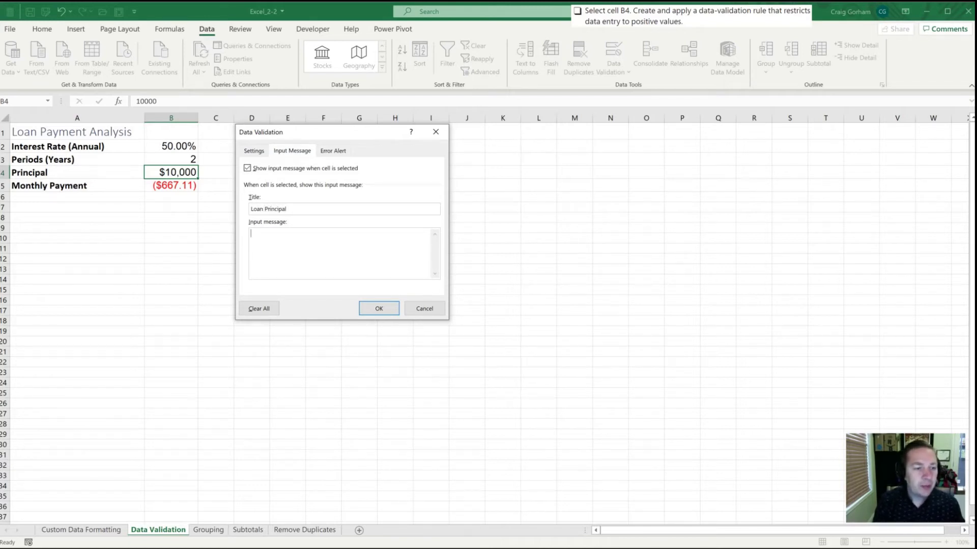
type("PLease enter av a")
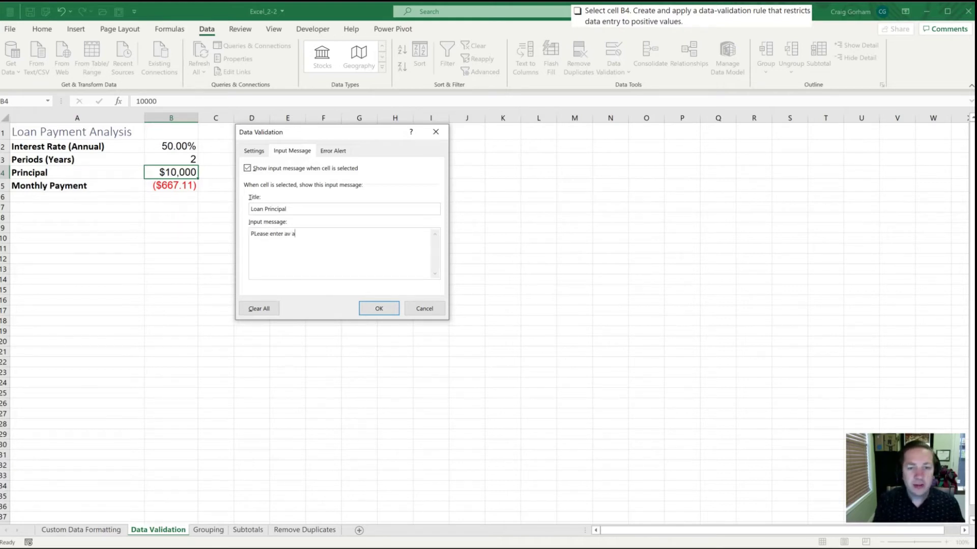
key("BackSpace")
key("BackSpace")
key("BackSpace")
type("value ")
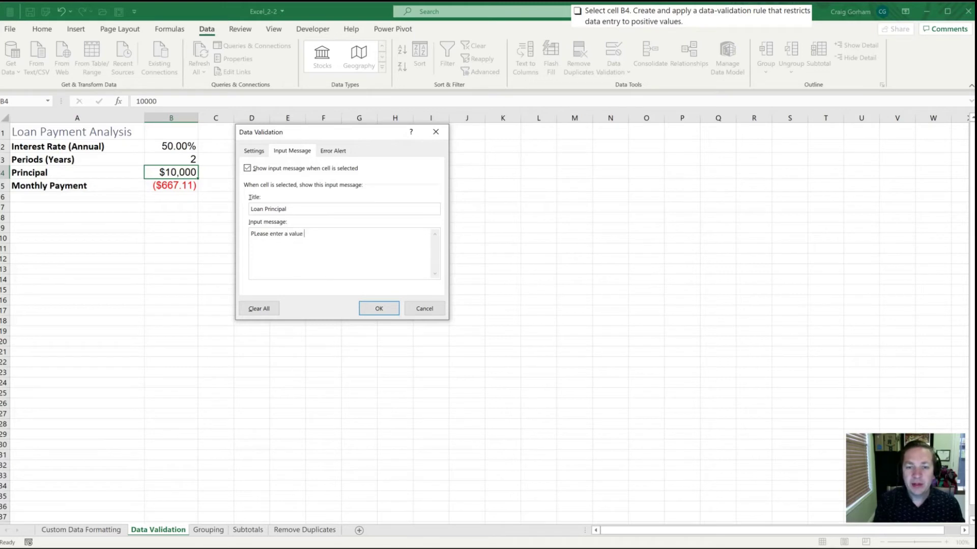
type("greater than ")
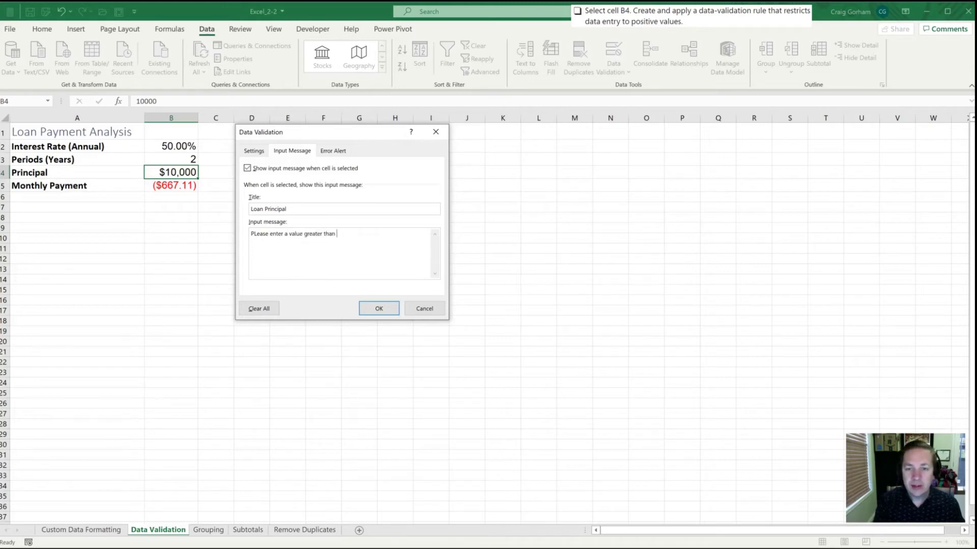
type("0.")
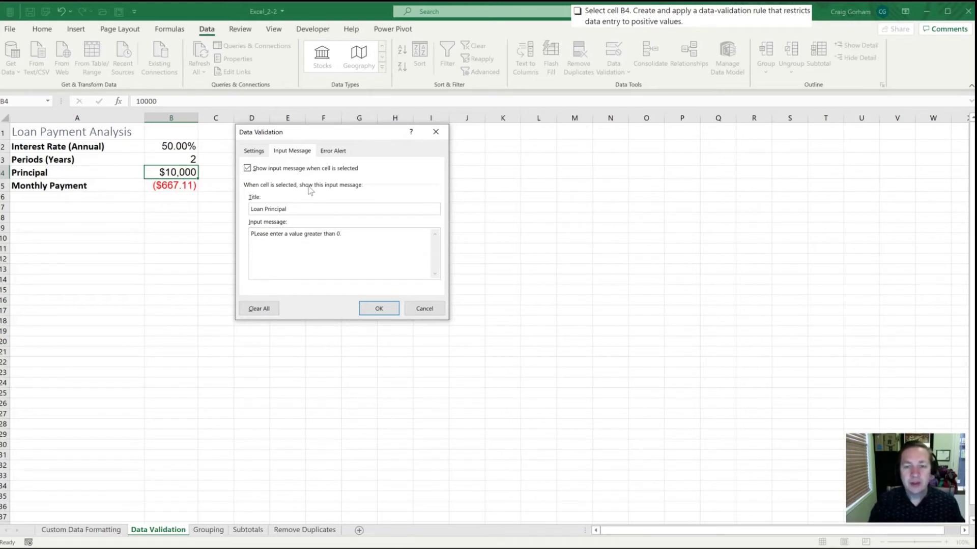
Add an error alert titled "Invalid Loan Principal" with the message "Please enter a value greater than 0." and apply the rule to cell B4.
left_click(325, 151)
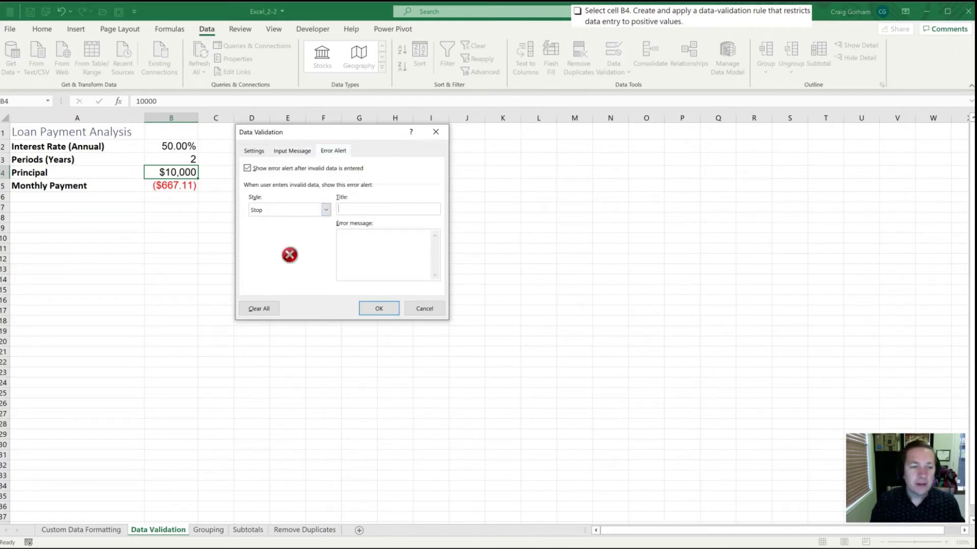
type("Inv")
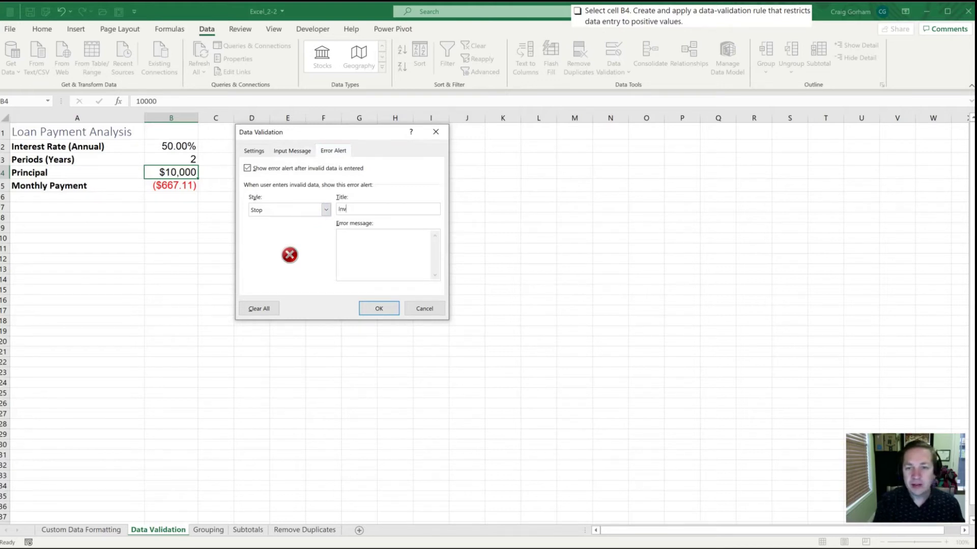
type("alid Loa")
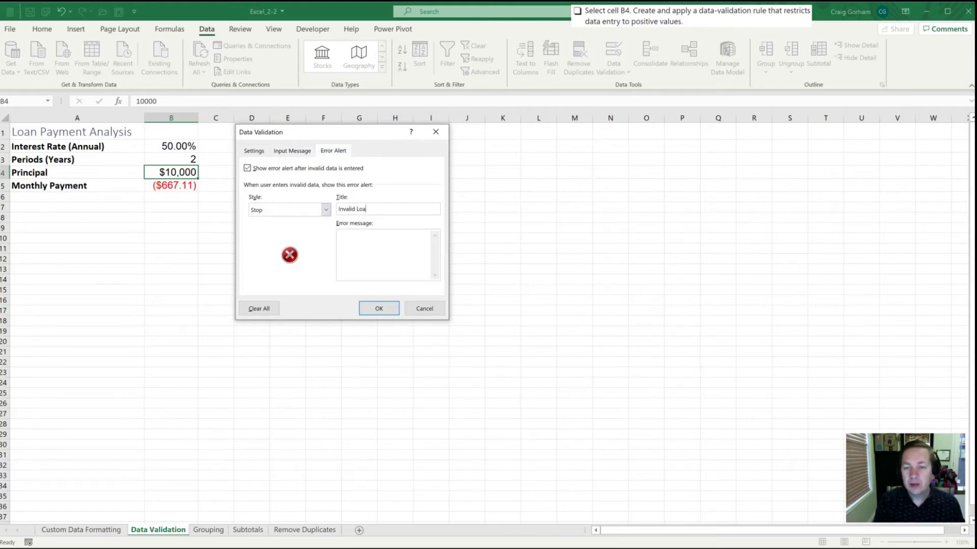
type("n Principal")
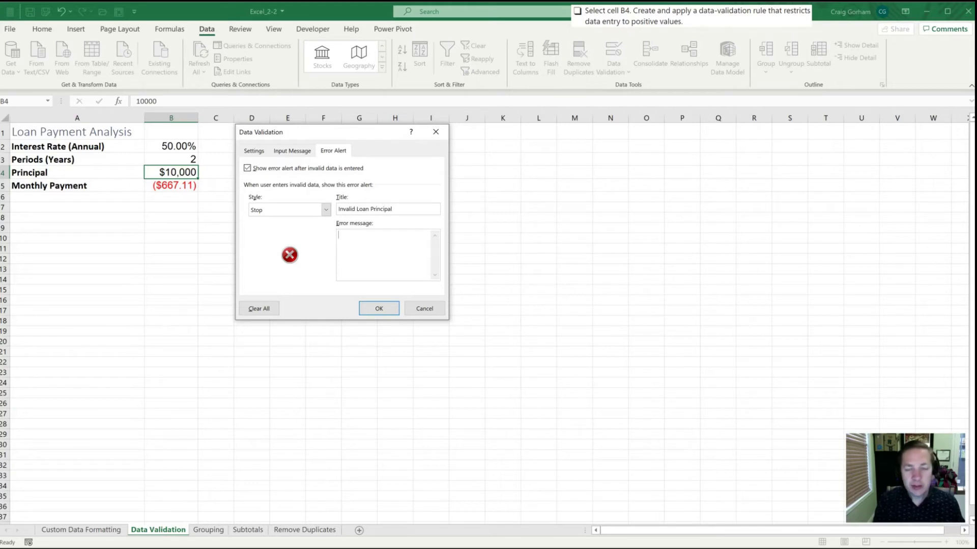
type("Please ")
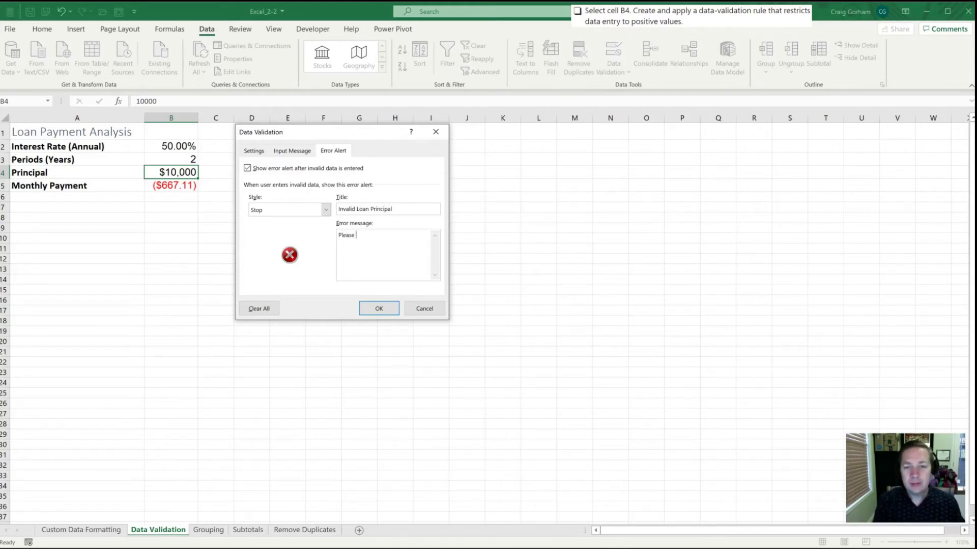
type("enter a val")
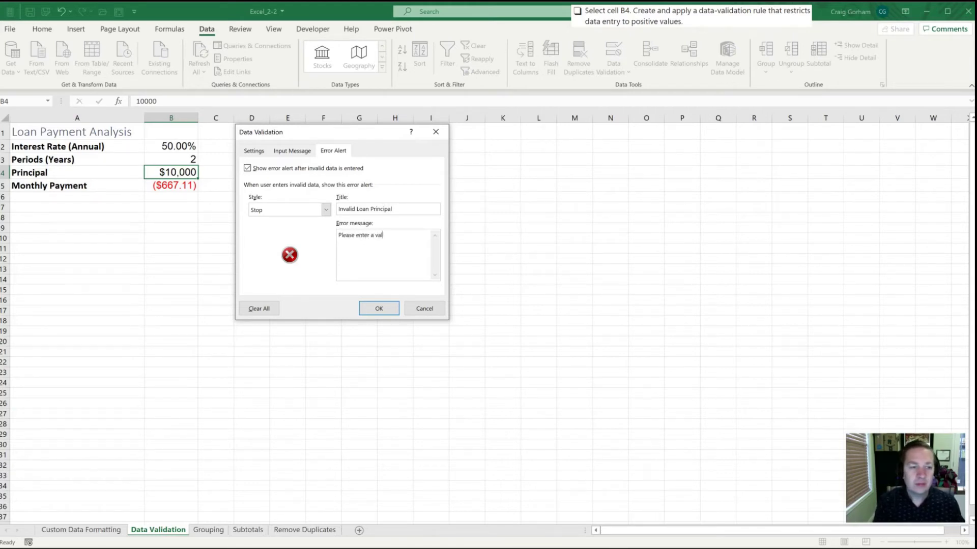
type("ue greater than ")
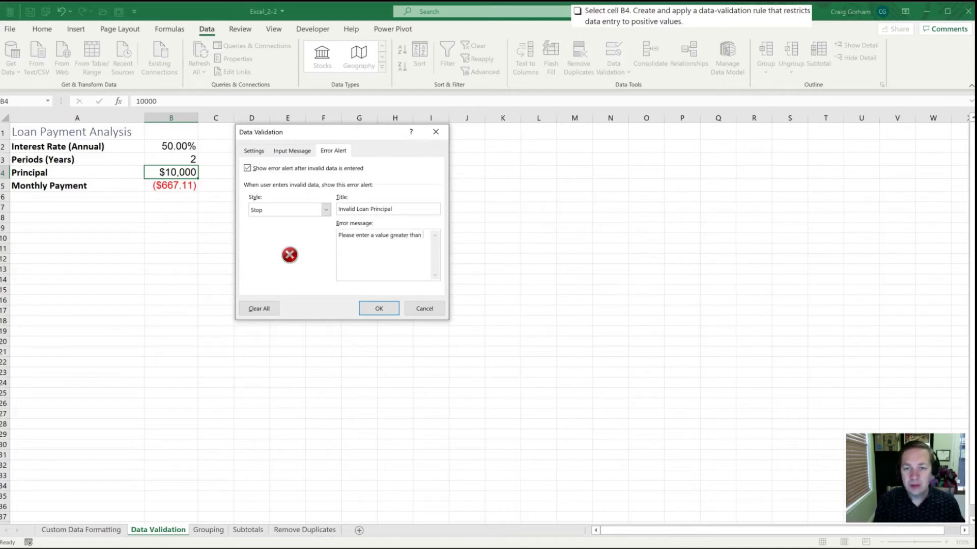
type("0.")
left_click(379, 308)
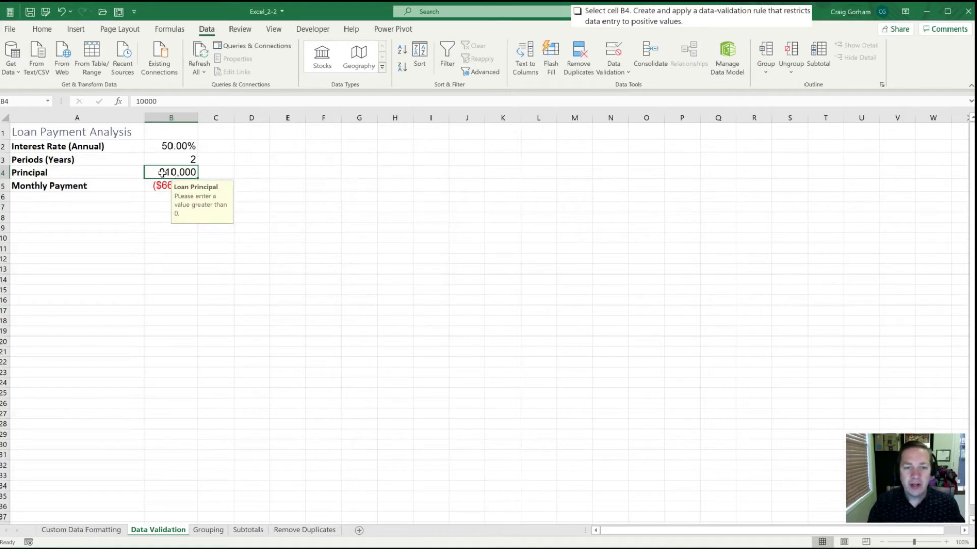
Try a principal of 0 in cell B4 to test the error alert, and retry the entry with 100000.
type("0")
key("Return")
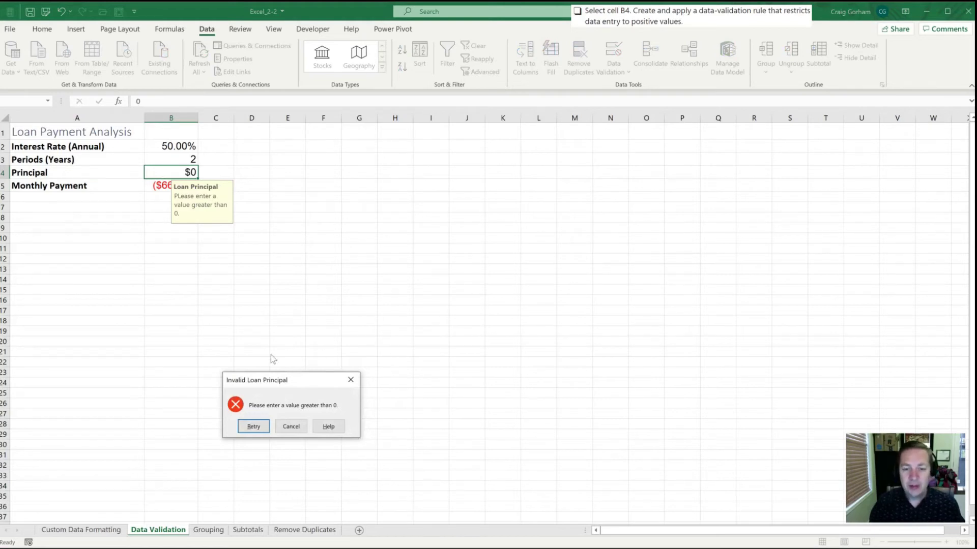
left_click(246, 426)
type("100000")
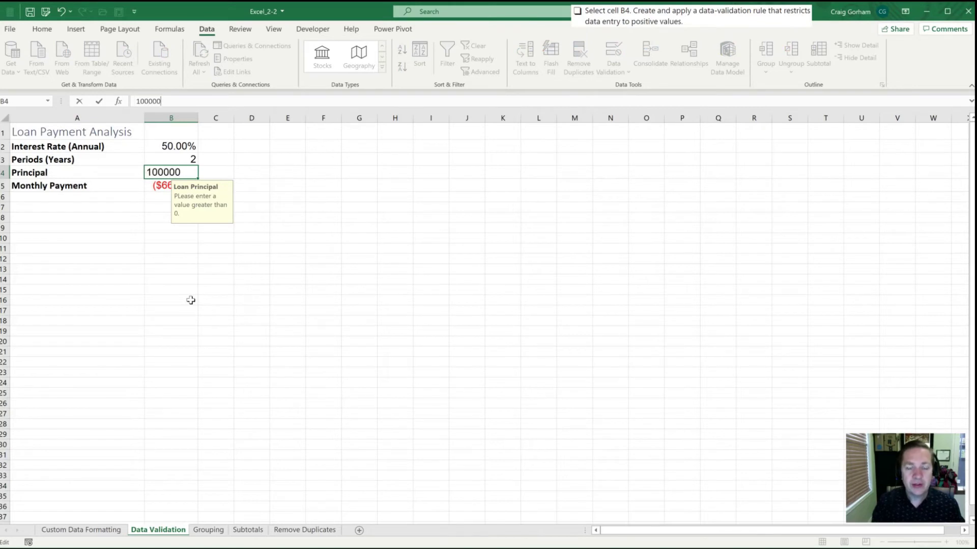
key("ctrl+Return")
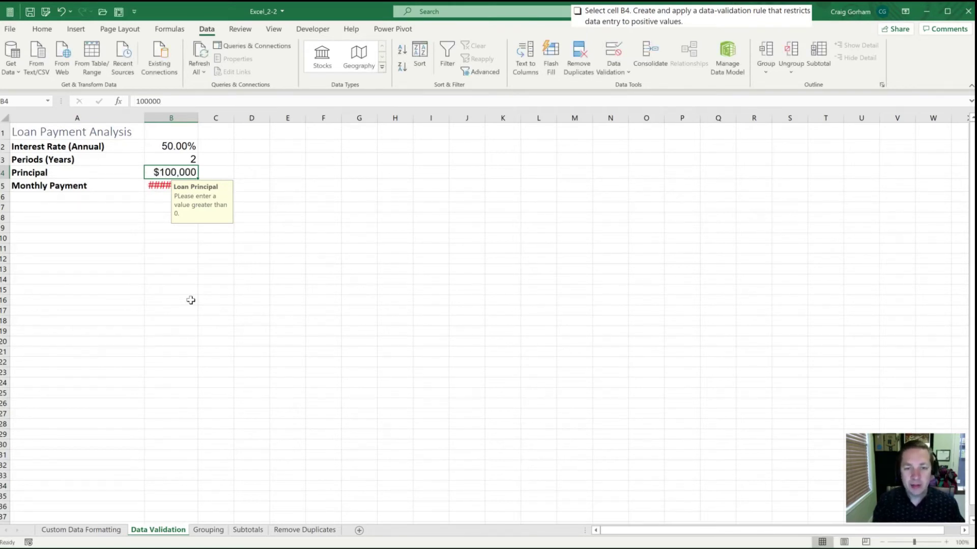
Try a principal of -1 in cell B4 to test the error alert, and discard the entry.
type("-1")
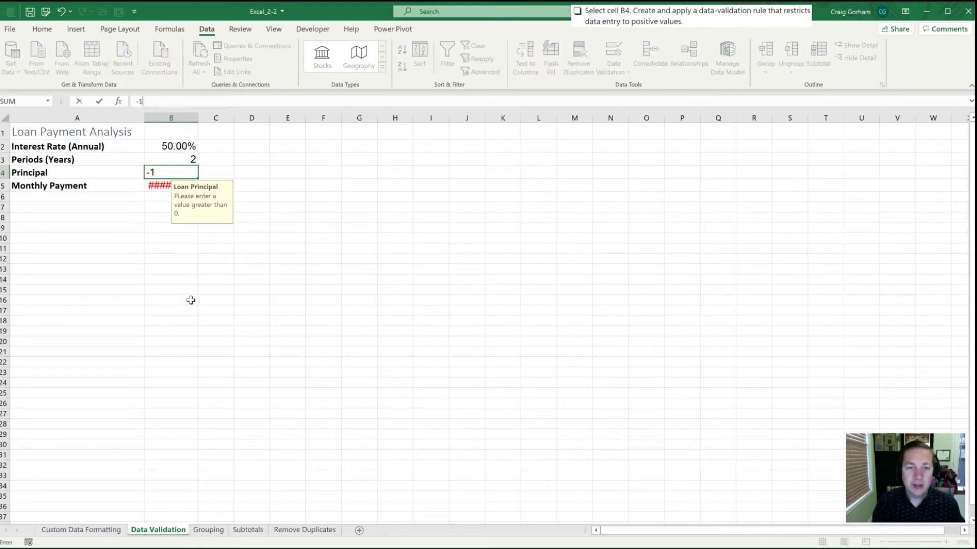
key("Return")
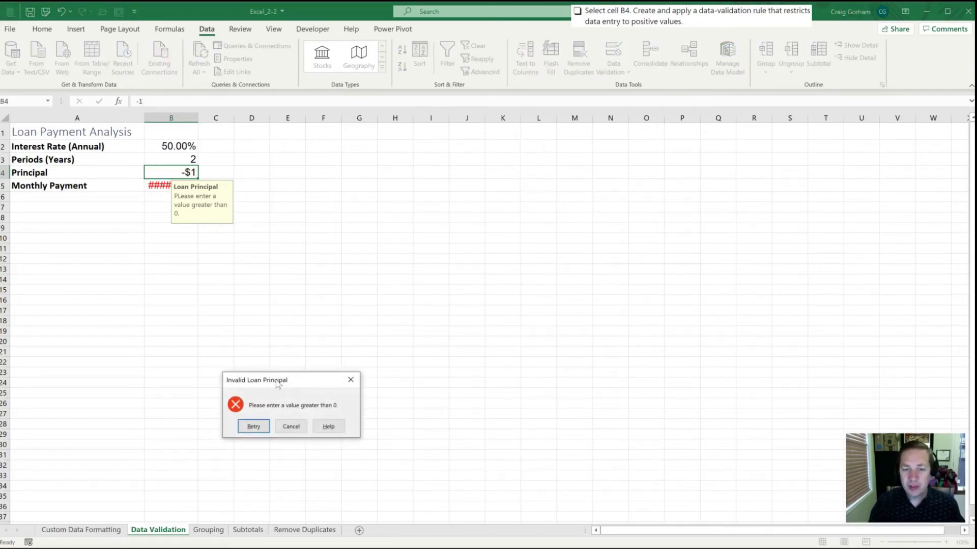
left_click(253, 425)
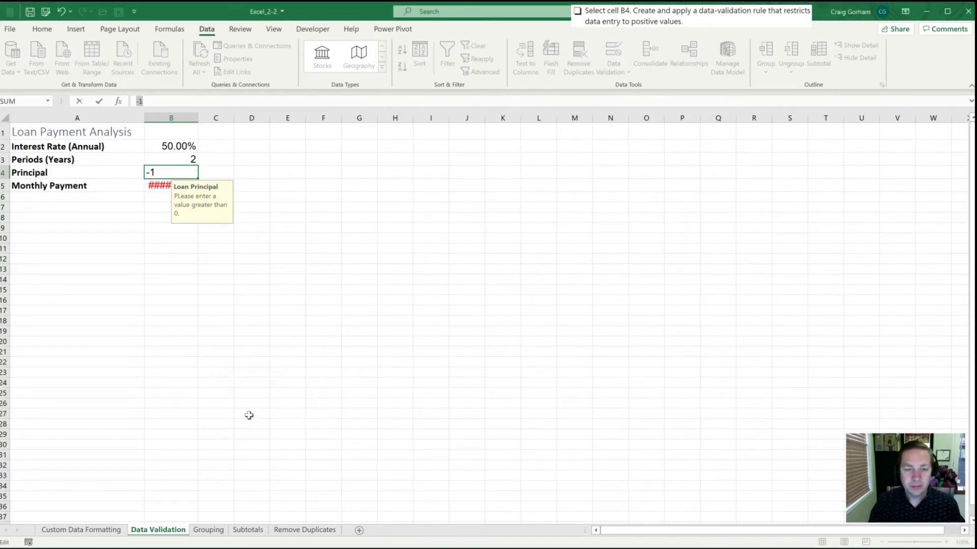
key("Escape")
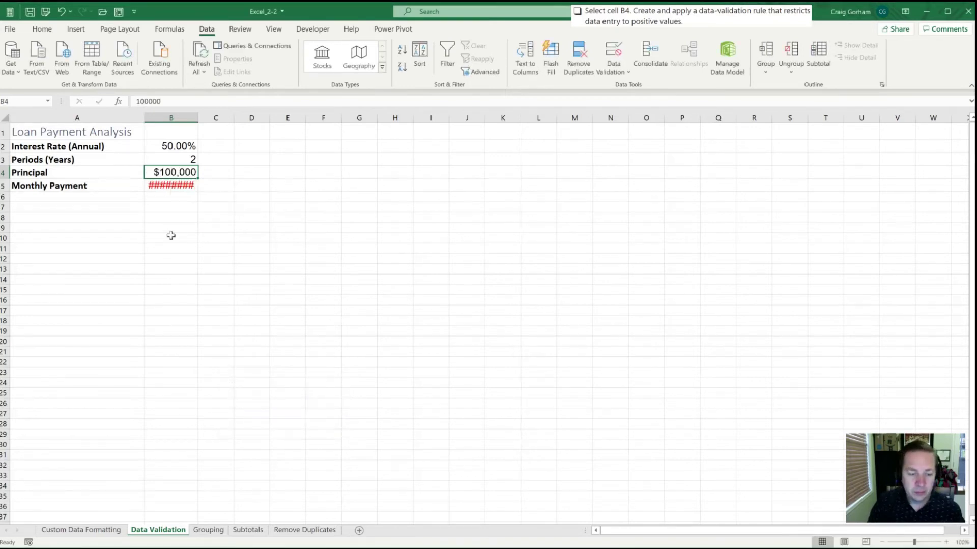
Change the validation criteria for cell B3 to a list with the source 2,4,5,10.
left_click(176, 209)
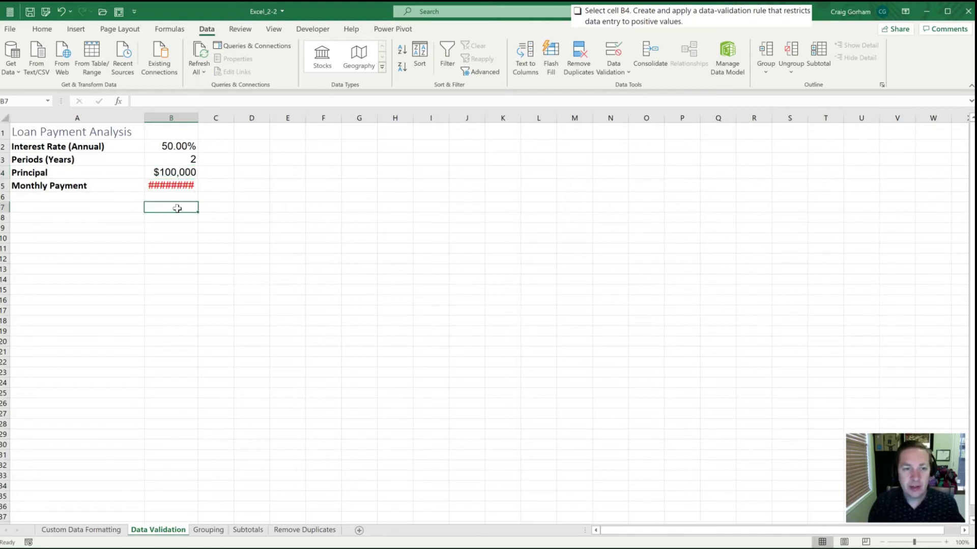
key("Up")
key("Up")
key("Up")
key("Up")
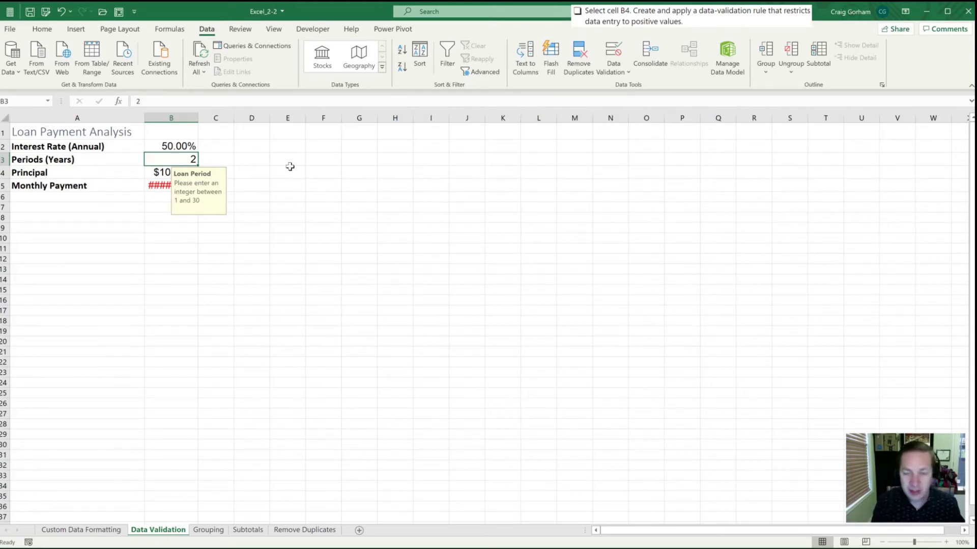
key("alt")
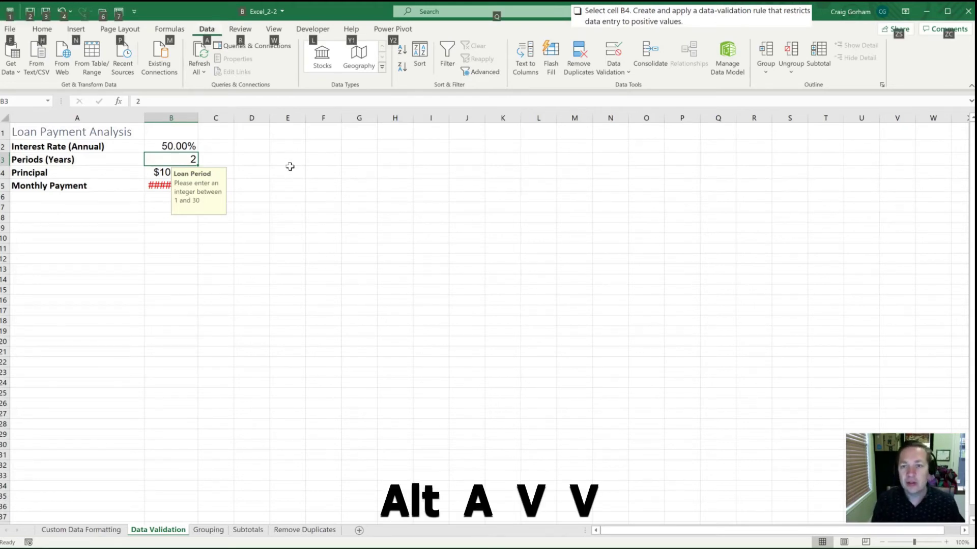
key("a")
key("v")
key("v")
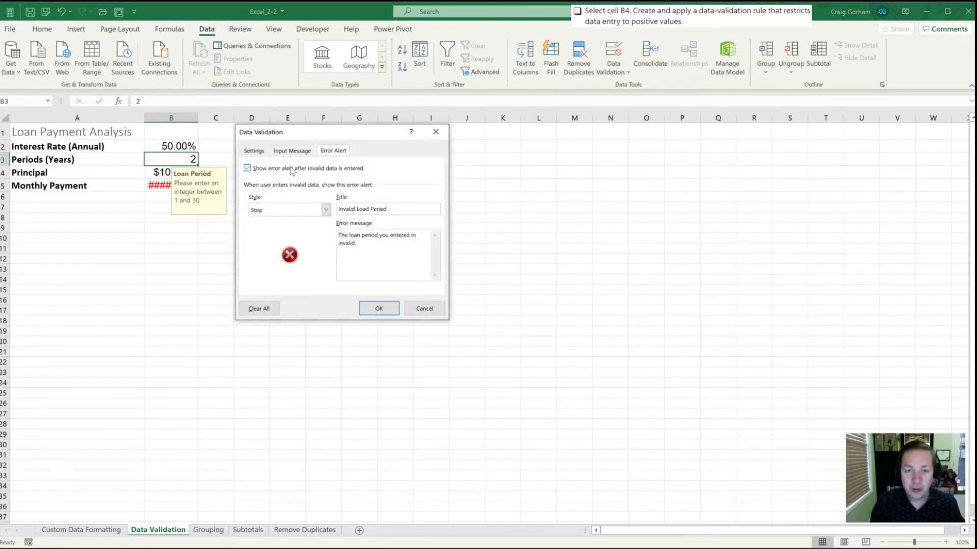
key("ctrl+Tab")
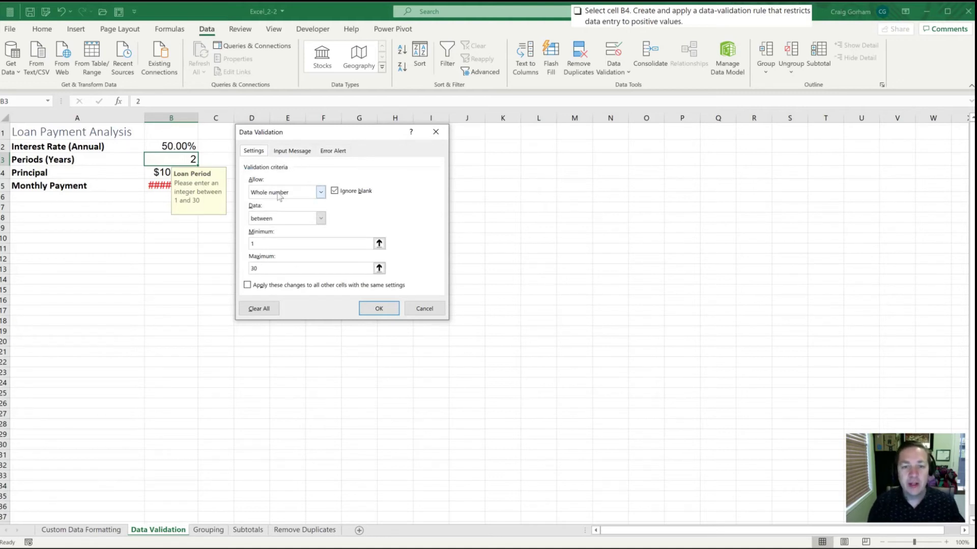
left_click(321, 193)
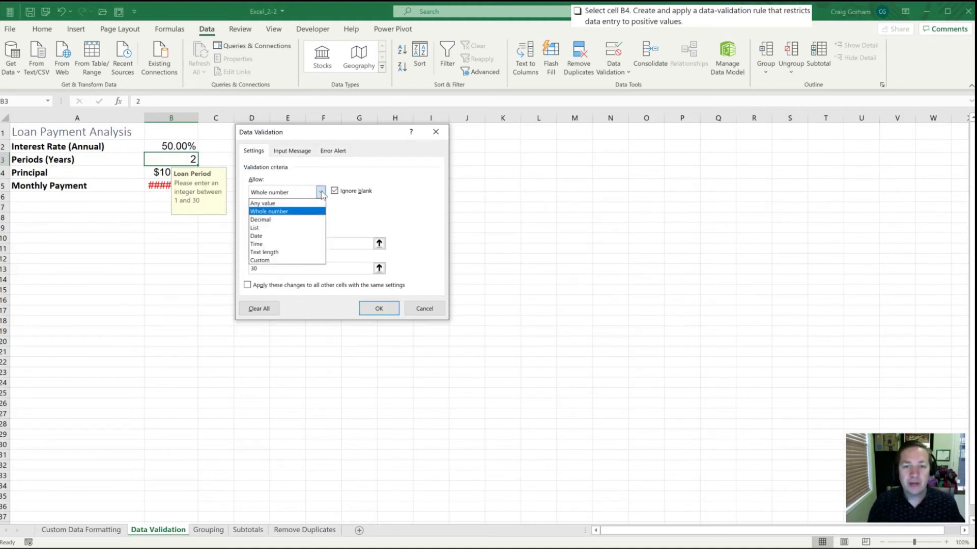
left_click(279, 229)
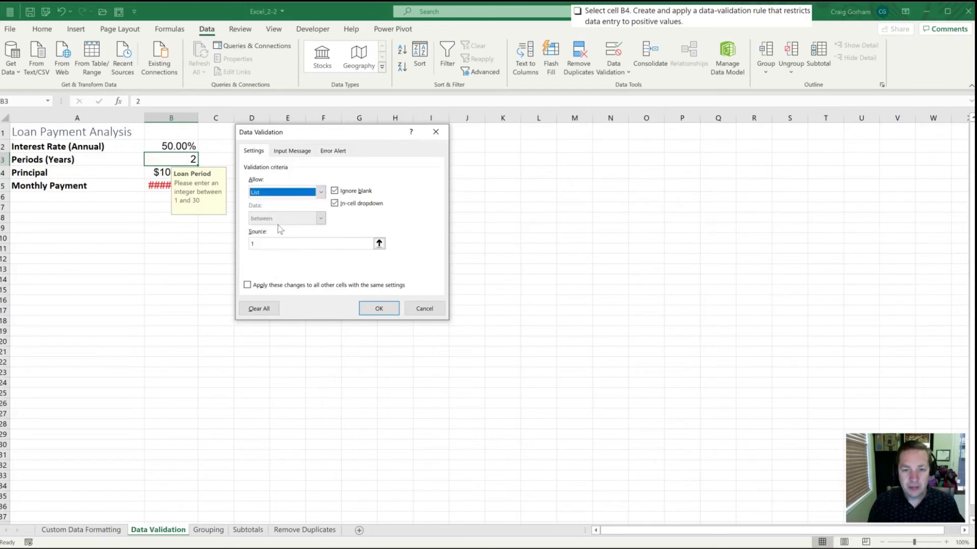
left_click(327, 243)
key("BackSpace")
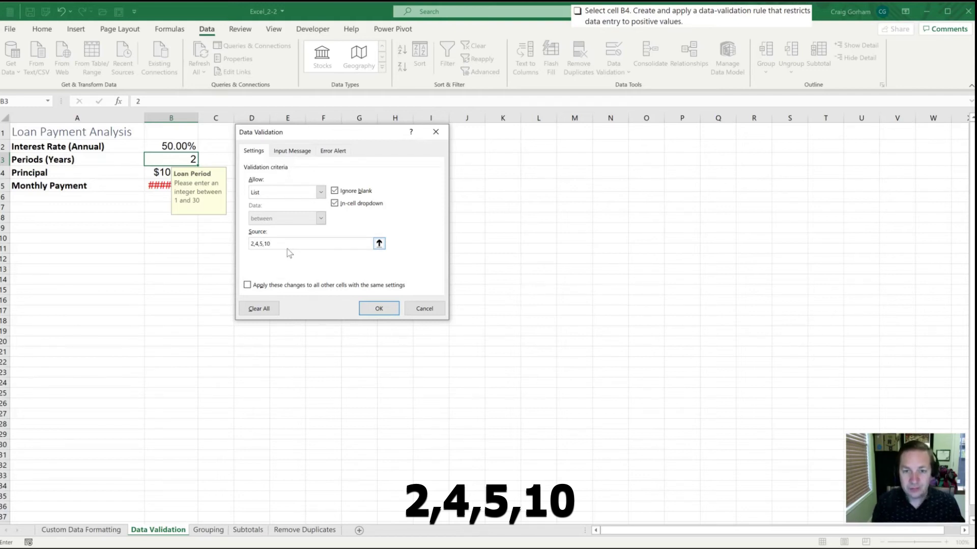
Replace the input message text with "Please Select a Loan Period" and apply the updated rule to cell B3.
left_click(293, 152)
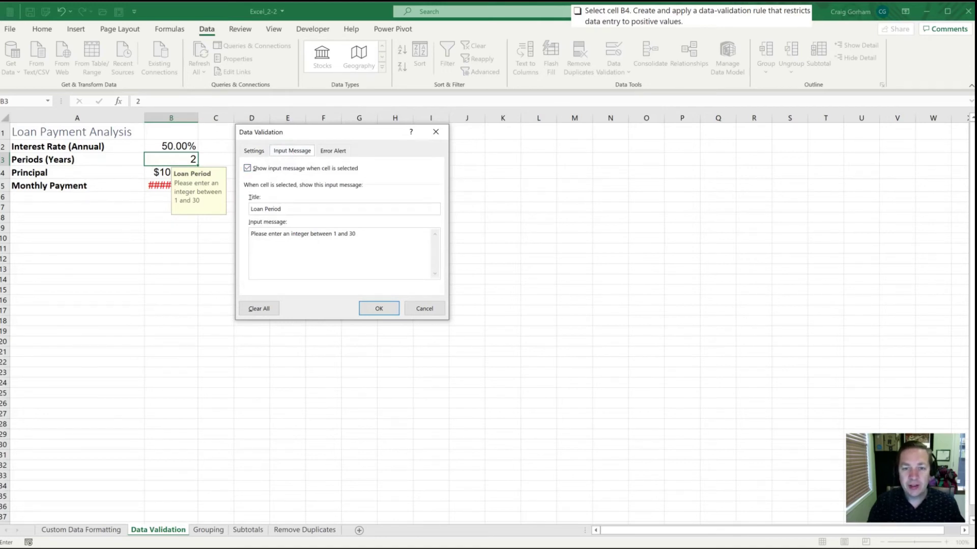
left_click_drag(358, 234, 248, 234)
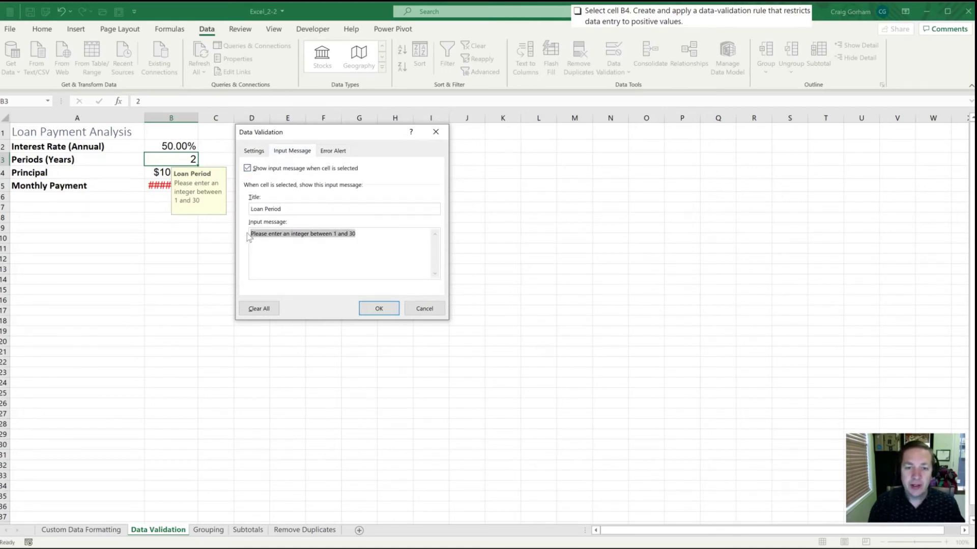
type("Please Sele")
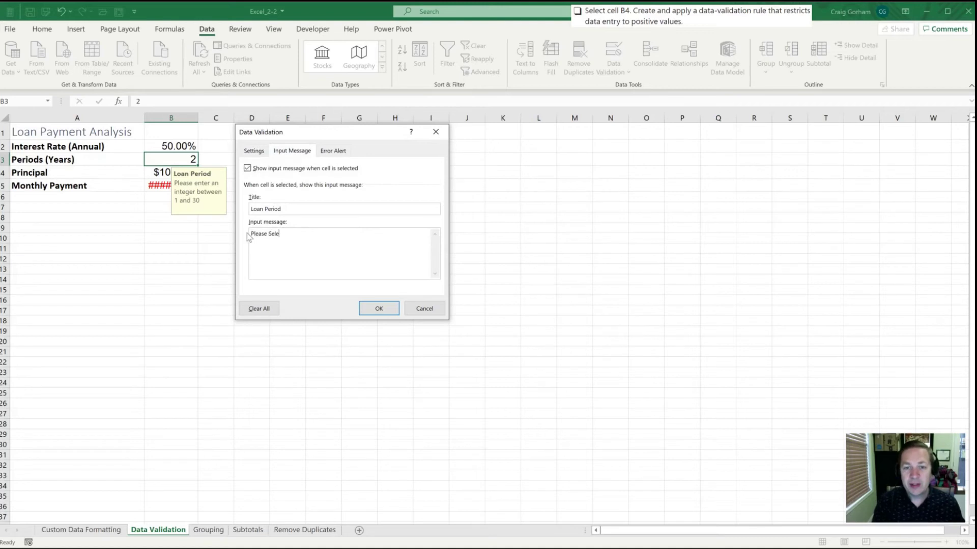
type("ct a Loa")
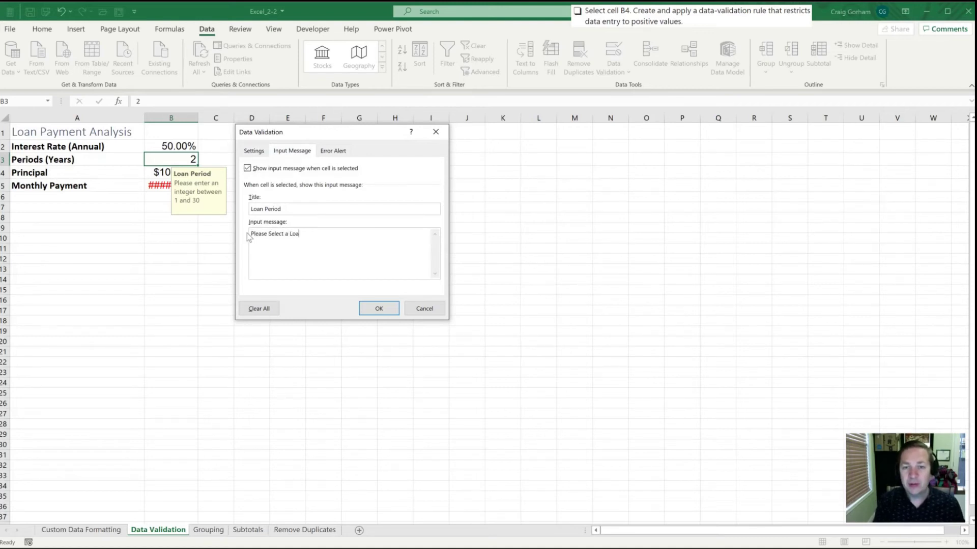
type("n Period")
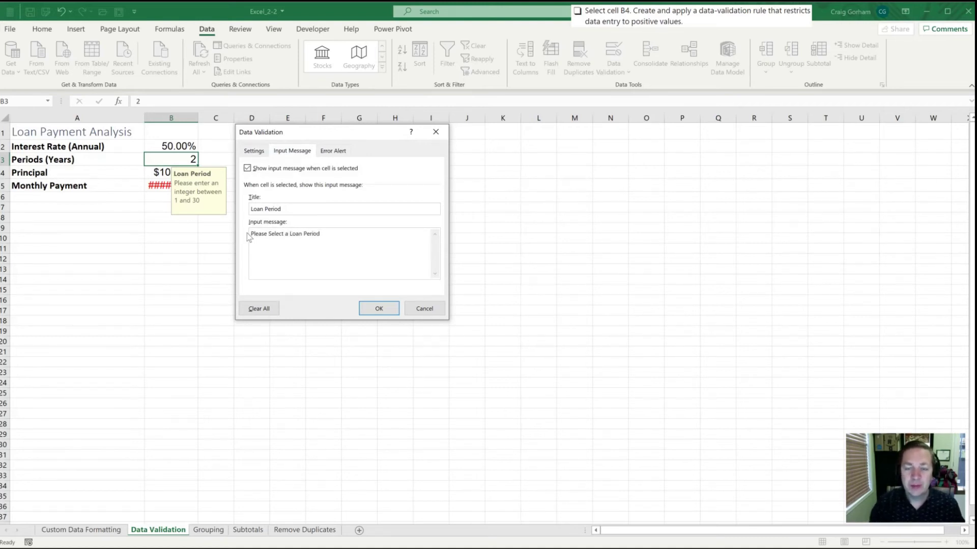
left_click(333, 151)
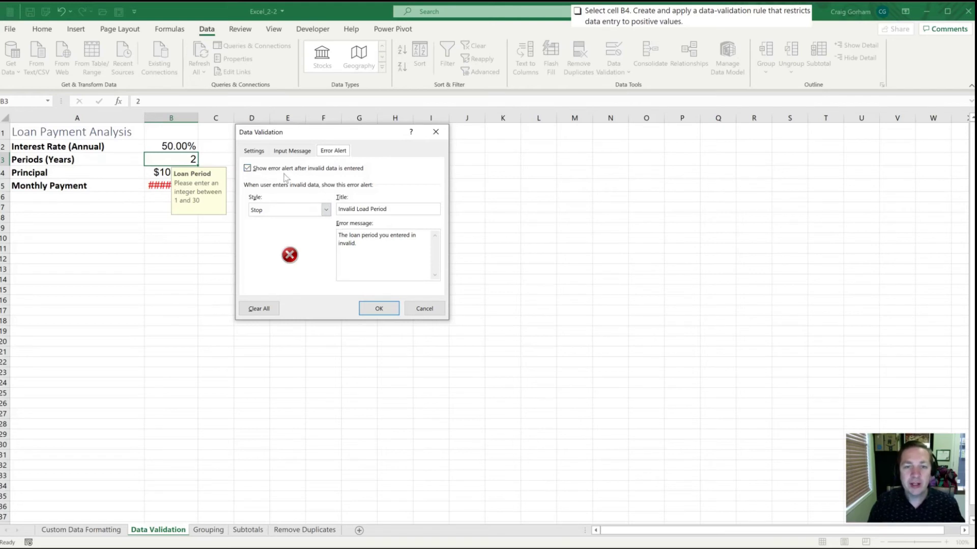
left_click(258, 154)
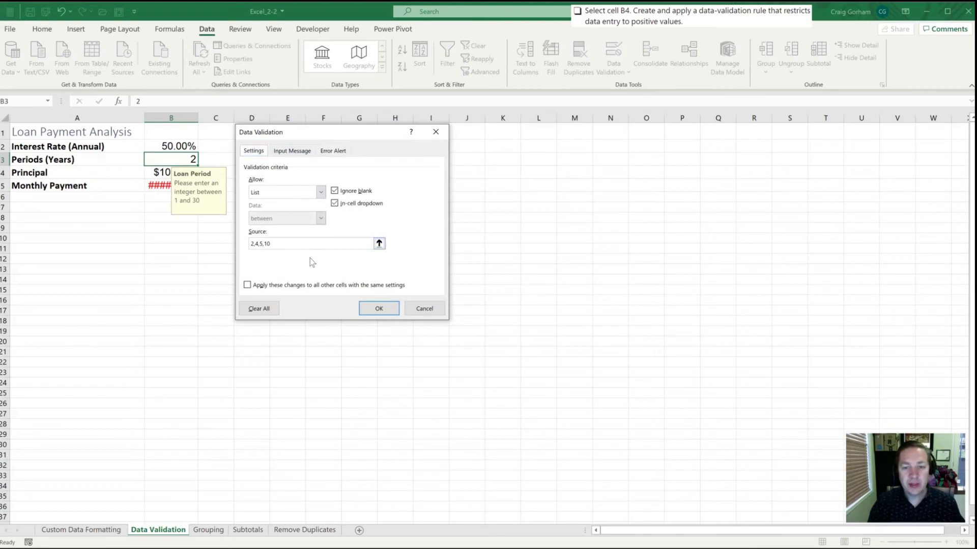
left_click(370, 310)
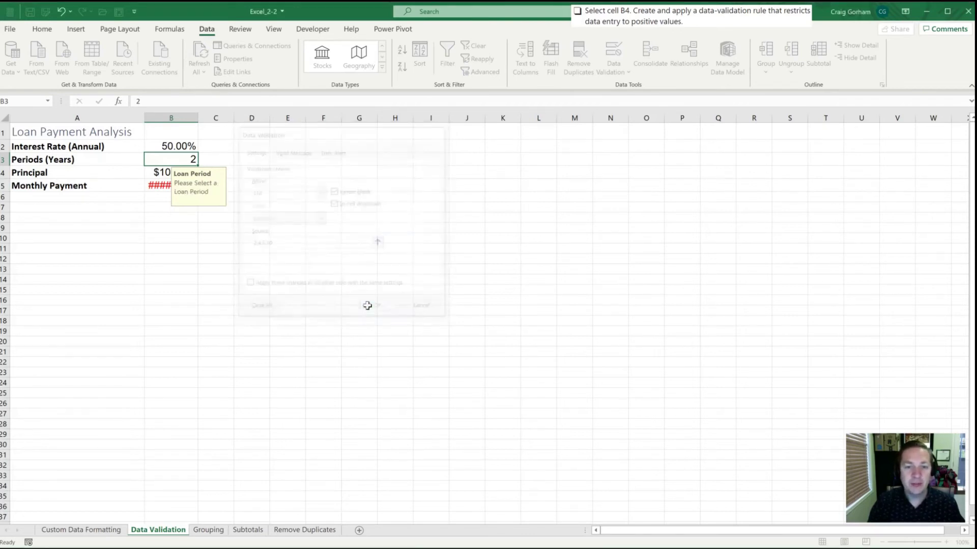
Choose 5 from the in-cell list in B3 and autofit column B to its contents.
key("Down")
key("Down")
key("Down")
key("Down")
key("Down")
key("Down")
key("Down")
key("Down")
left_click(158, 162)
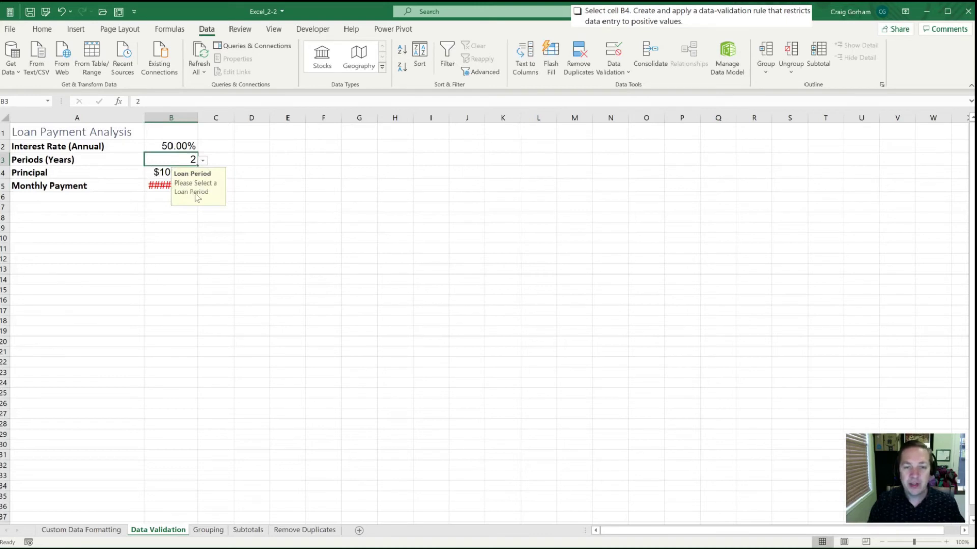
left_click(203, 160)
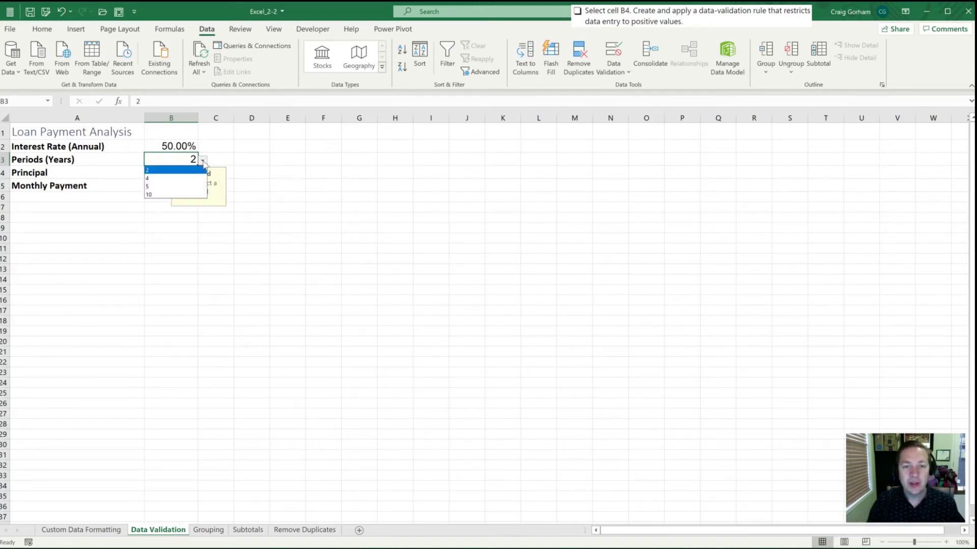
left_click(167, 187)
left_click(236, 187)
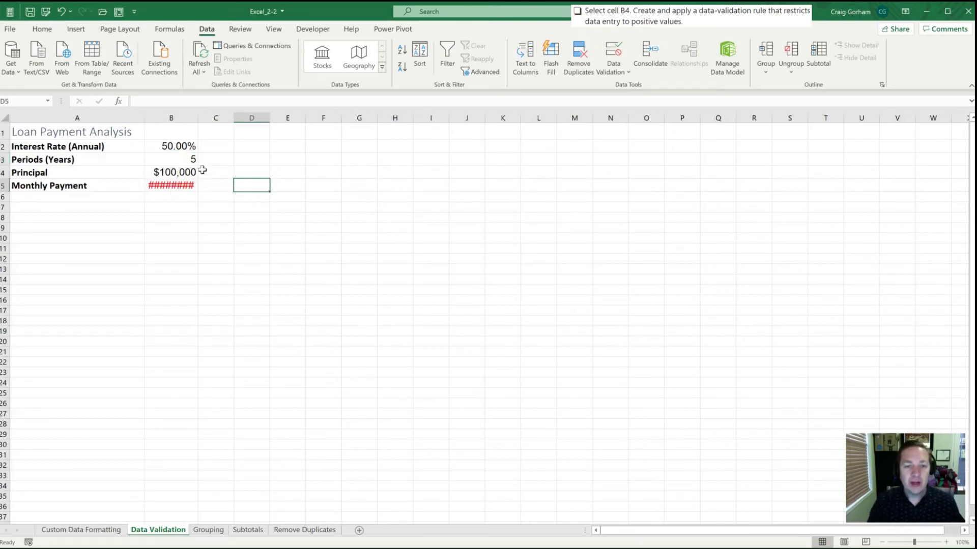
double_click(197, 120)
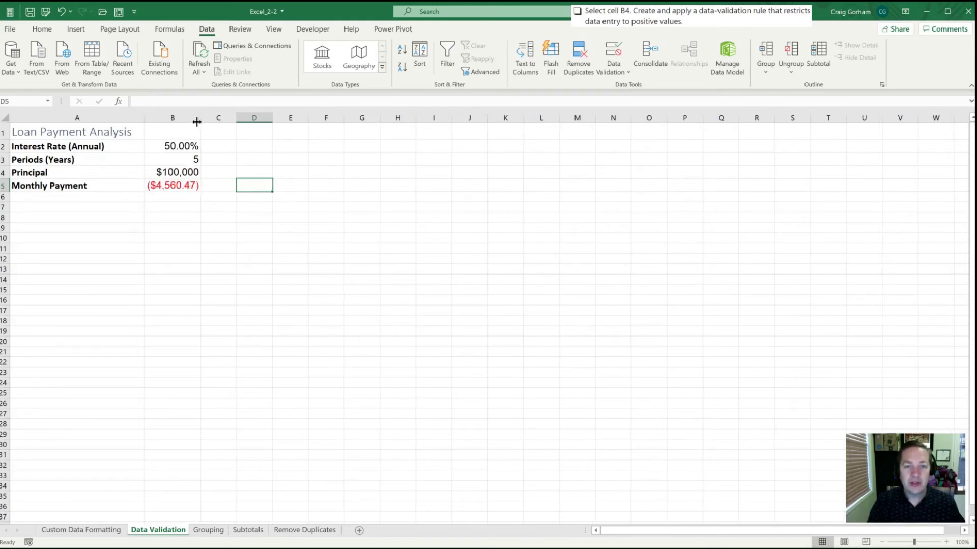
Test the in-cell list in B3 by choosing a loan period of 2, followed by 10.
left_click(181, 159)
left_click(205, 159)
left_click(185, 172)
left_click(174, 228)
left_click(191, 159)
left_click(205, 159)
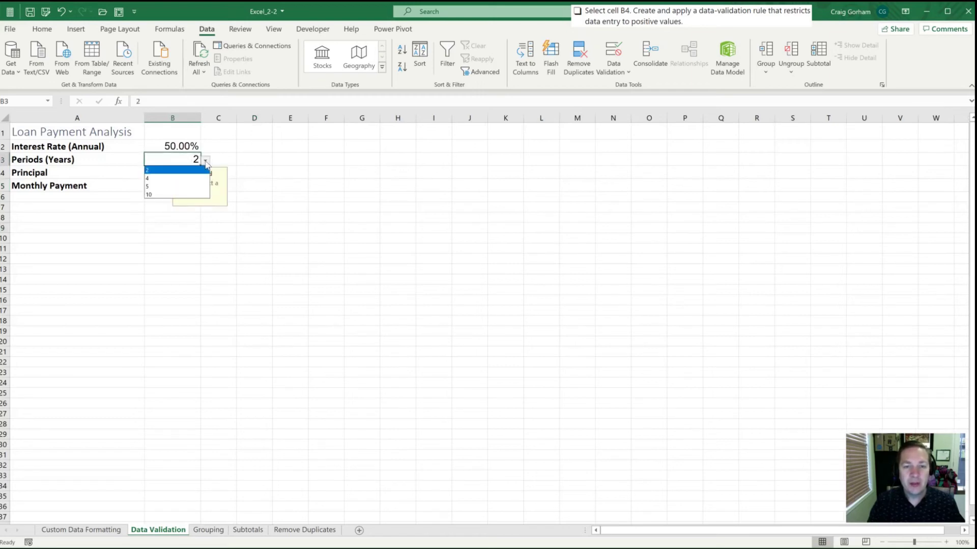
left_click(191, 194)
left_click(178, 227)
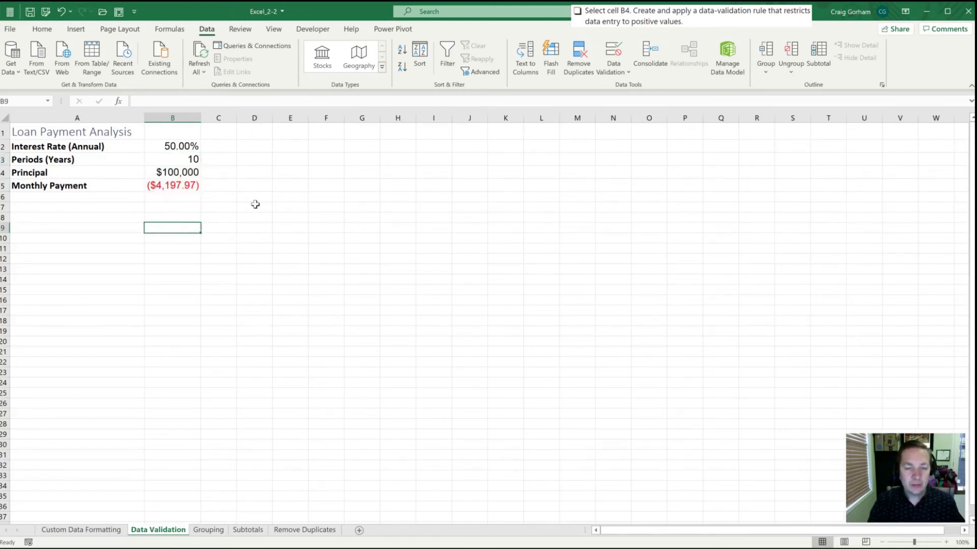
Try a loan period of 25 in cell B3 to test the error alert, retry it once, and discard the entry.
left_click(177, 160)
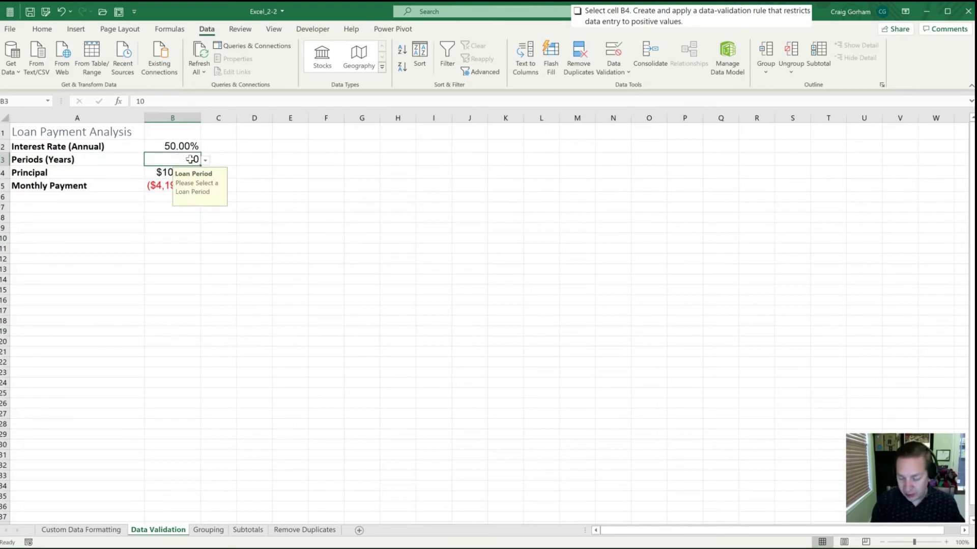
type("25")
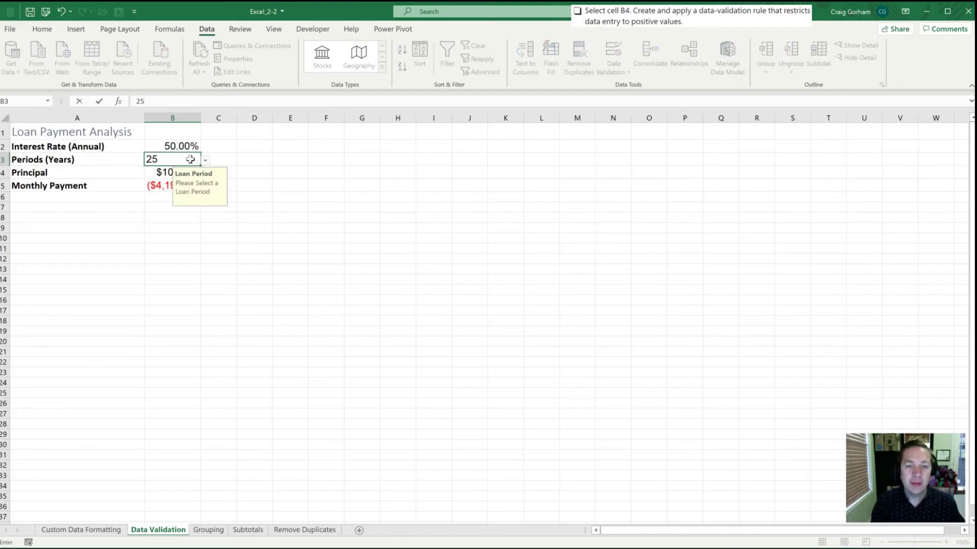
key("Return")
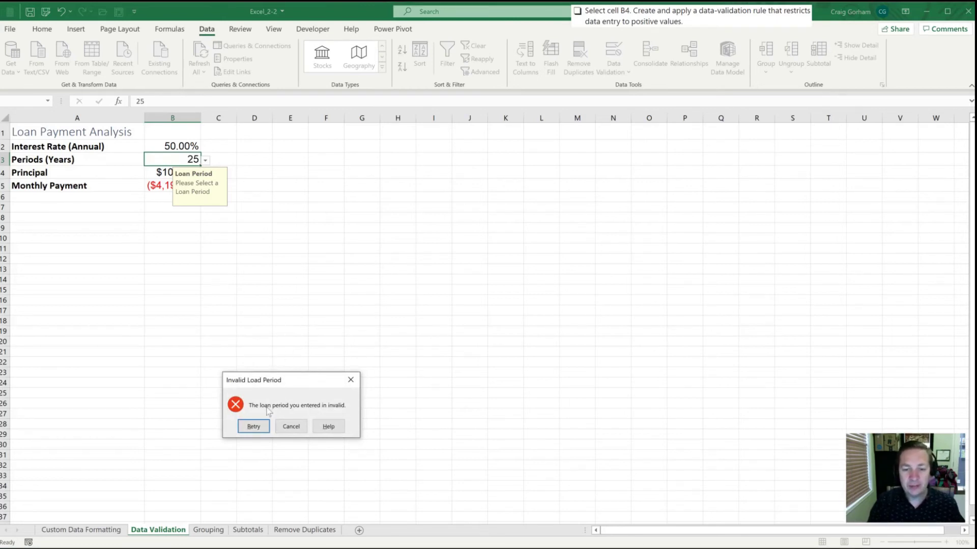
left_click(254, 426)
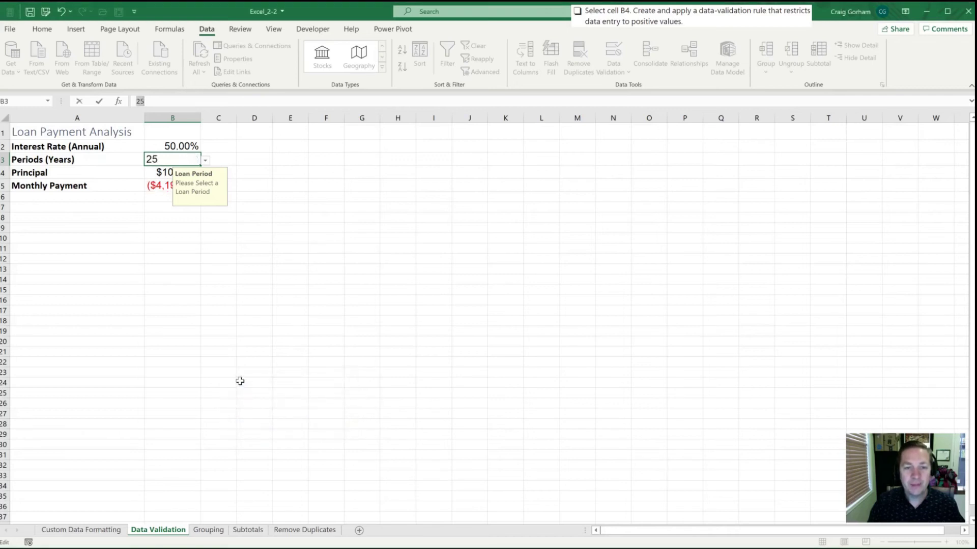
key("Return")
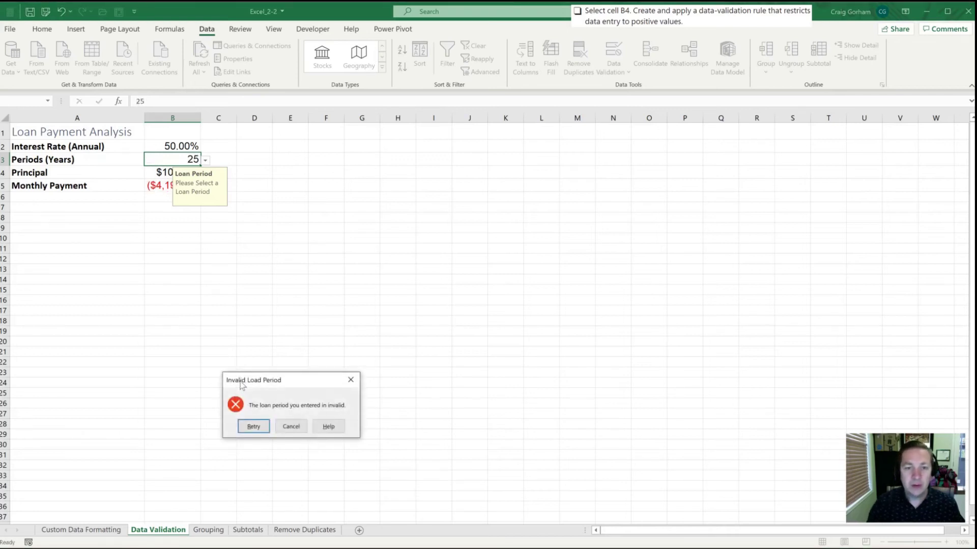
left_click(282, 426)
Choose a loan period of 2 from the in-cell list in B3.
left_click(206, 161)
left_click(179, 171)
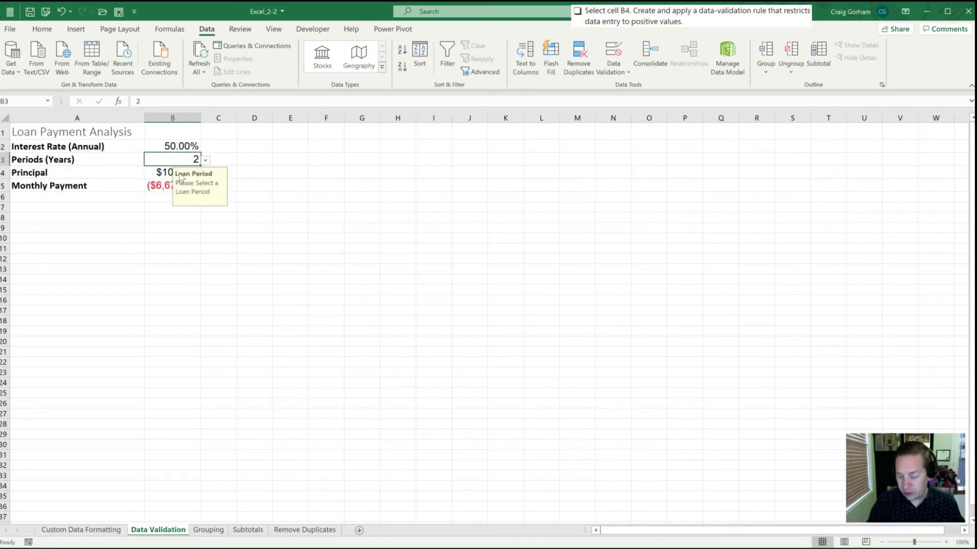
left_click(166, 227)
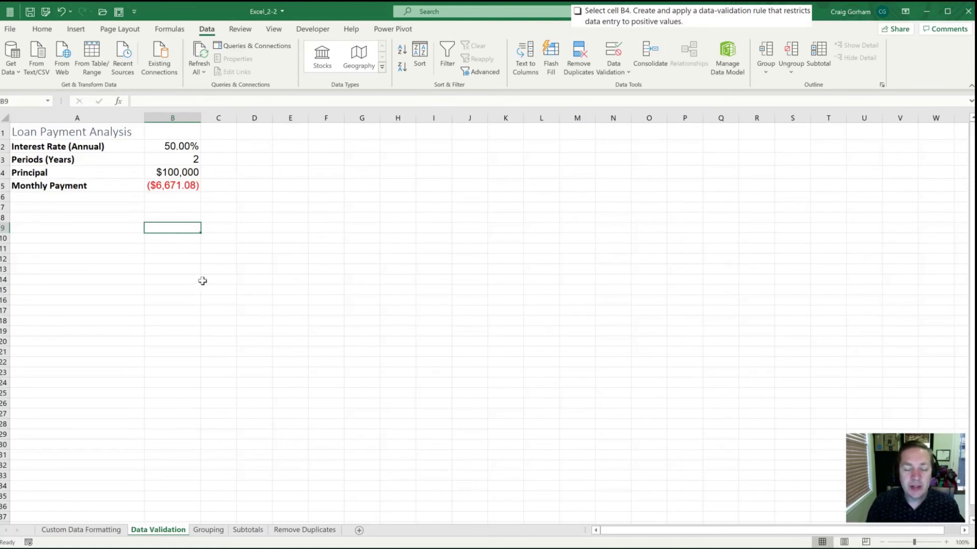
Enter the heading "Loan Periods" in cell B12.
key("Down")
key("Down")
key("Down")
type("Loa")
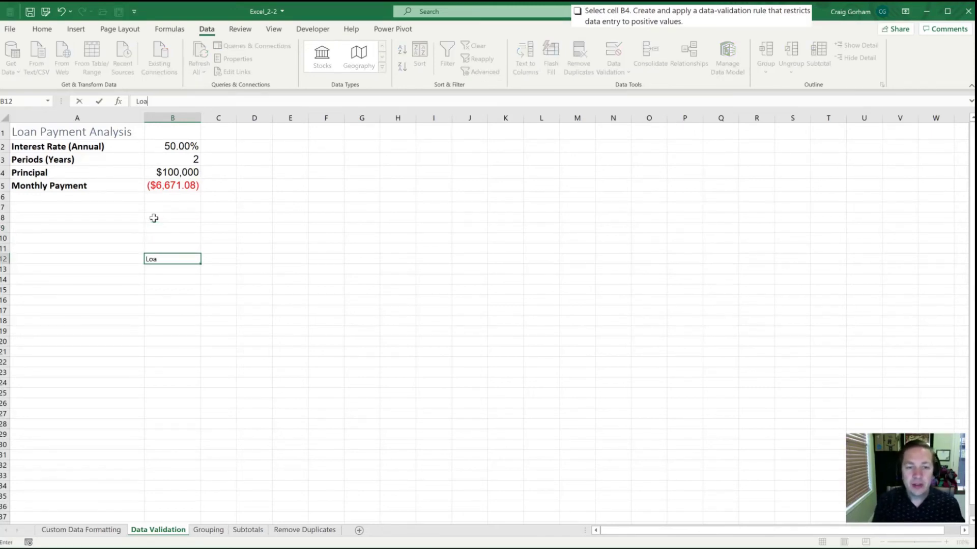
type("n Periods")
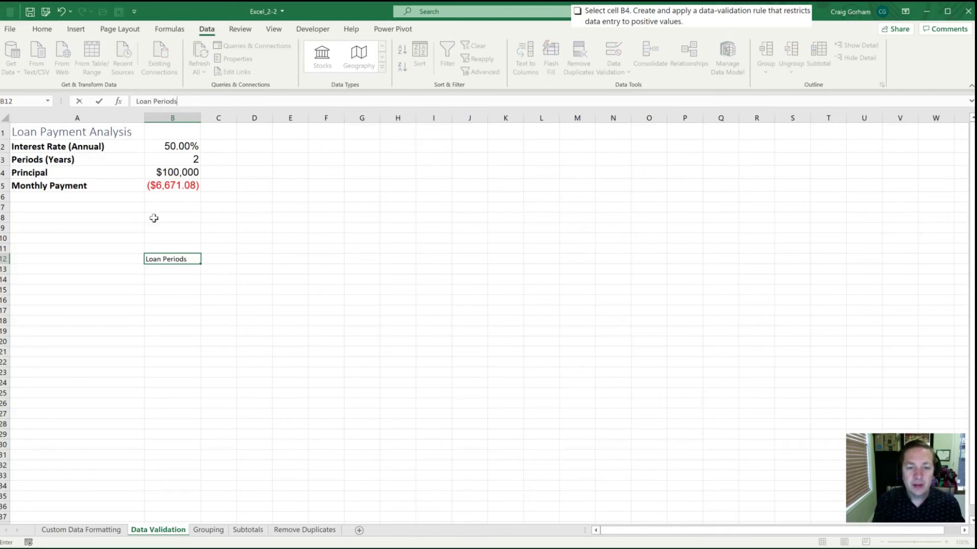
key("ctrl+Return")
Enter the loan periods 2, 4, 5, 10 and 15 in cells B13 to B17 beneath the Loan Periods heading.
key("Down")
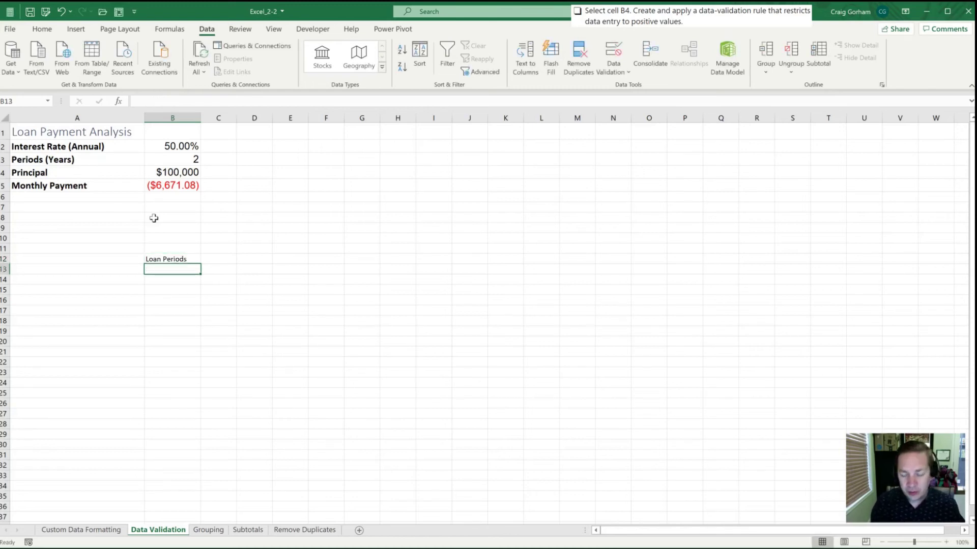
type("2")
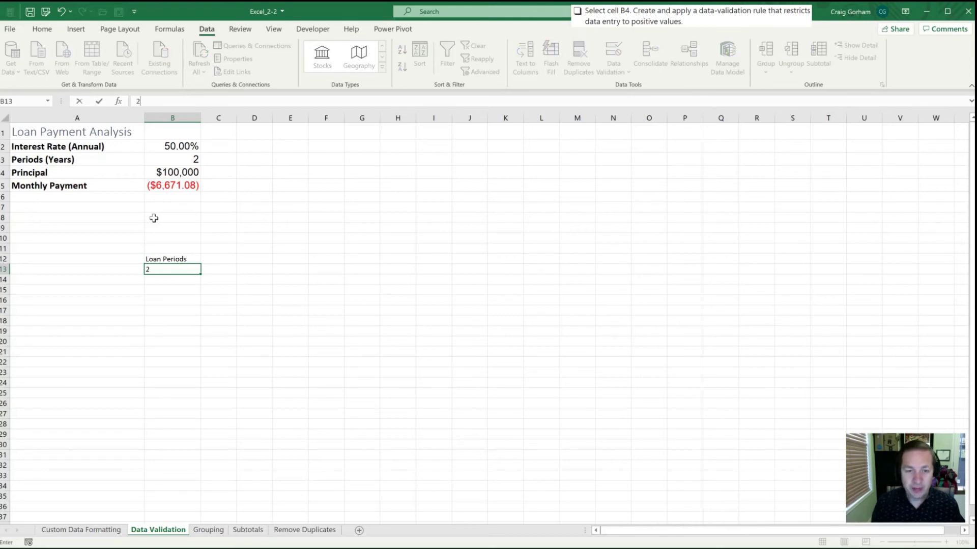
key("Return")
type("4")
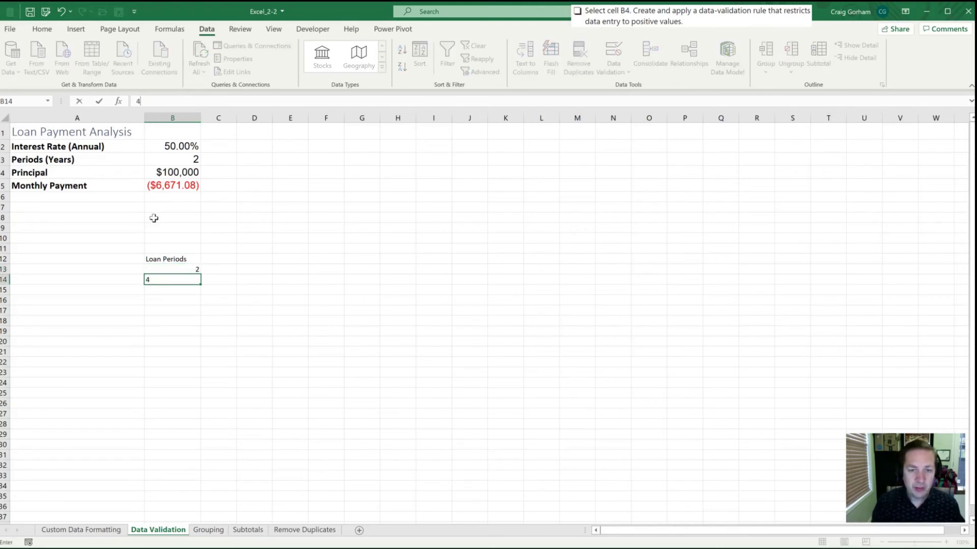
key("Return")
type("5")
key("Return")
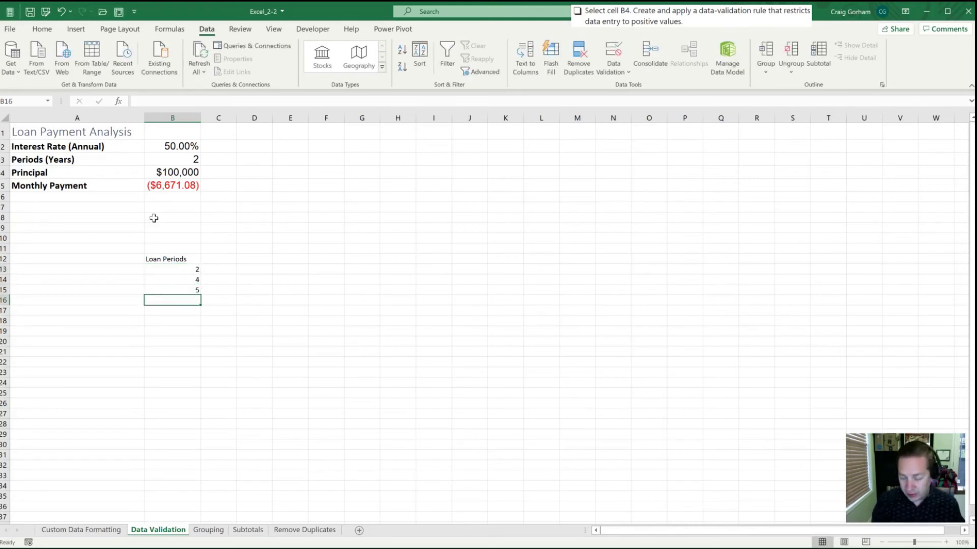
type("10")
key("Return")
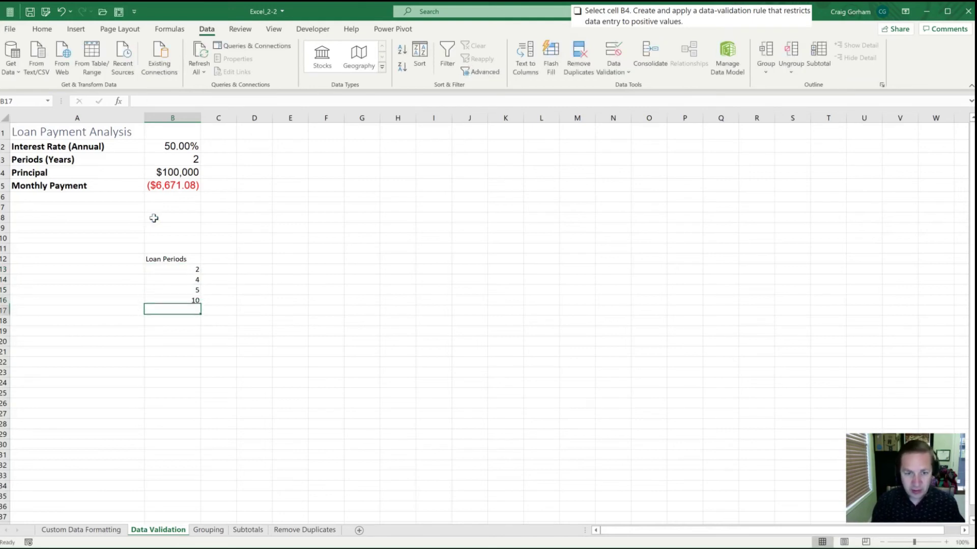
type("15")
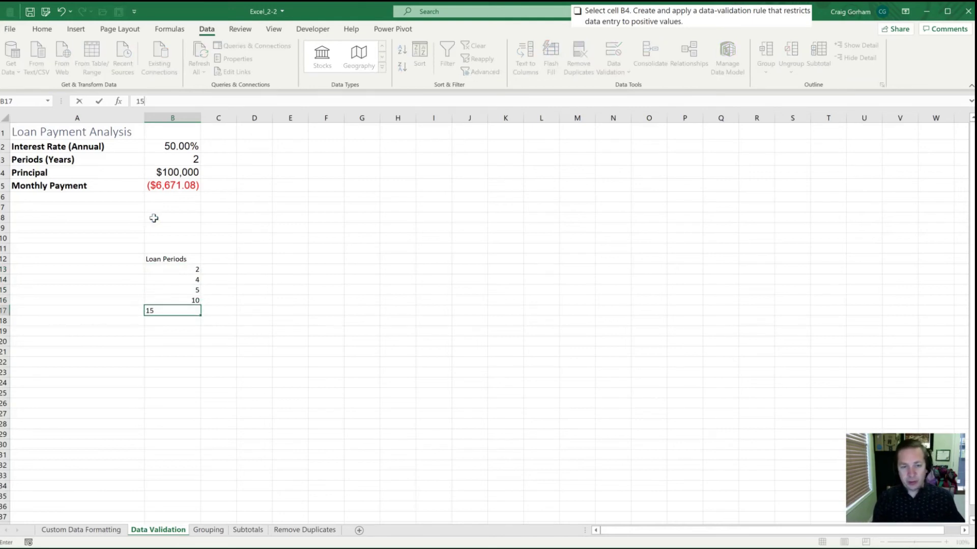
key("ctrl+Return")
key("Return")
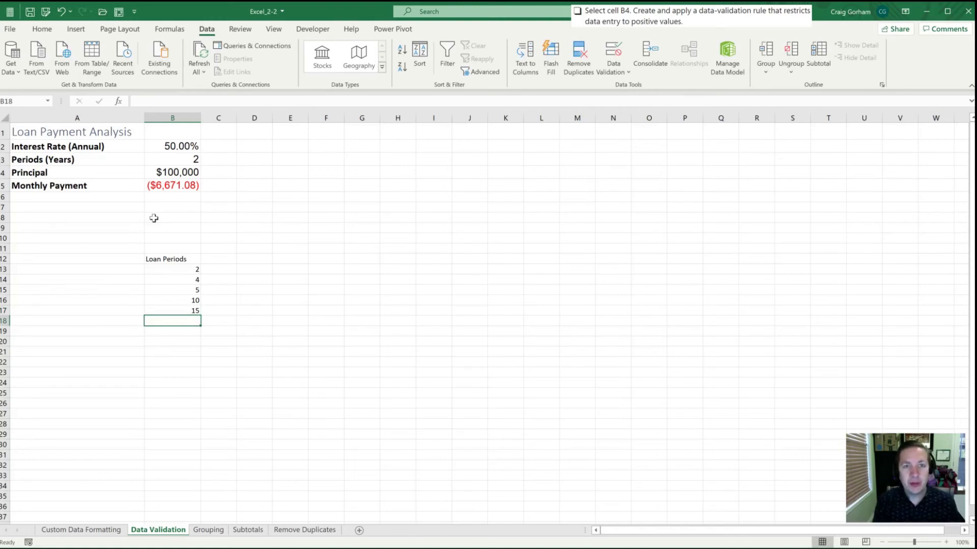
Set the height of row 18, just below the loan periods, to 5.
key("alt+h")
key("o")
key("h")
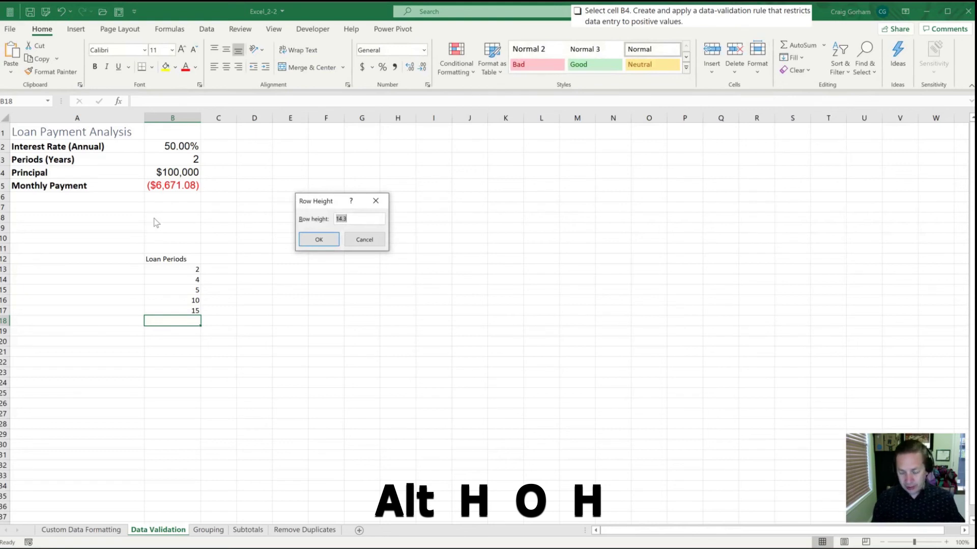
type("5")
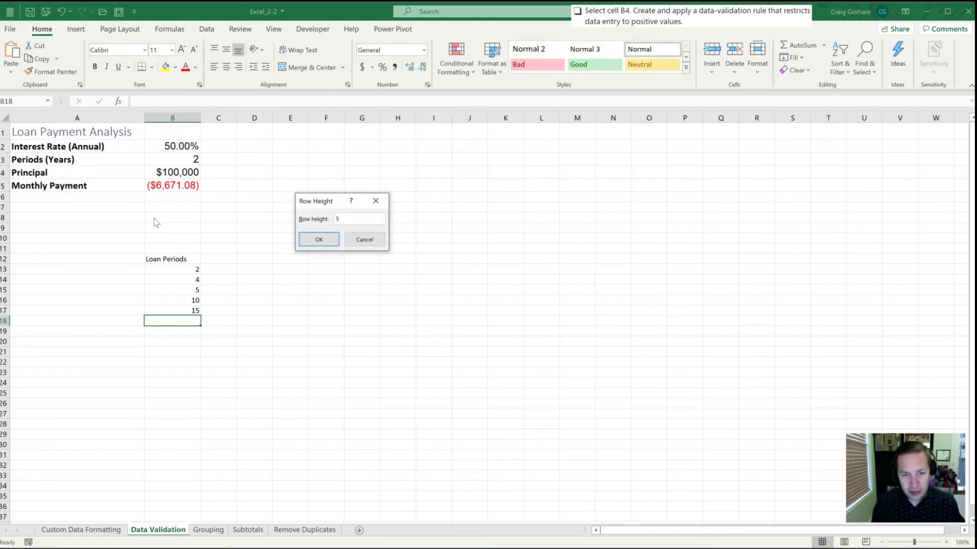
key("Return")
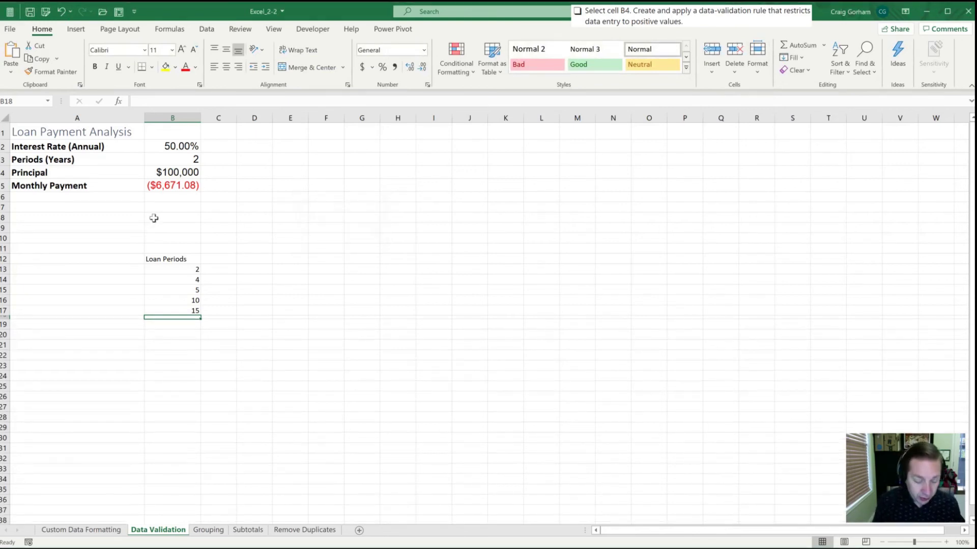
Fill the thin cell B18 beneath the loan periods with dark gray.
key("alt")
key("h")
key("h")
key("Down")
key("Down")
key("Down")
key("Down")
key("Down")
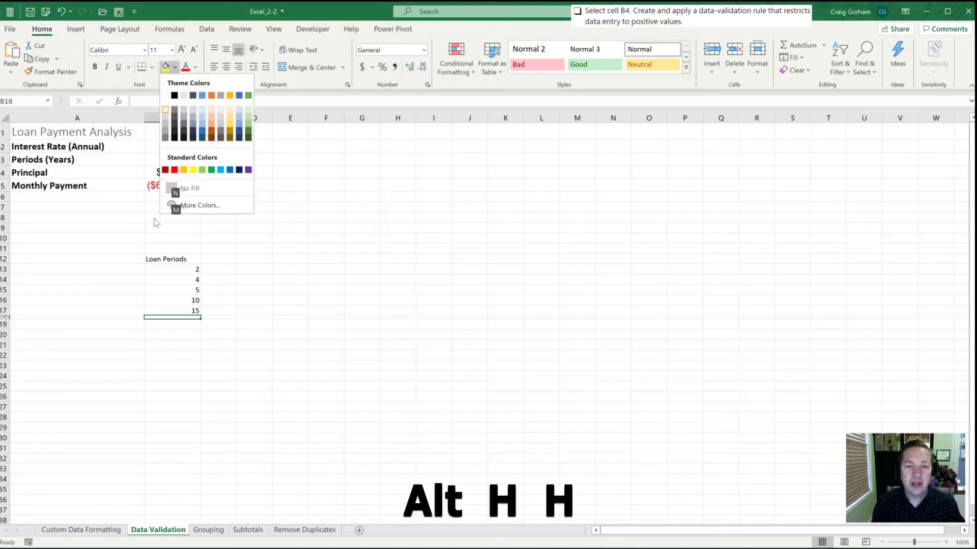
key("Return")
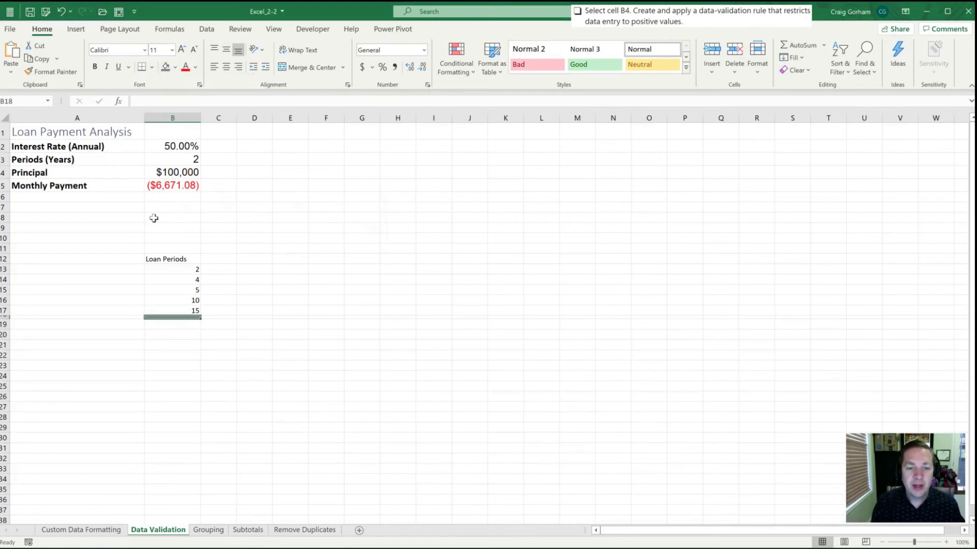
left_click(180, 334)
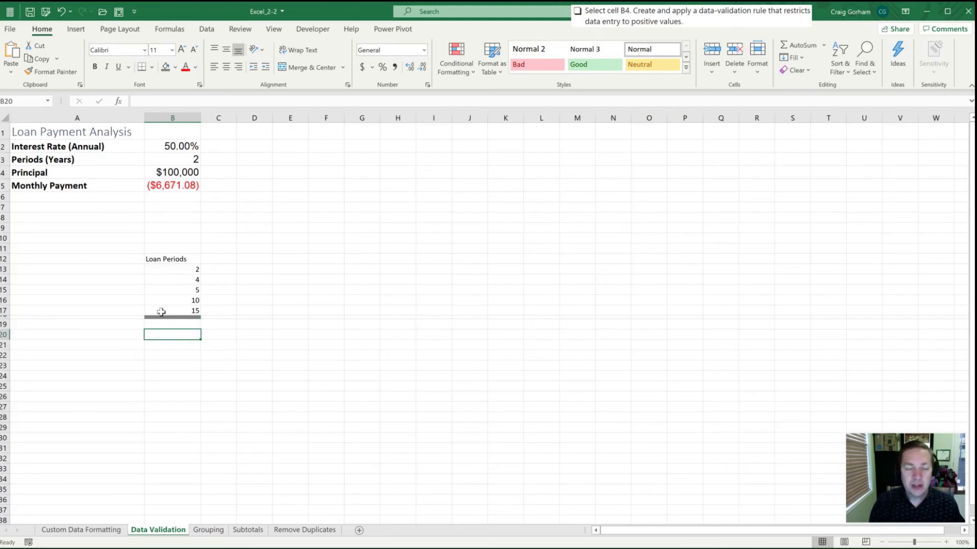
Change the list source of B3's data validation rule to the range =$B$13:$B$18.
left_click(155, 160)
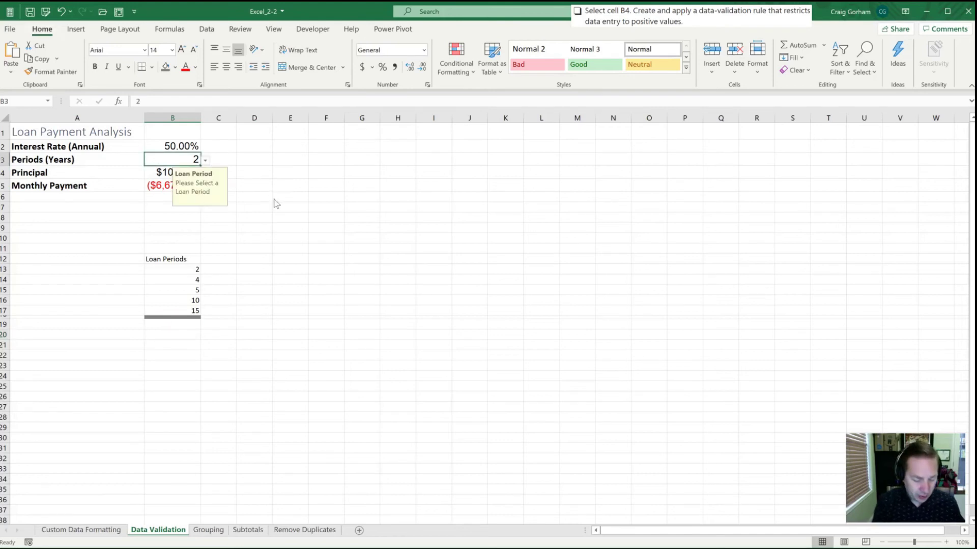
key("alt+a")
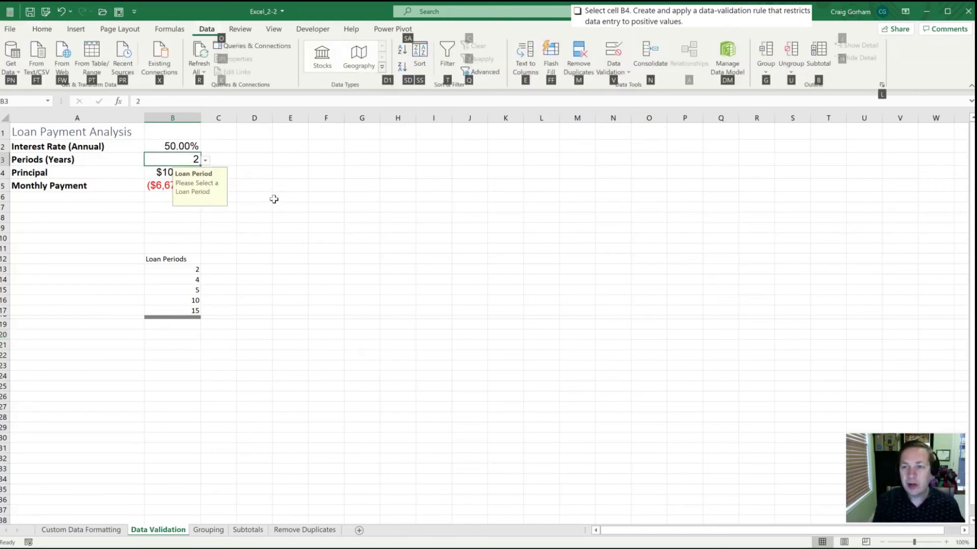
key("v")
key("v")
key("alt+a")
key("v")
key("v")
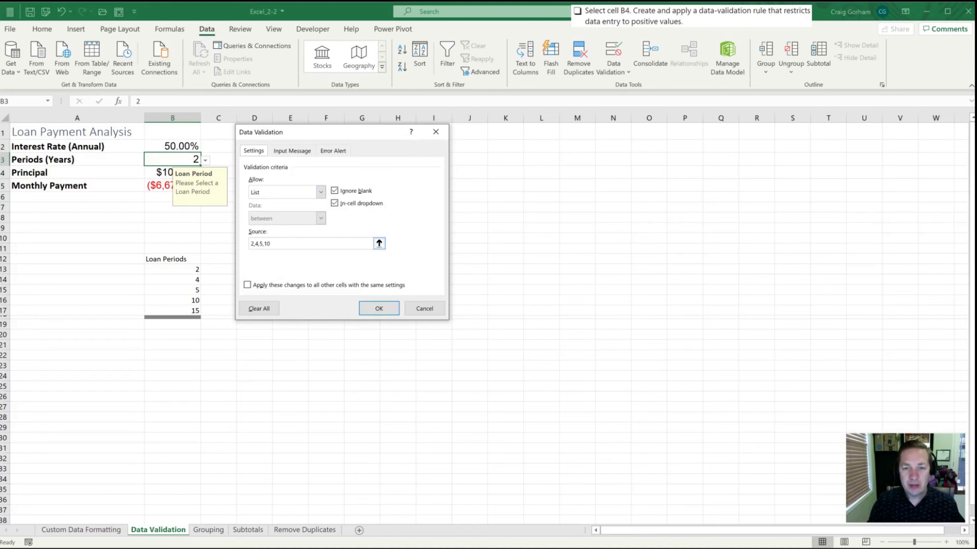
left_click(379, 243)
left_click(183, 270)
left_click_drag(183, 270, 174, 316)
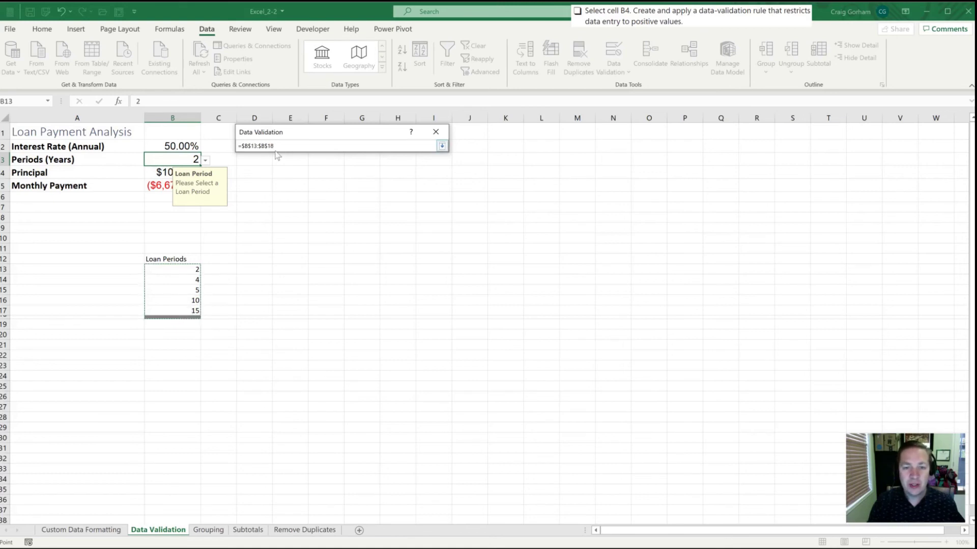
key("Return")
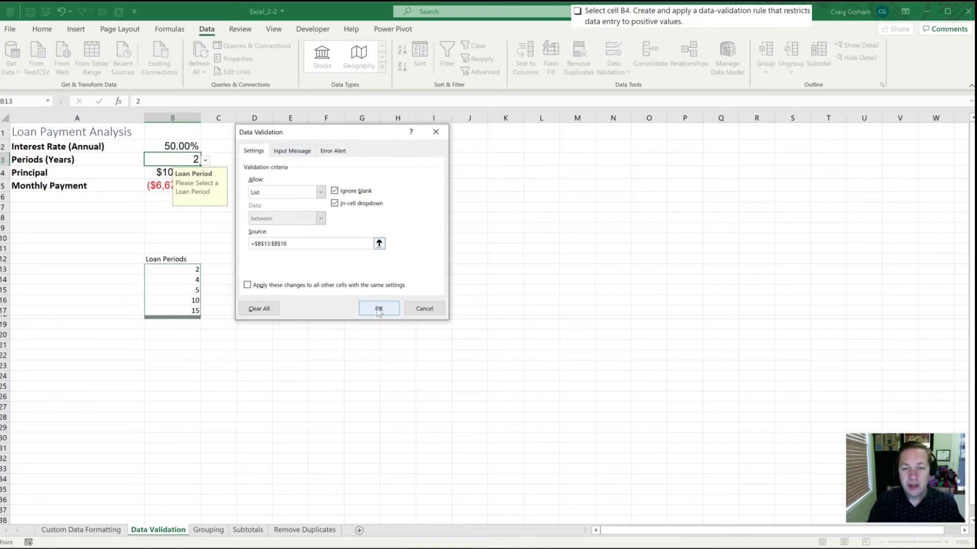
left_click(379, 309)
Check the options offered by the in-cell list in B3 and close it without choosing one.
left_click(254, 238)
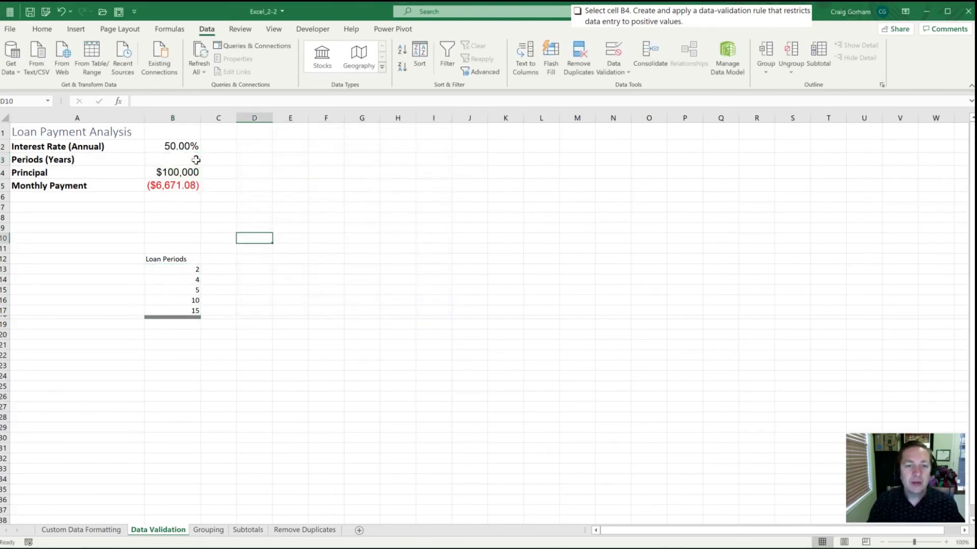
left_click(165, 160)
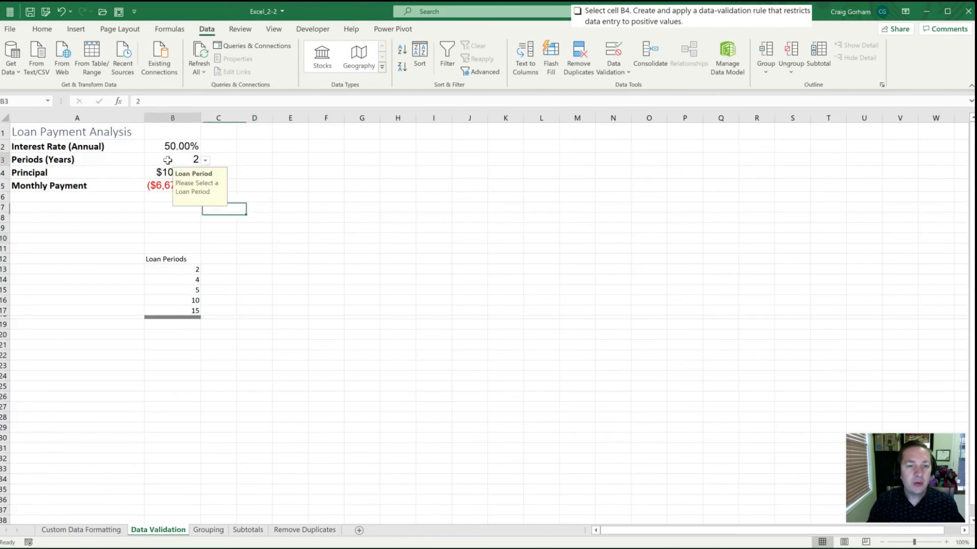
left_click(206, 161)
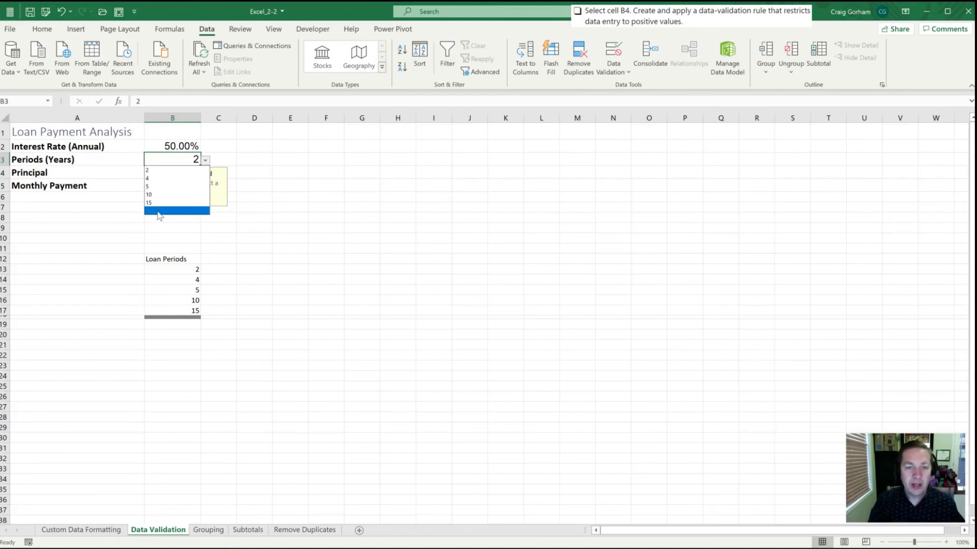
key("Escape")
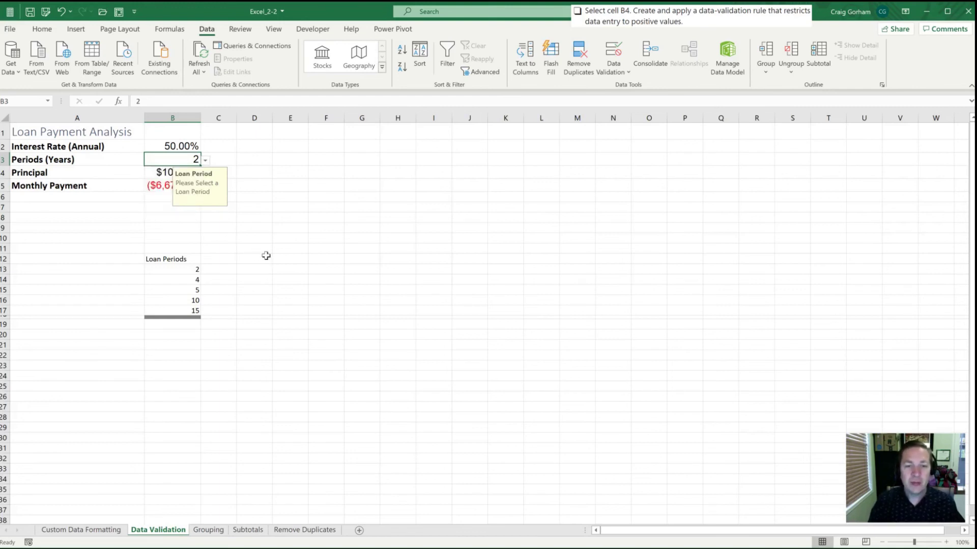
left_click(143, 270)
left_click_drag(164, 258, 167, 316)
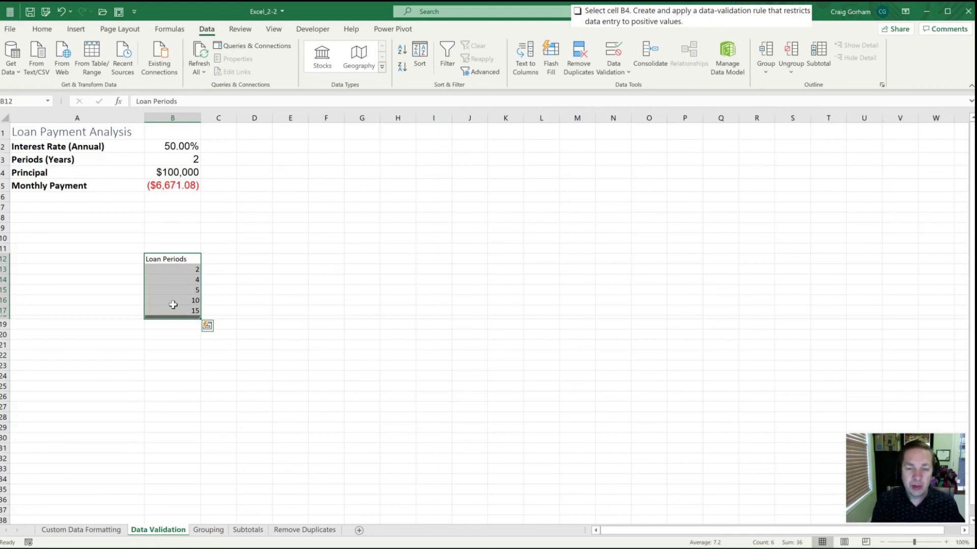
left_click(130, 311)
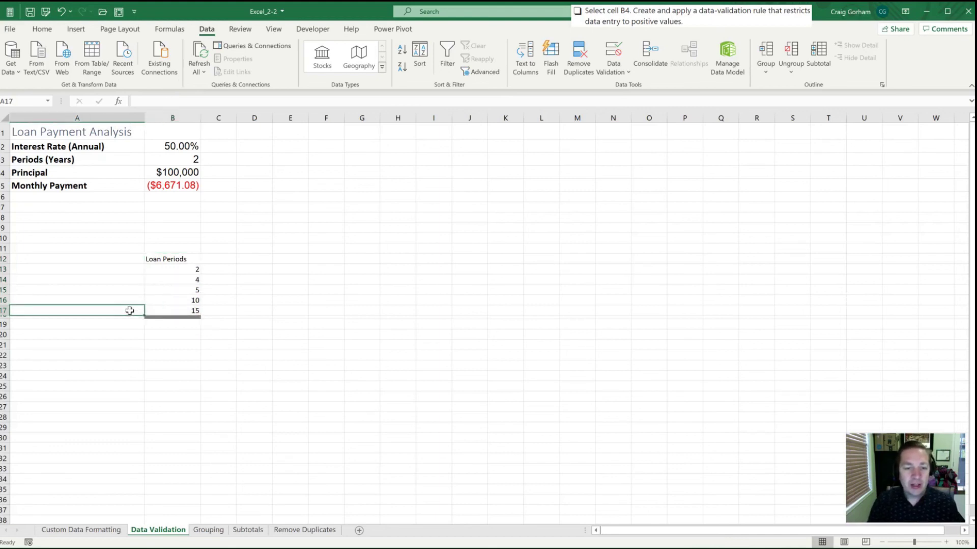
left_click(116, 317)
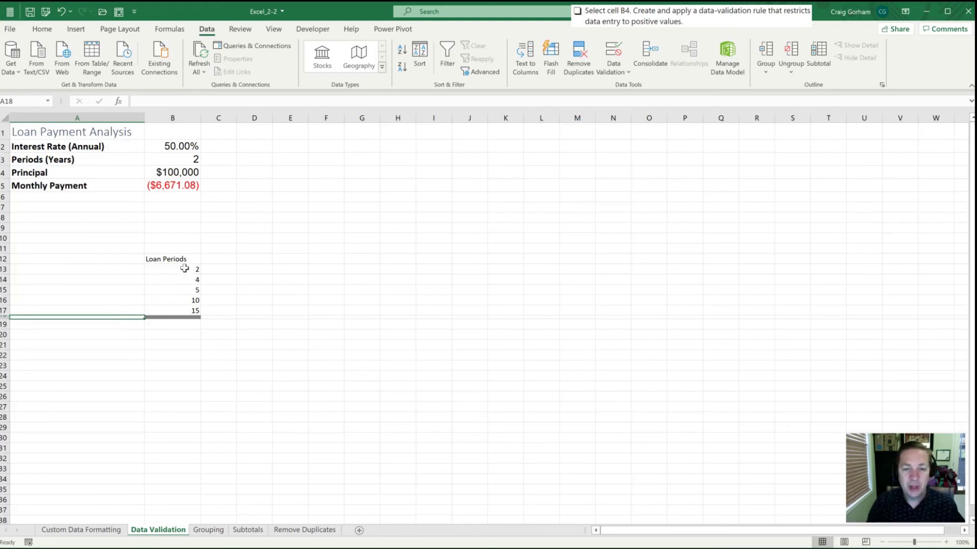
Copy the loan periods in B13:B17 to the cells starting at B24.
left_click_drag(184, 268, 178, 311)
key("ctrl+c")
key("Down")
key("Down")
key("Down")
key("Down")
key("Down")
key("Down")
key("Down")
key("Down")
key("Down")
key("Down")
key("Down")
key("Return")
Add a loan period of 20 in B29, directly beneath the copied list.
key("Down")
key("Down")
key("Down")
key("Down")
key("Down")
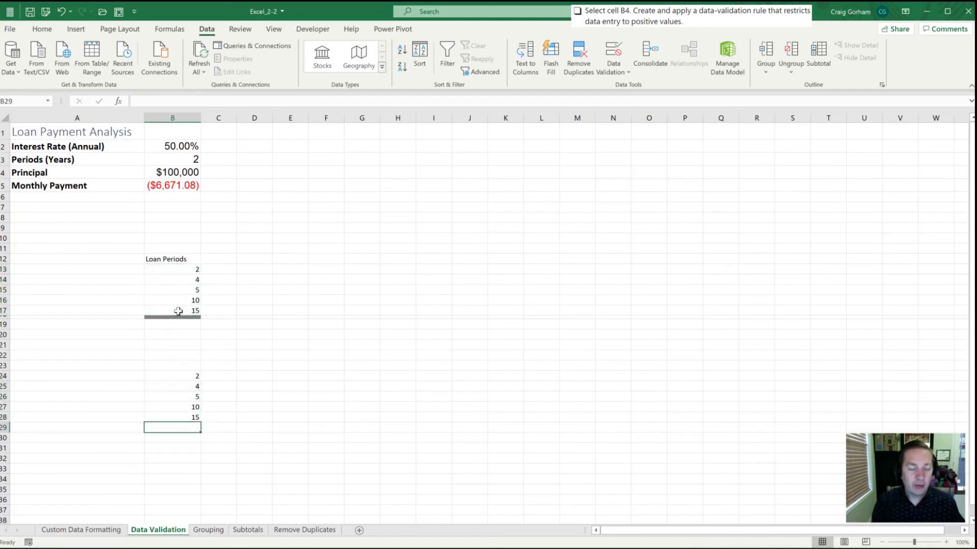
type("20")
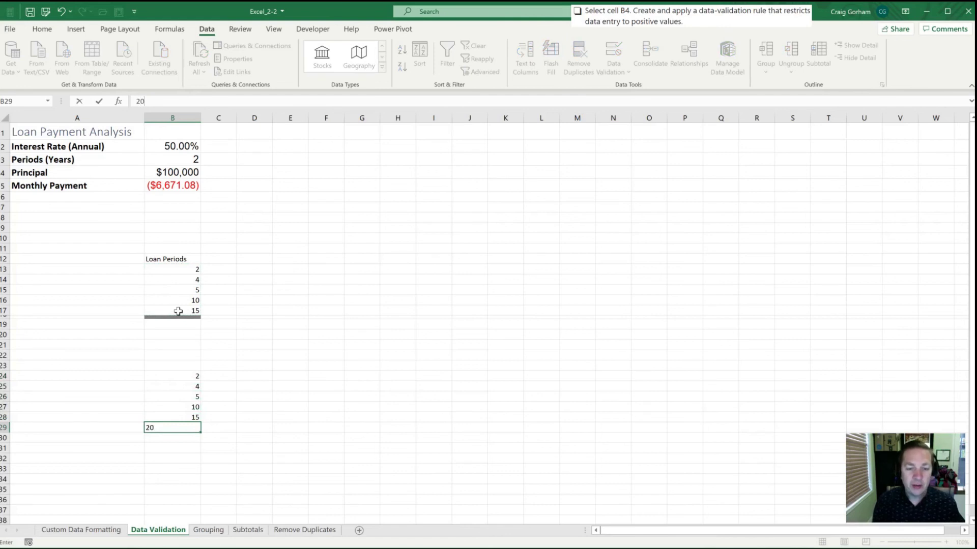
key("Return")
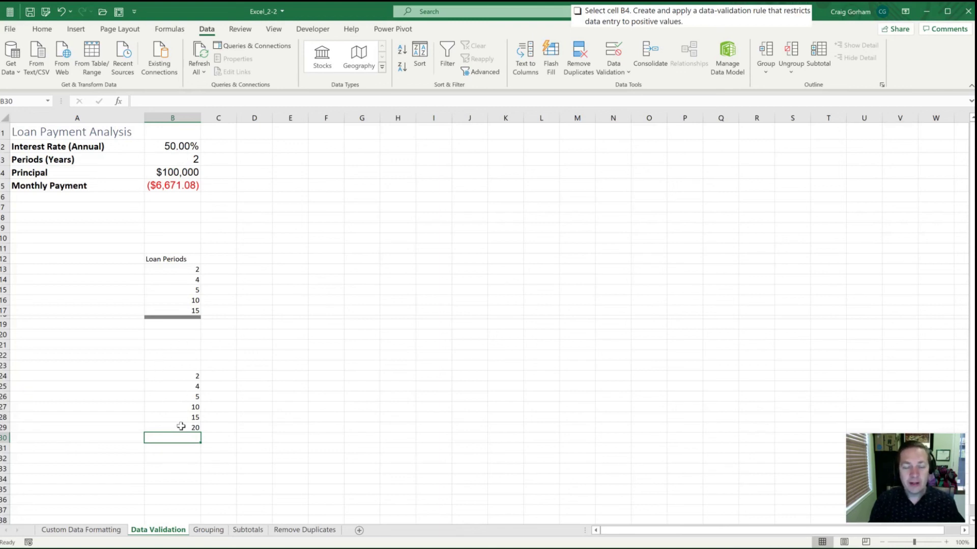
Insert a new row above the thin gray row 18 and enter a loan period of 20 in B18.
left_click(155, 318)
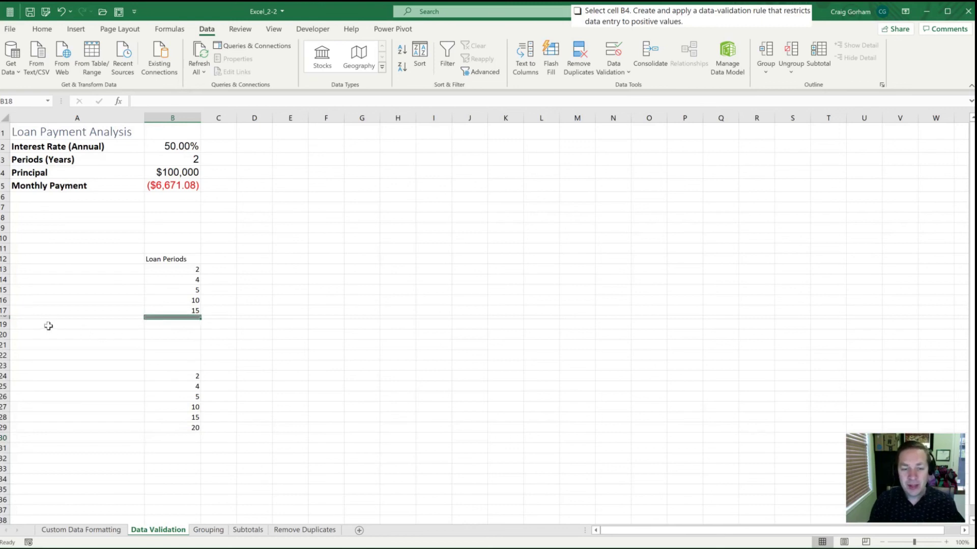
left_click(3, 317)
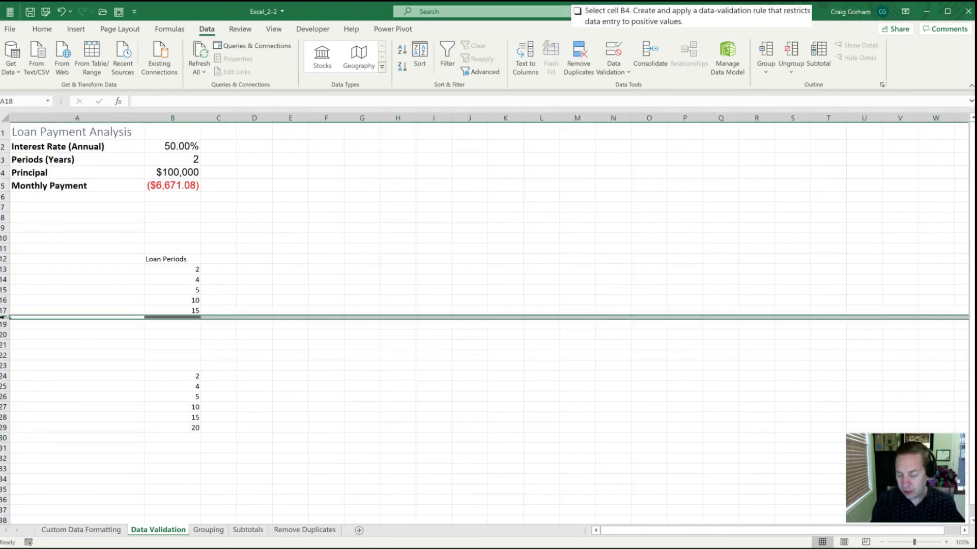
key("ctrl+plus")
key("Right")
key("Right")
key("Left")
type("20")
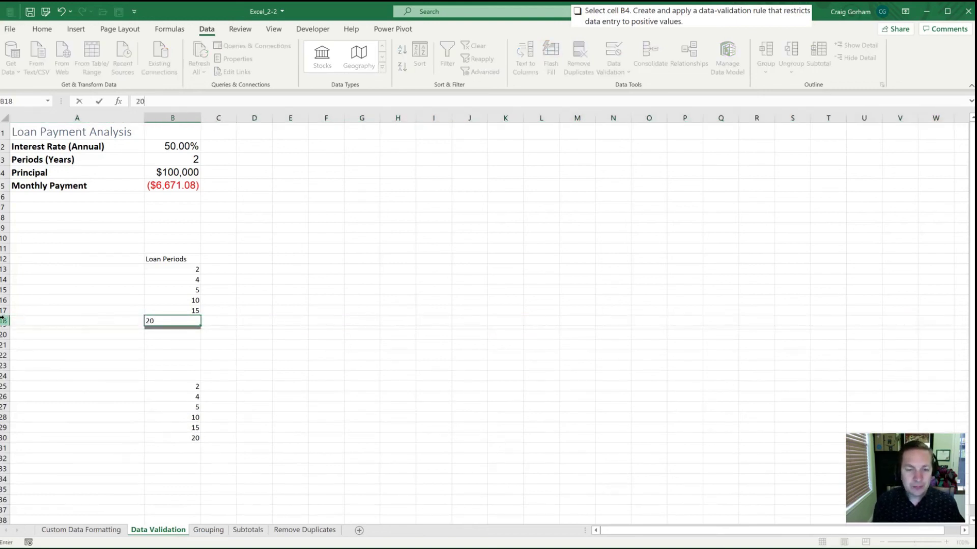
key("ctrl+Return")
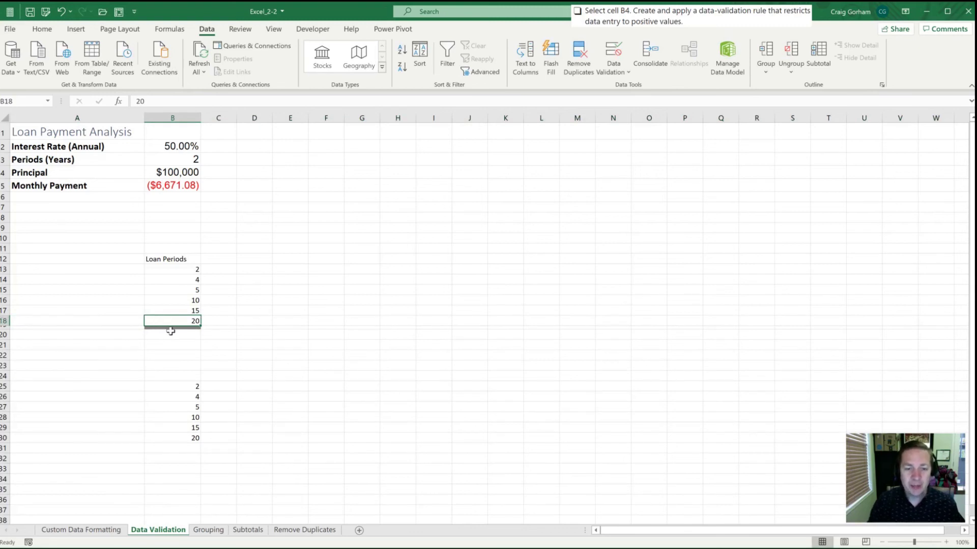
Check the in-cell list in B3 for the added loan period, leave B3 unchanged, and select the gray cell B19.
left_click(176, 162)
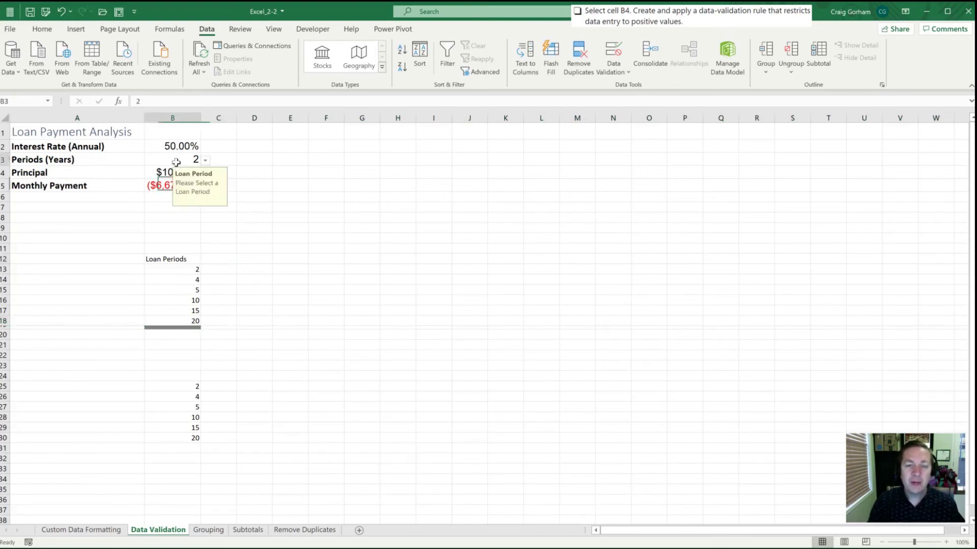
left_click(205, 161)
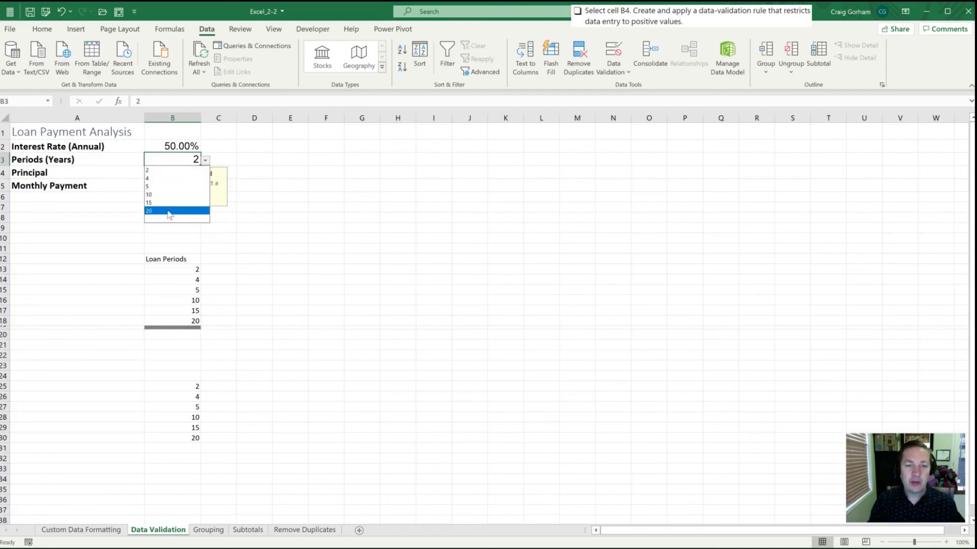
left_click(167, 308)
left_click(162, 327)
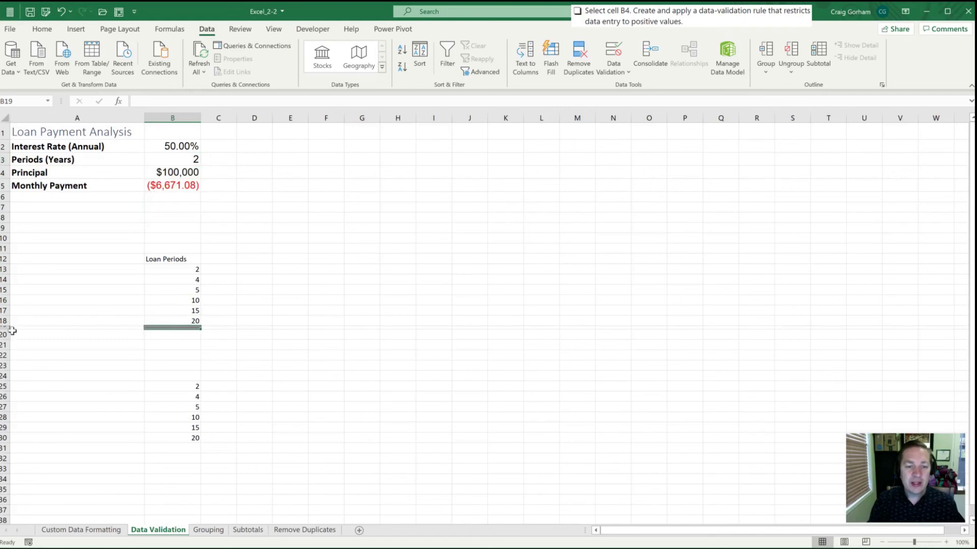
Insert a new row above the thin gray row 19 and enter a loan period of 35 in B19.
left_click(2, 327)
key("ctrl+shift+plus")
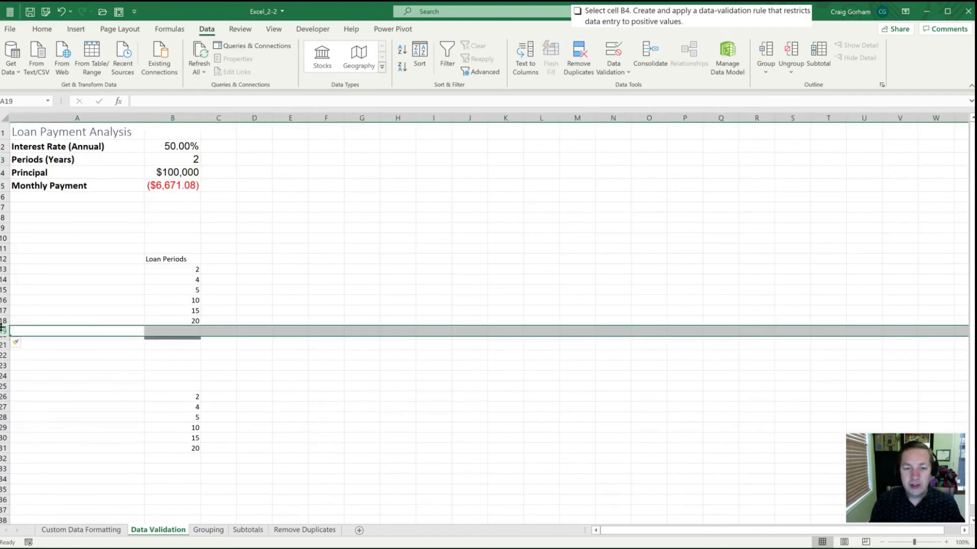
key("Right")
key("Right")
key("Left")
type("35")
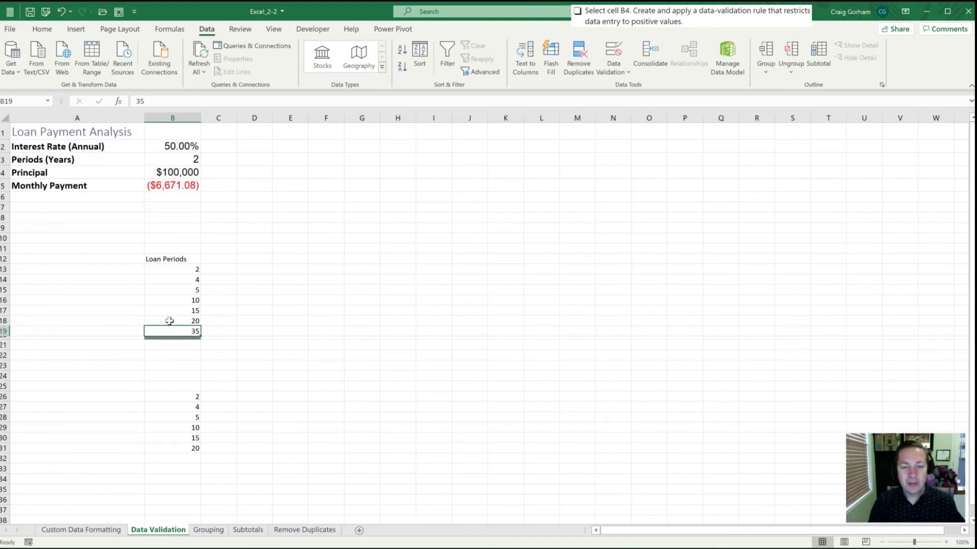
Enter a loan period of 40 in B21, directly below the thin gray row.
left_click(177, 348)
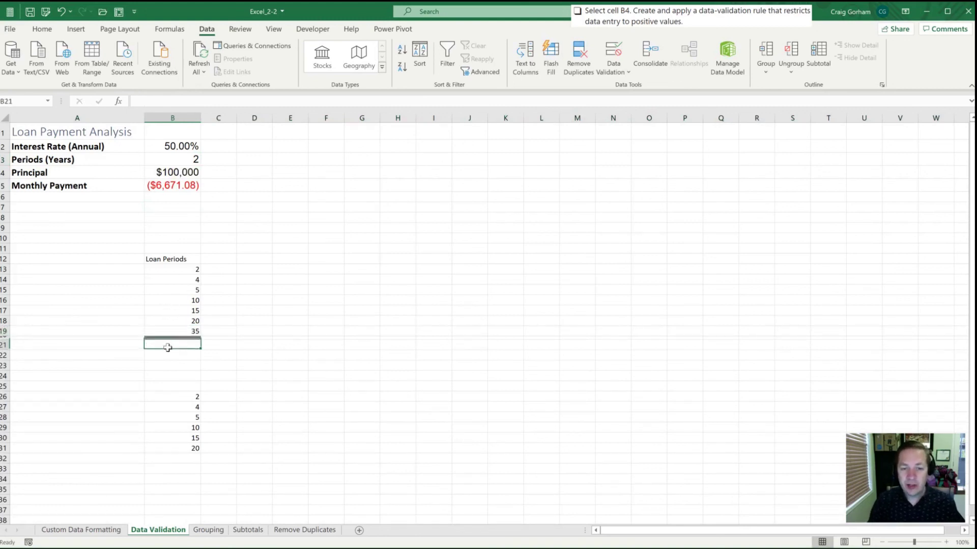
type("40")
key("ctrl+Return")
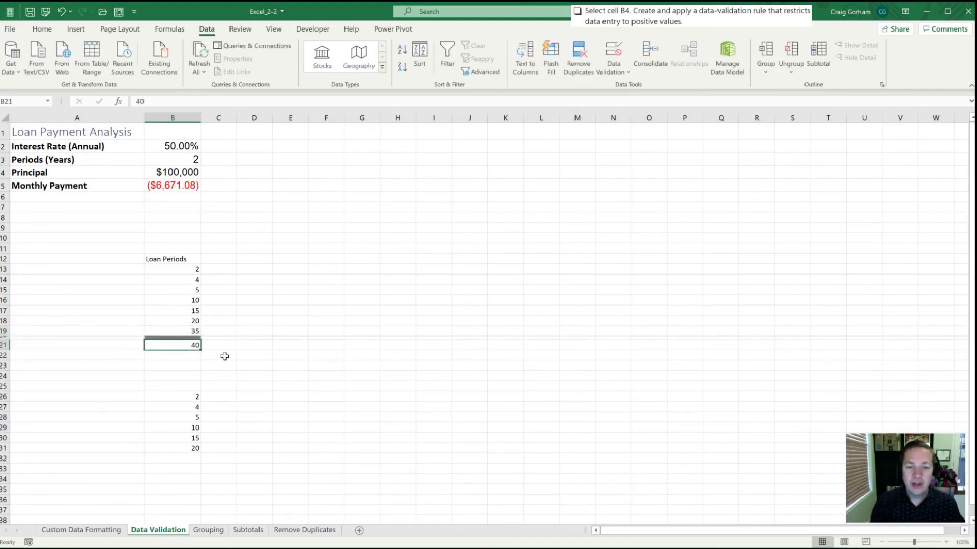
Check the in-cell list in B3 for the loan periods entered above and below the gray row, keeping B3's value.
left_click(183, 161)
left_click(208, 161)
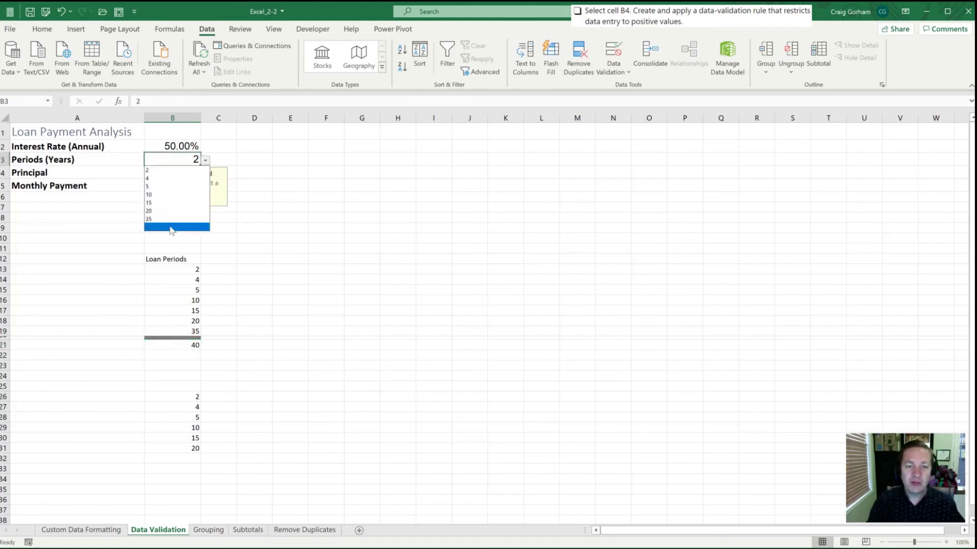
left_click(280, 257)
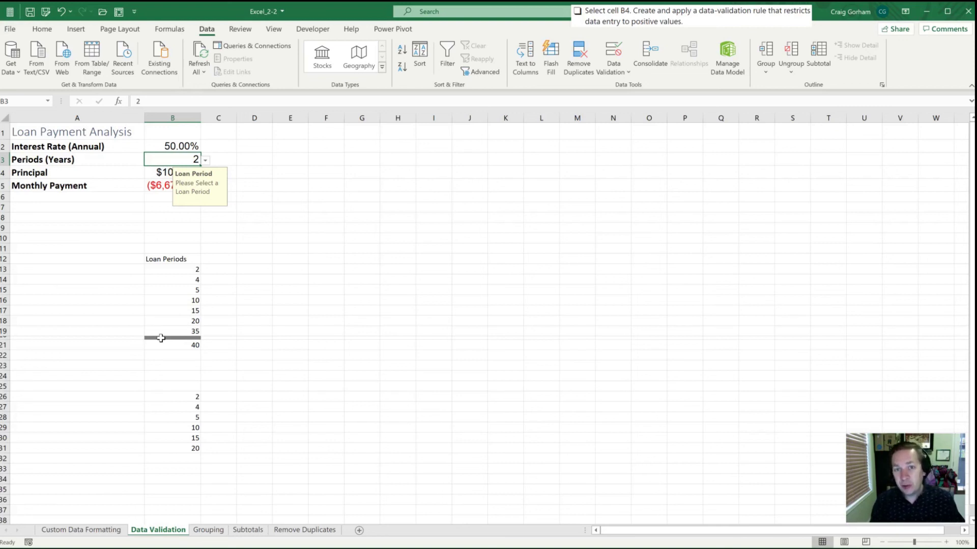
Undo the last loan period entry below the gray row.
key("ctrl+z")
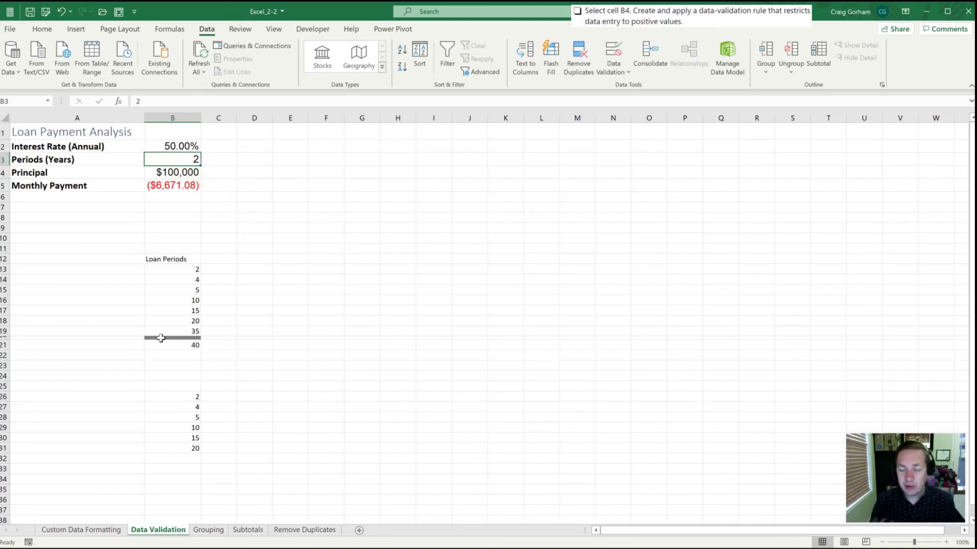